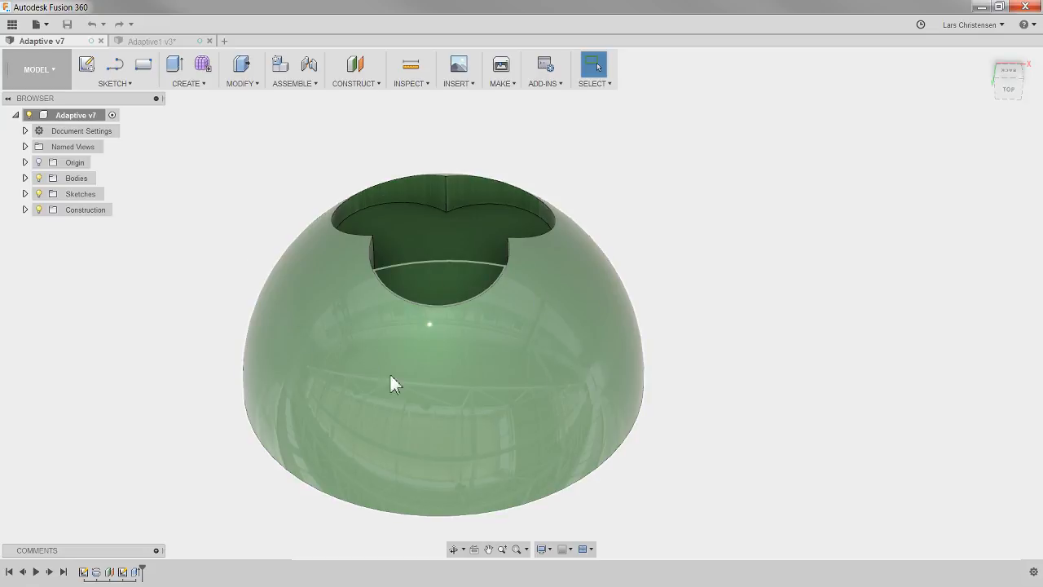
Examine the Adaptive1 block model, return to the Adaptive v7 dome and inspect its clover-shaped pocket
{"action": "left_click", "coordinate": [172, 41]}
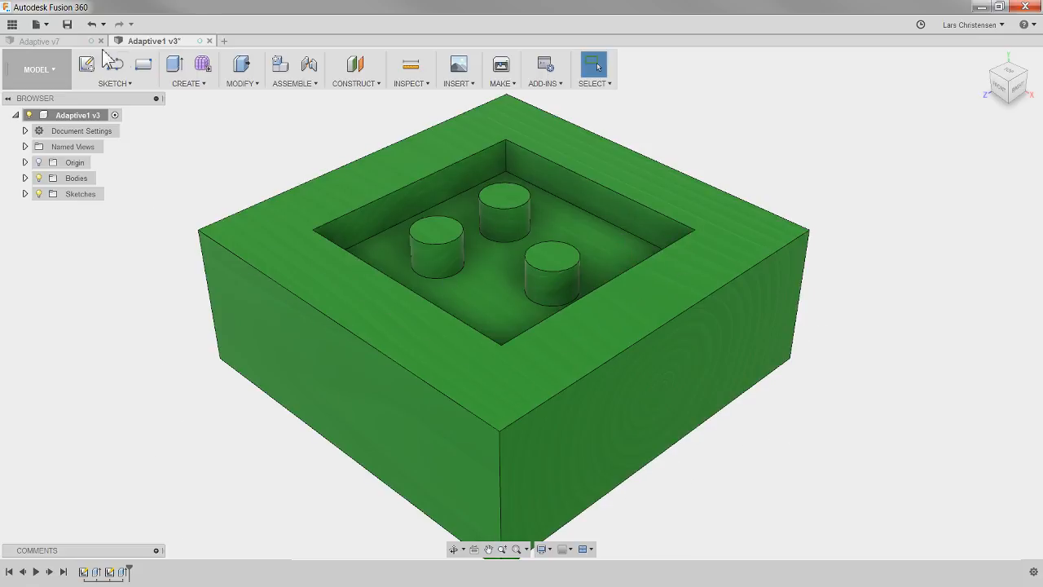
{"action": "left_click", "coordinate": [61, 41]}
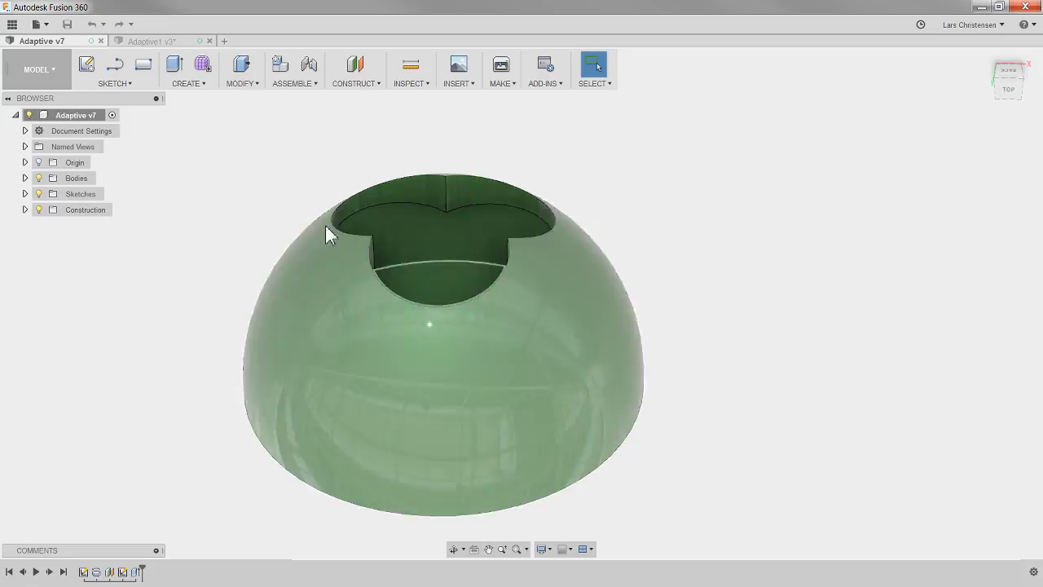
{"action": "middle_click_drag", "start_coordinate": [177, 289], "coordinate": [199, 296], "text": "shift"}
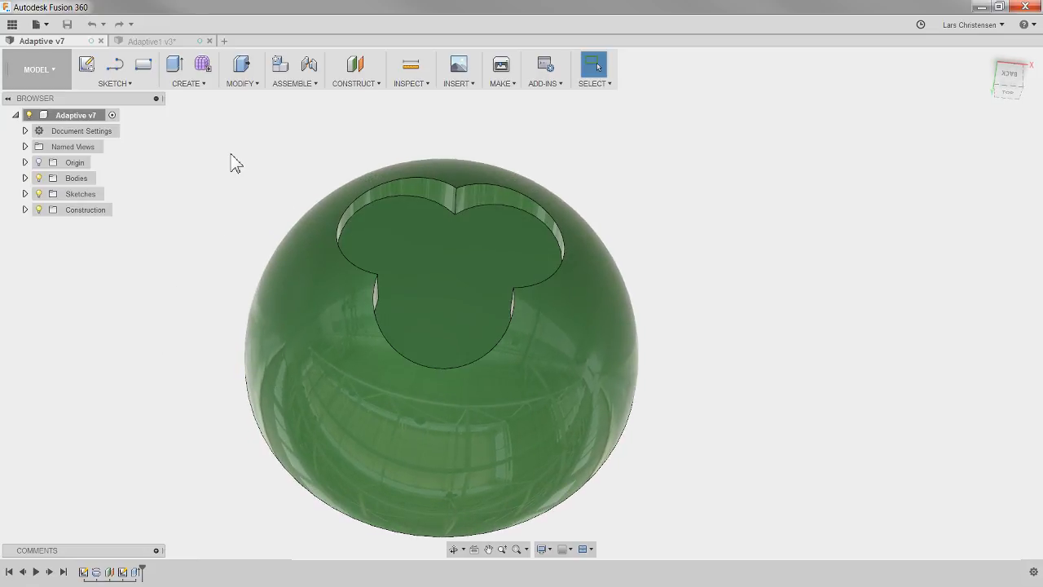
In the CAM workspace, start a 2D Contour operation using tool #223, the 1/2" flat endmill
{"action": "left_click", "coordinate": [37, 69]}
{"action": "left_click", "coordinate": [27, 237]}
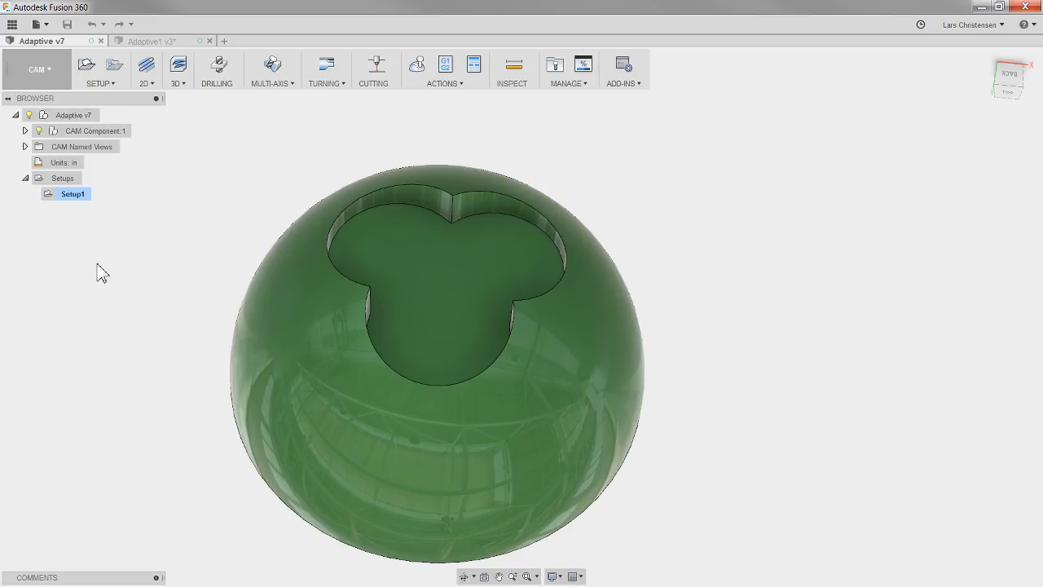
{"action": "left_click", "coordinate": [155, 86]}
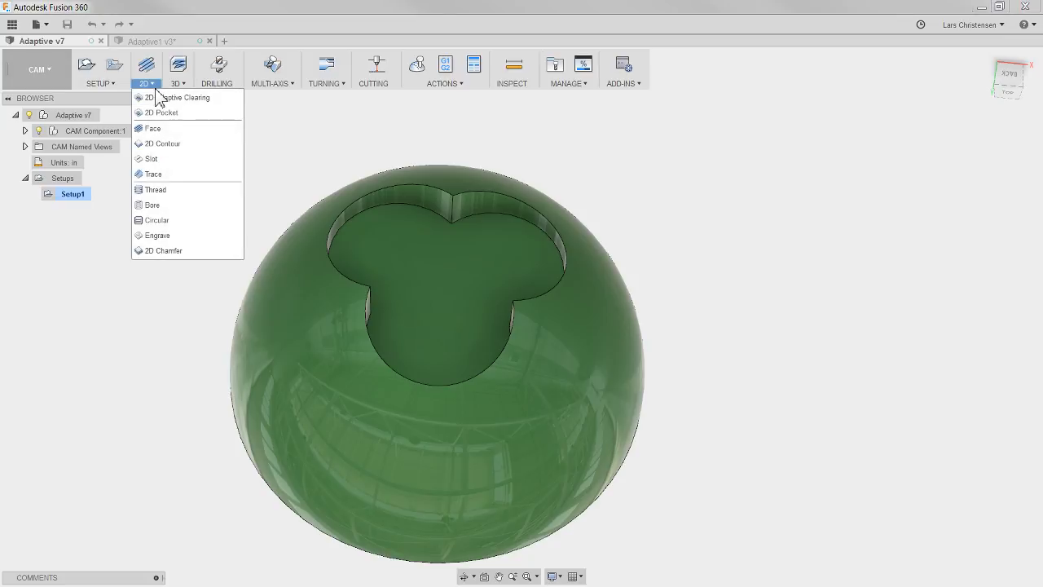
{"action": "left_click", "coordinate": [167, 144]}
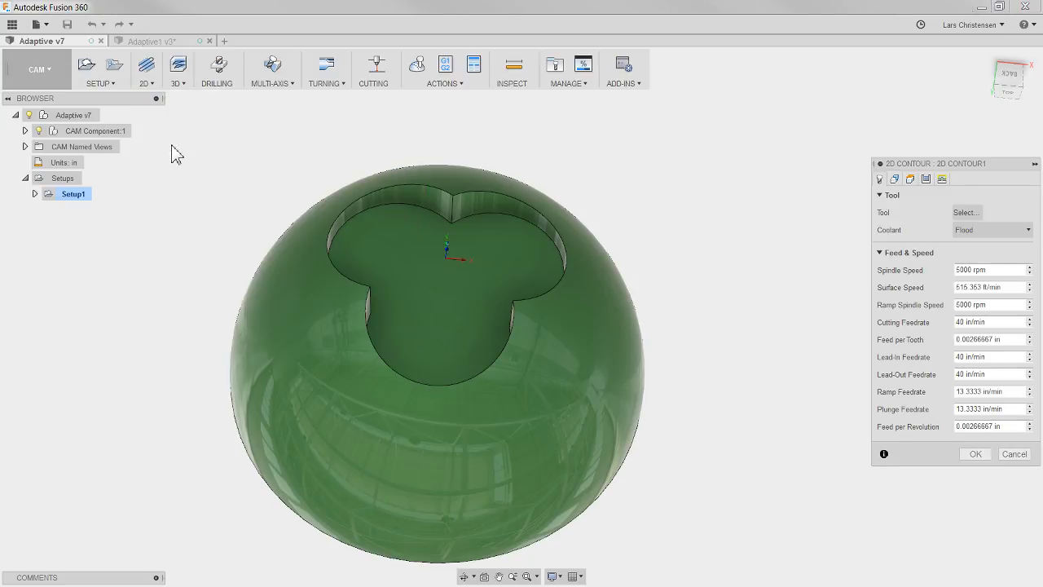
{"action": "left_click", "coordinate": [965, 212]}
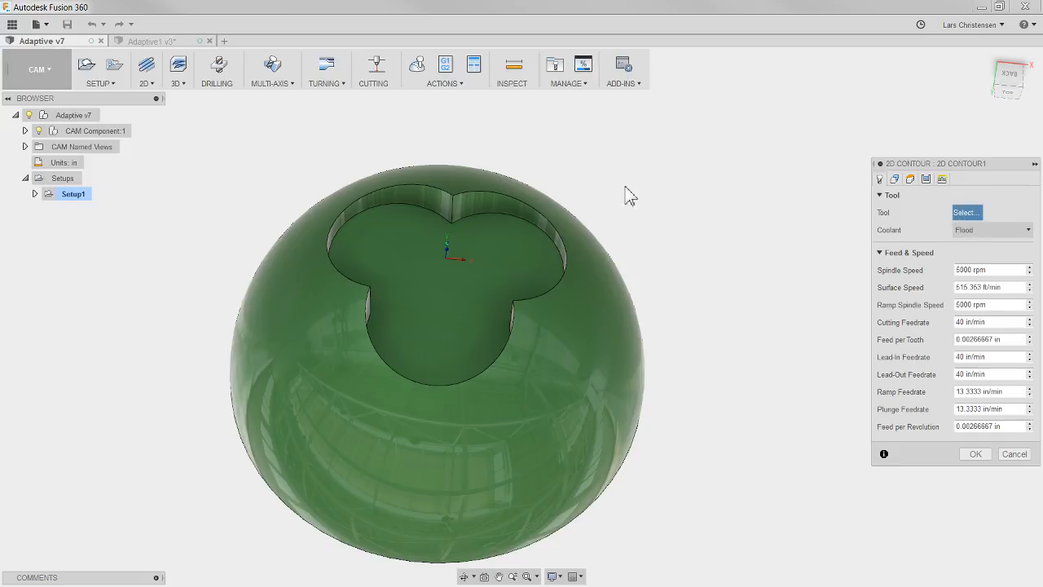
{"action": "left_click", "coordinate": [371, 67]}
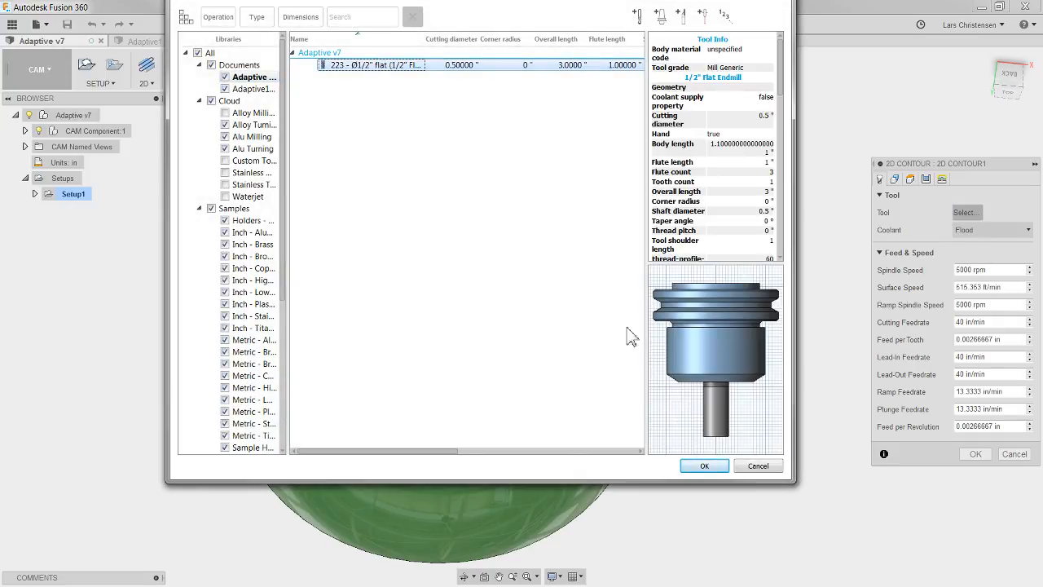
{"action": "left_click", "coordinate": [696, 465]}
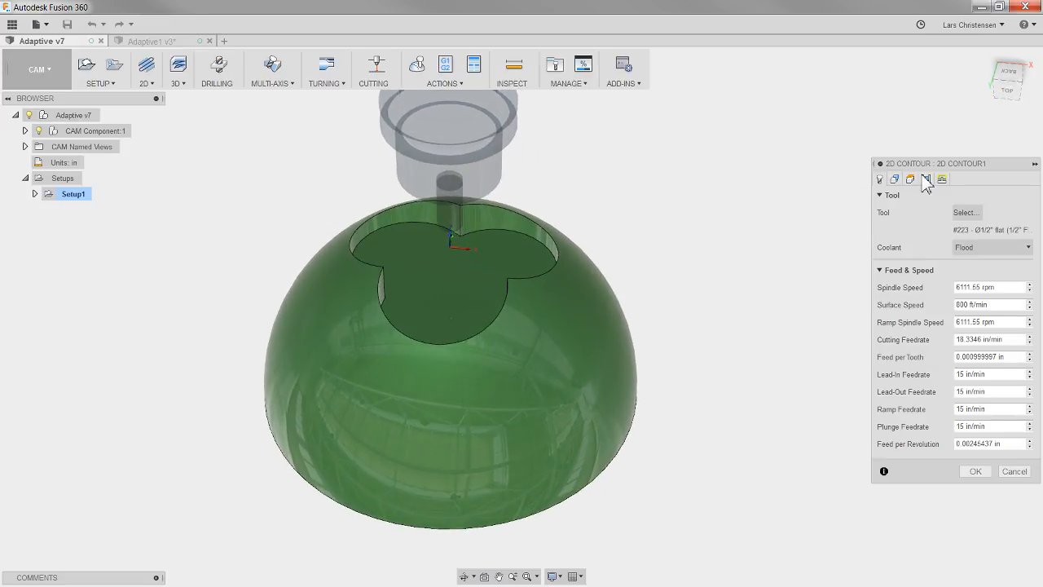
Select the bottom edge of the clover-shaped pocket as the contour and generate the 2D Contour toolpath
{"action": "left_click", "coordinate": [895, 179]}
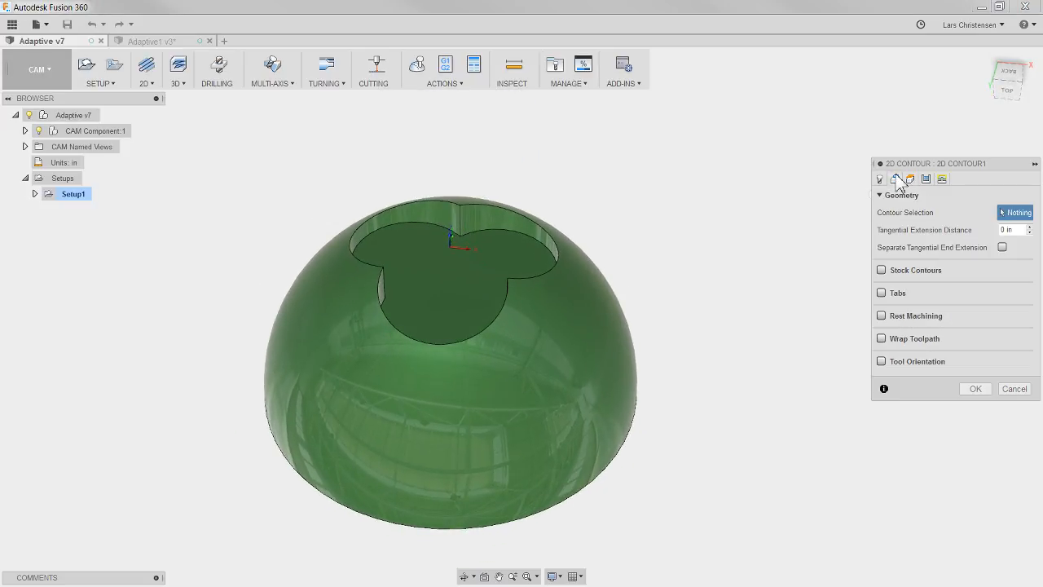
{"action": "left_click", "coordinate": [505, 240]}
{"action": "left_click", "coordinate": [975, 389]}
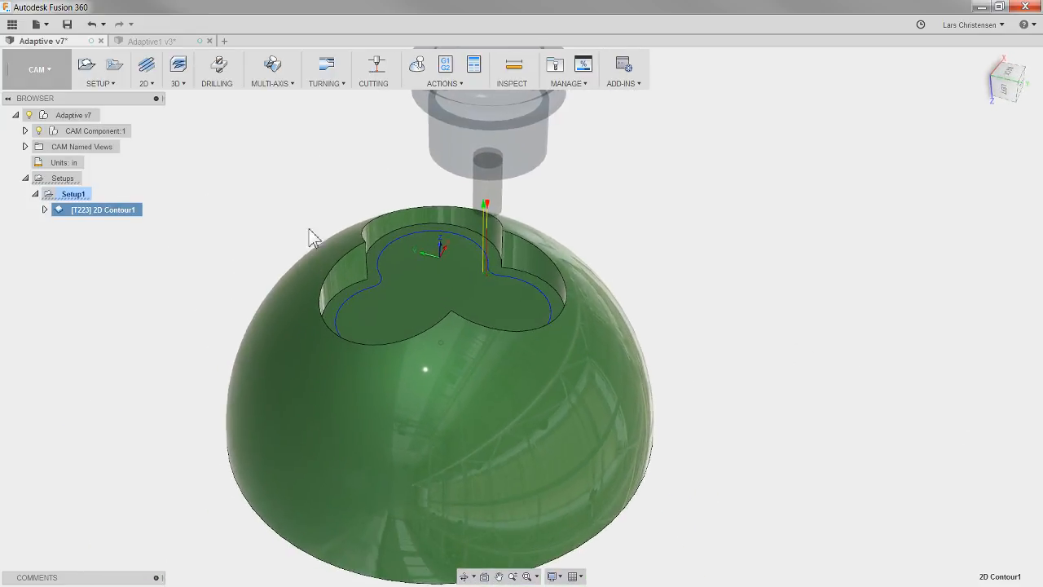
Simulate the 2D Contour toolpath, examine the tool's path along the pocket wall, and exit the simulation
{"action": "left_click", "coordinate": [417, 65]}
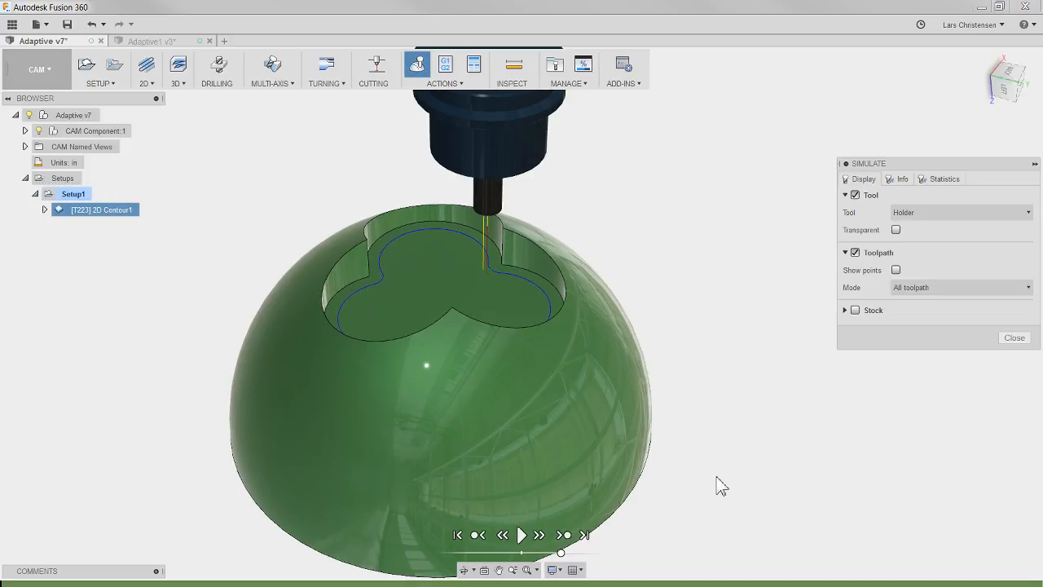
{"action": "left_click", "coordinate": [520, 534]}
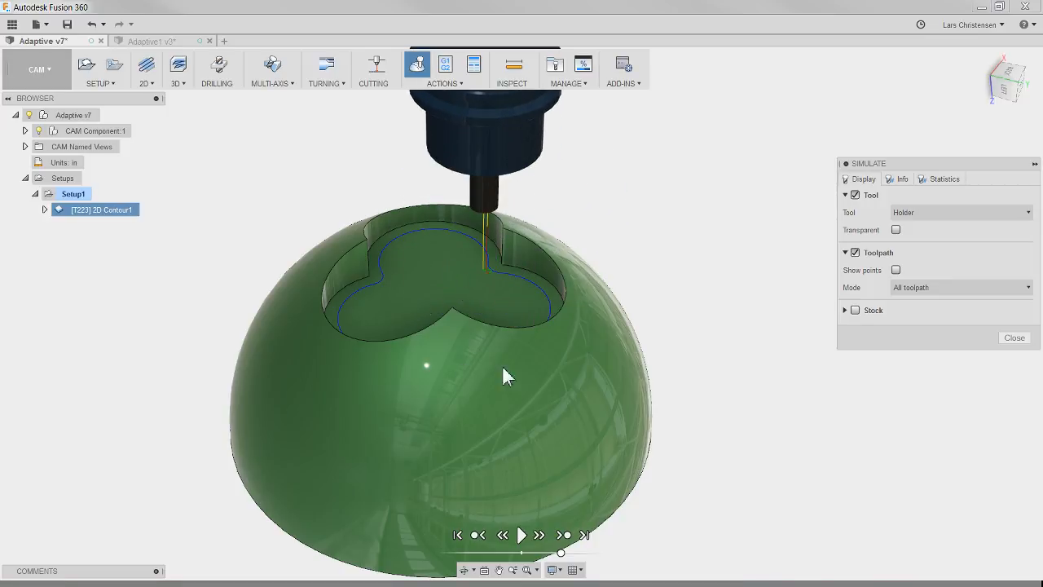
{"action": "scroll", "coordinate": [554, 322], "scroll_direction": "down", "scroll_amount": 1}
{"action": "scroll", "coordinate": [551, 320], "scroll_direction": "up", "scroll_amount": 1}
{"action": "middle_click_drag", "start_coordinate": [550, 321], "coordinate": [529, 285], "text": "shift"}
{"action": "scroll", "coordinate": [530, 282], "scroll_direction": "up", "scroll_amount": 1}
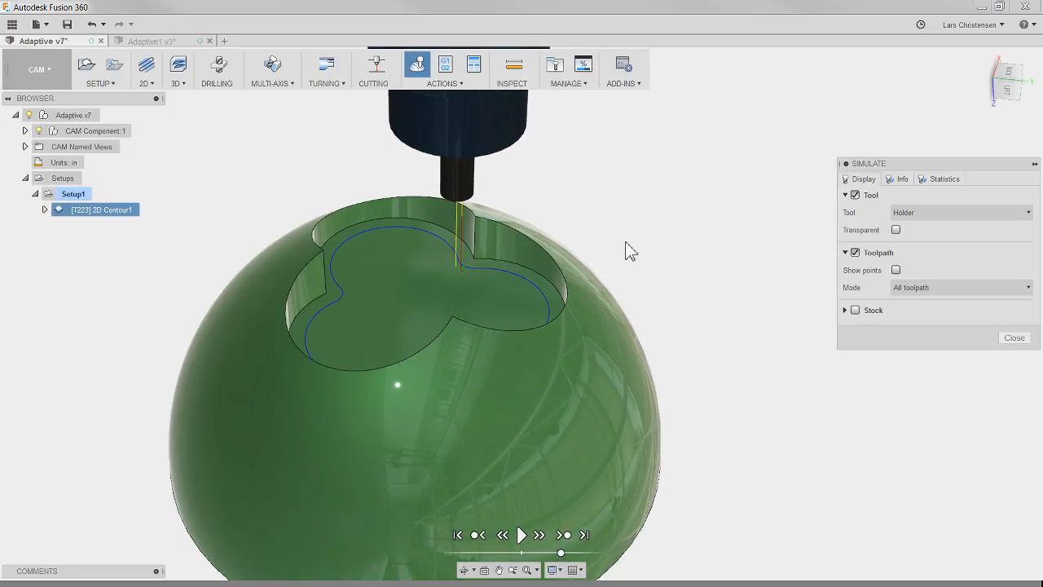
{"action": "left_click", "coordinate": [1015, 338]}
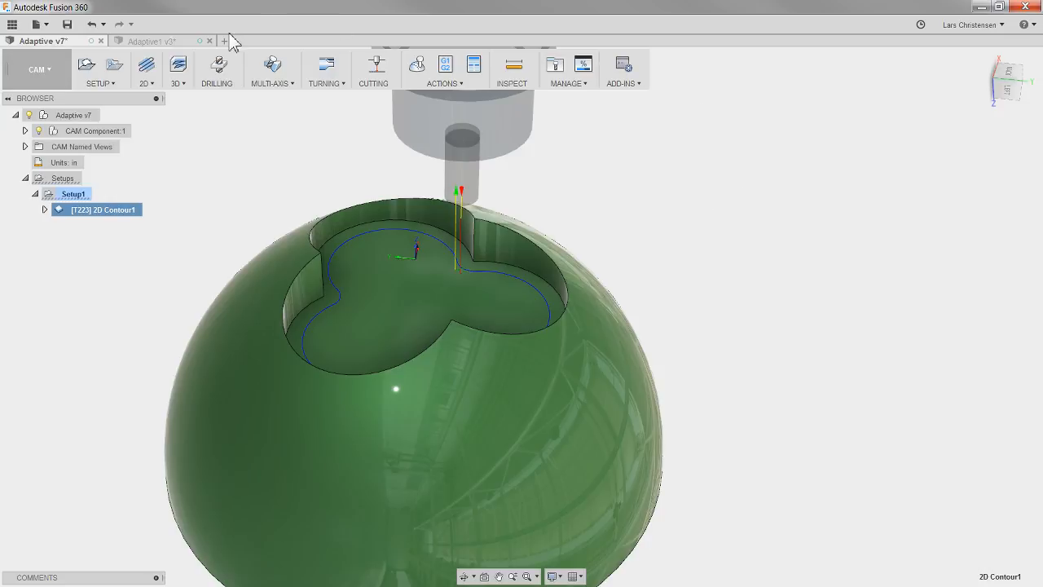
Create a 2D Pocket operation with the 1/2" flat endmill, using the clover pocket's bottom edge as the pocket selection
{"action": "left_click", "coordinate": [146, 83]}
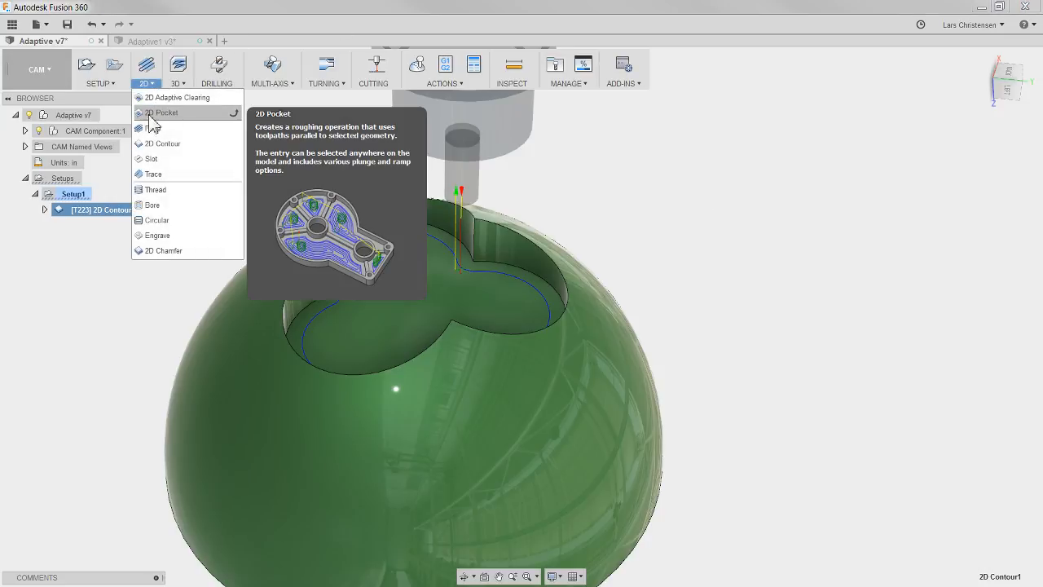
{"action": "left_click", "coordinate": [166, 114]}
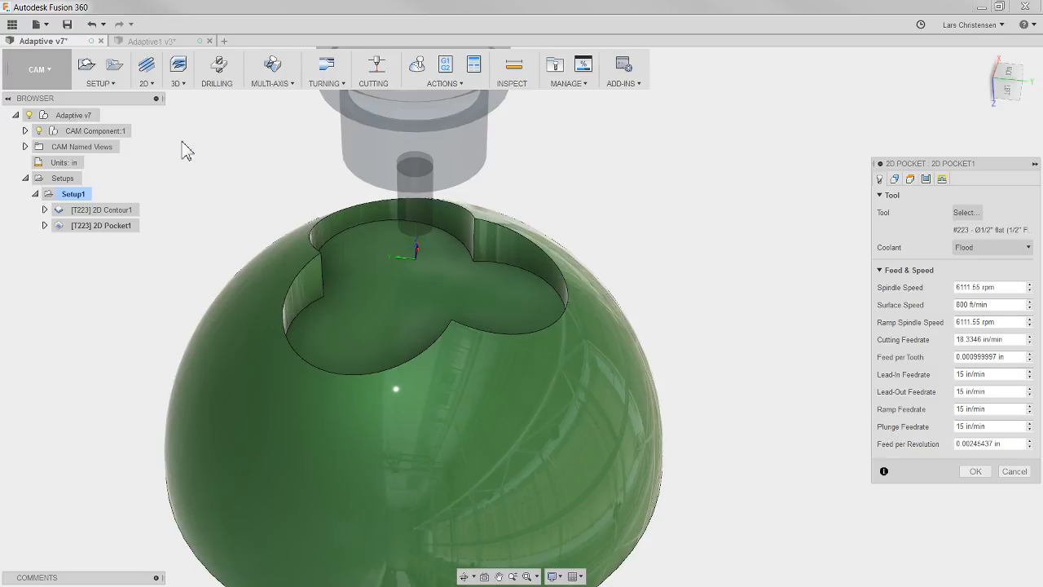
{"action": "left_click", "coordinate": [895, 180]}
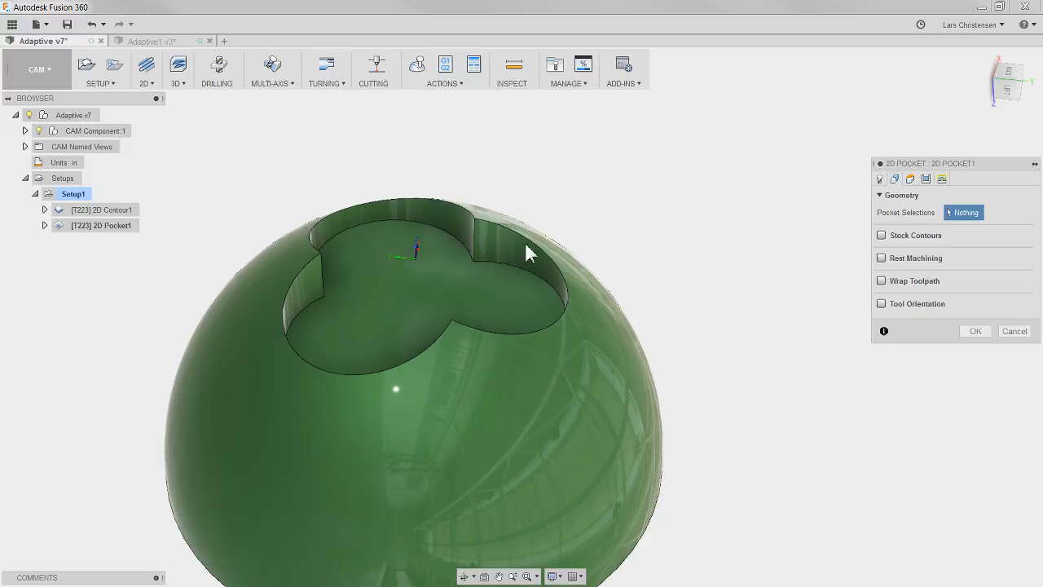
{"action": "left_click", "coordinate": [467, 257]}
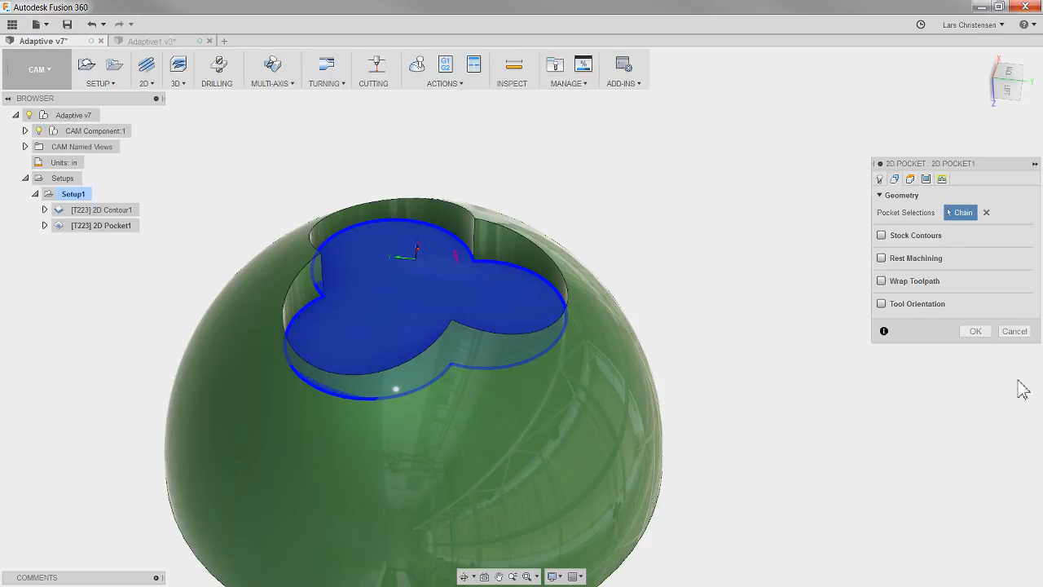
{"action": "left_click", "coordinate": [974, 332]}
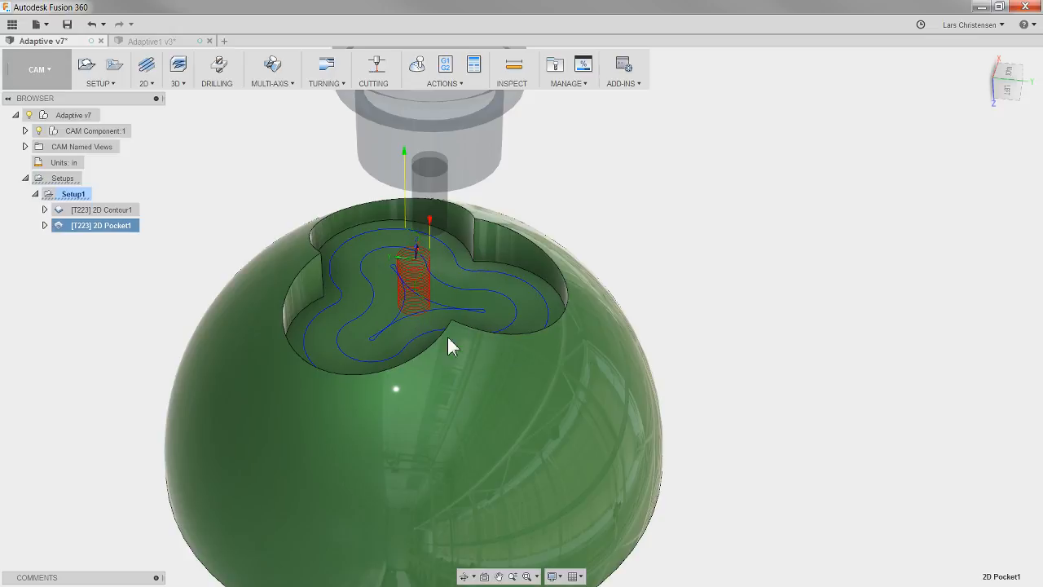
Simulate the 2D Pocket toolpath with the stock shown and watch the tool's helical entry
{"action": "left_click", "coordinate": [416, 65]}
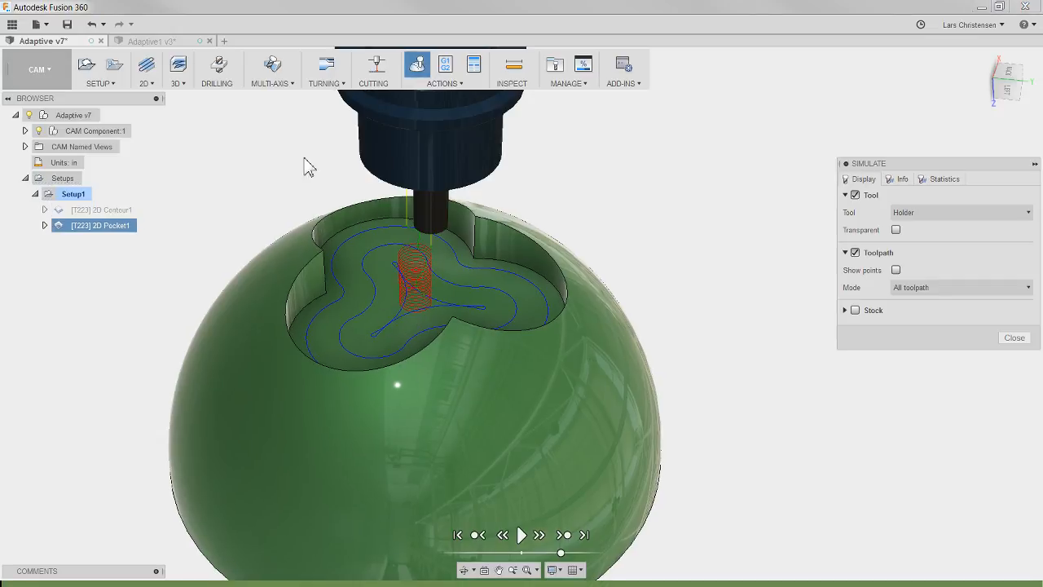
{"action": "left_click", "coordinate": [855, 310]}
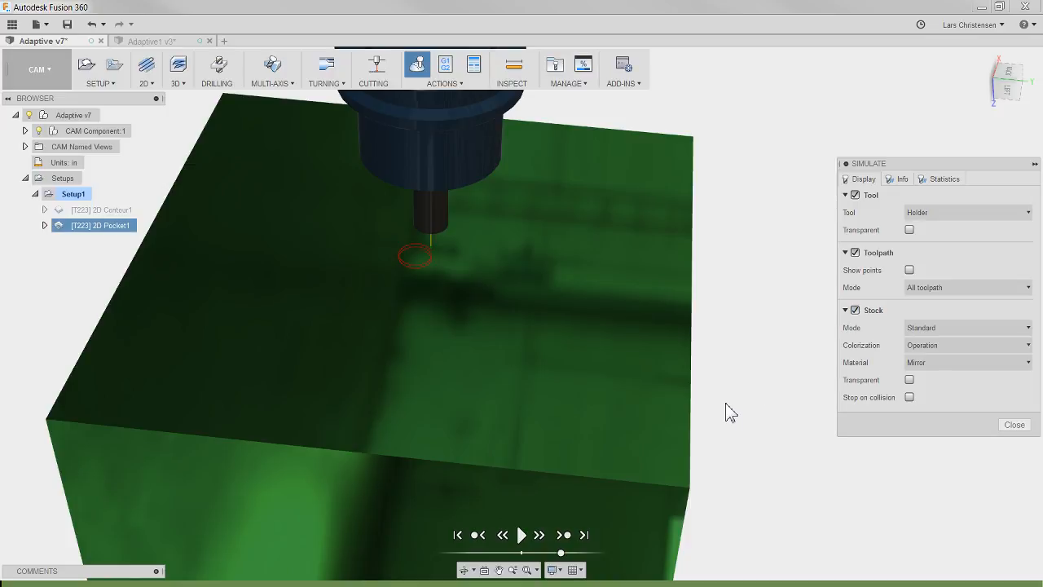
{"action": "left_click", "coordinate": [521, 535]}
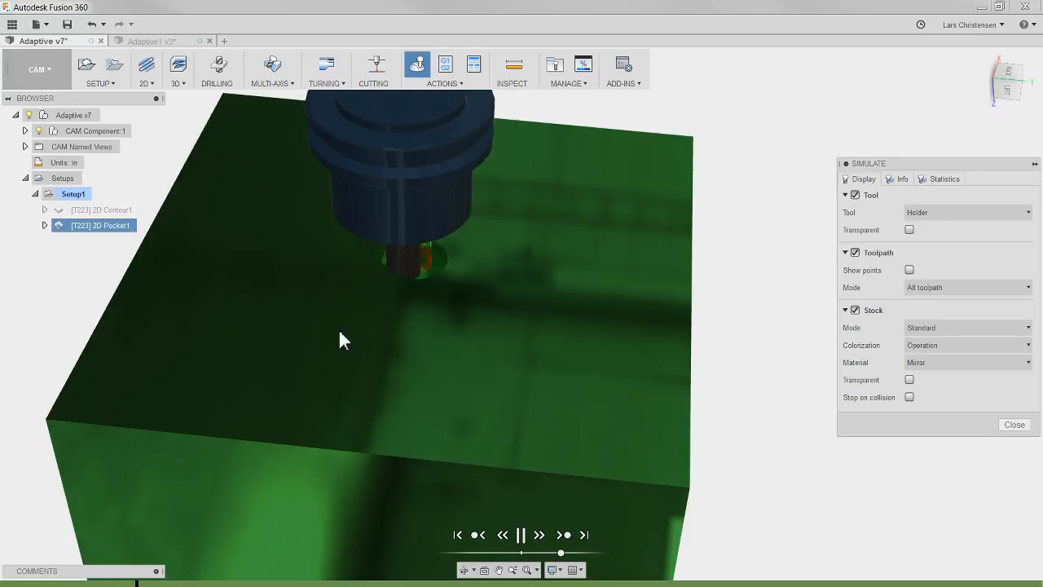
{"action": "scroll", "coordinate": [358, 459], "scroll_direction": "up", "scroll_amount": 3}
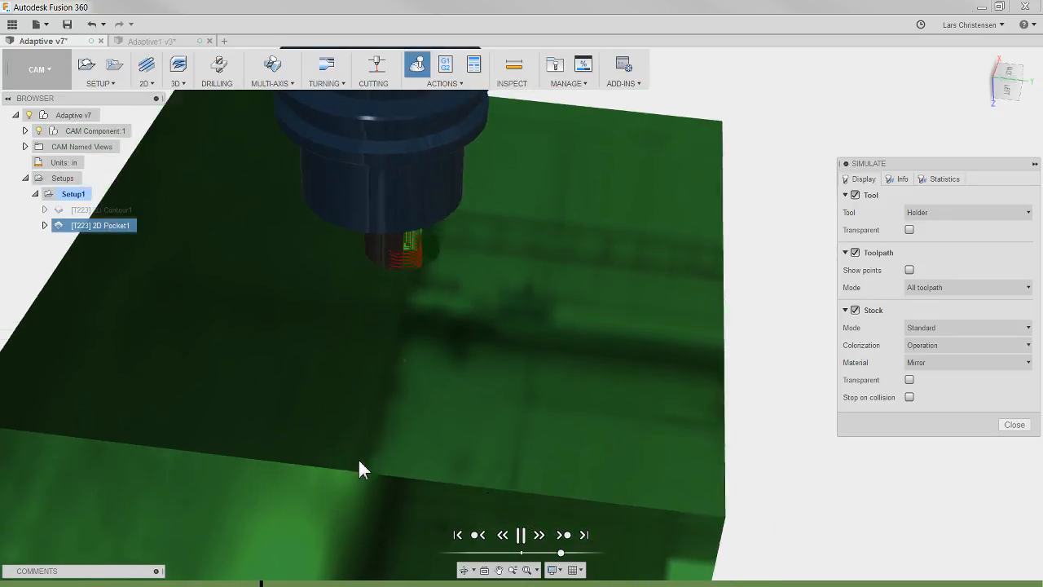
{"action": "scroll", "coordinate": [357, 457], "scroll_direction": "down", "scroll_amount": 3}
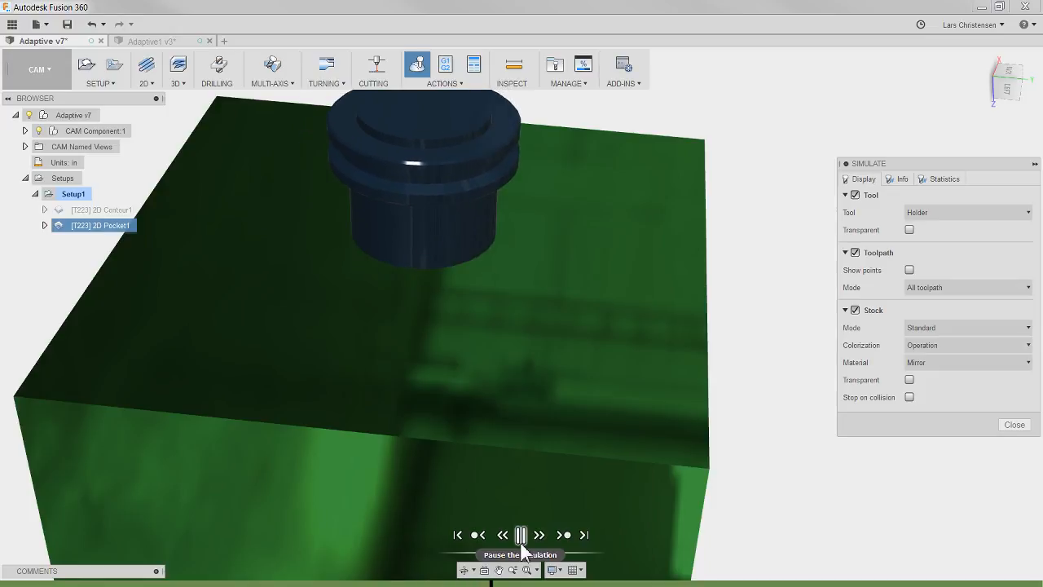
Set the simulated tool display to Shaft and examine the first pocket cuts in short playback stretches
{"action": "left_click", "coordinate": [522, 535]}
{"action": "left_click", "coordinate": [941, 213]}
{"action": "left_click", "coordinate": [945, 239]}
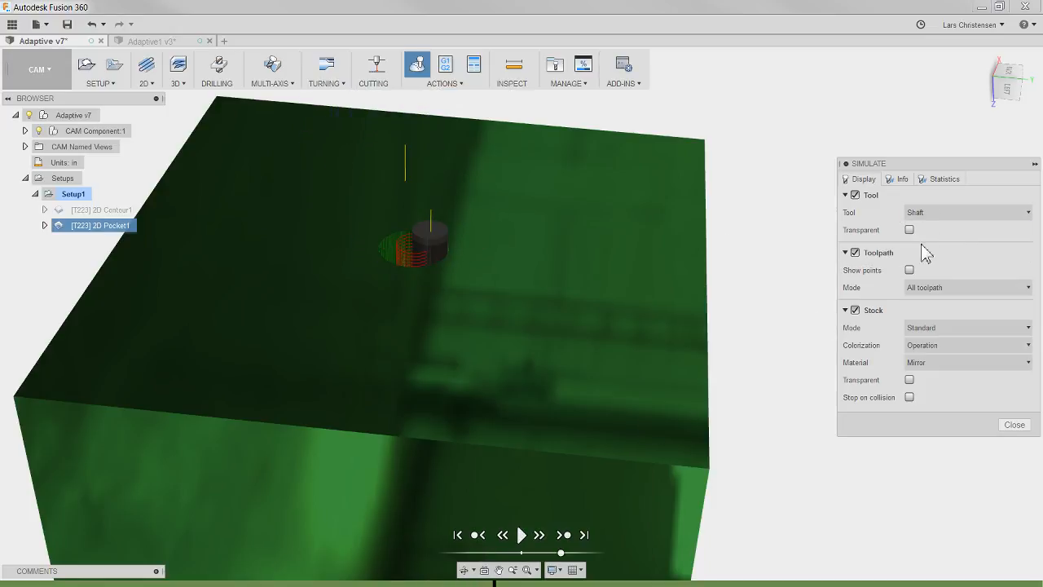
{"action": "left_click", "coordinate": [522, 535]}
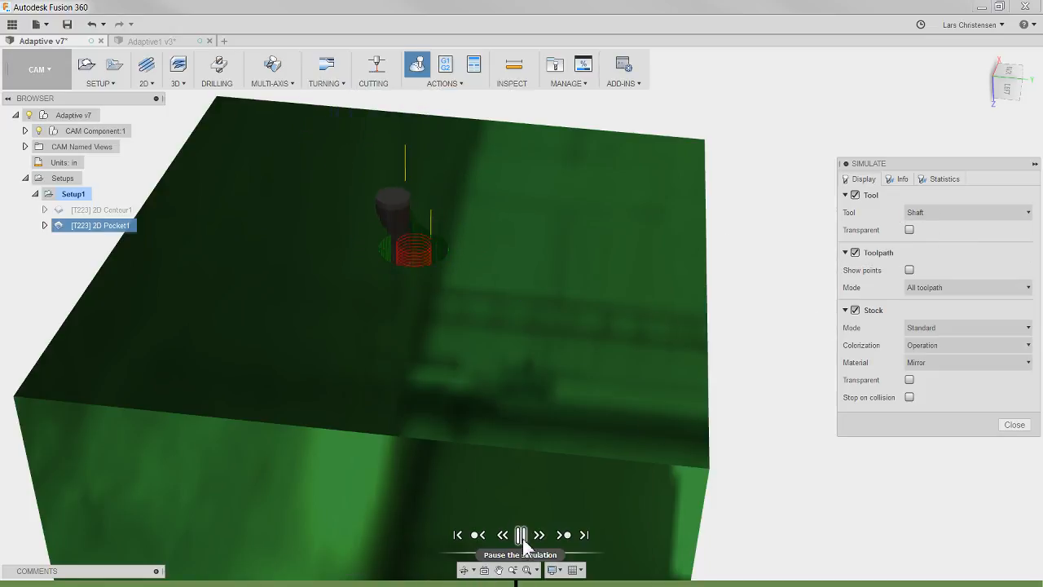
{"action": "left_click", "coordinate": [522, 538]}
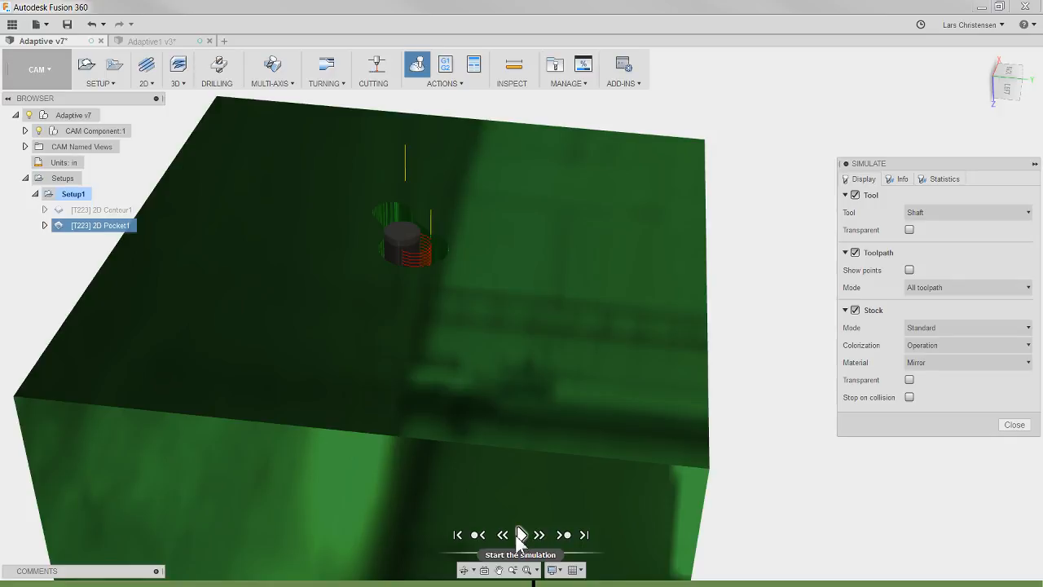
{"action": "left_click", "coordinate": [520, 538]}
{"action": "left_click", "coordinate": [522, 541]}
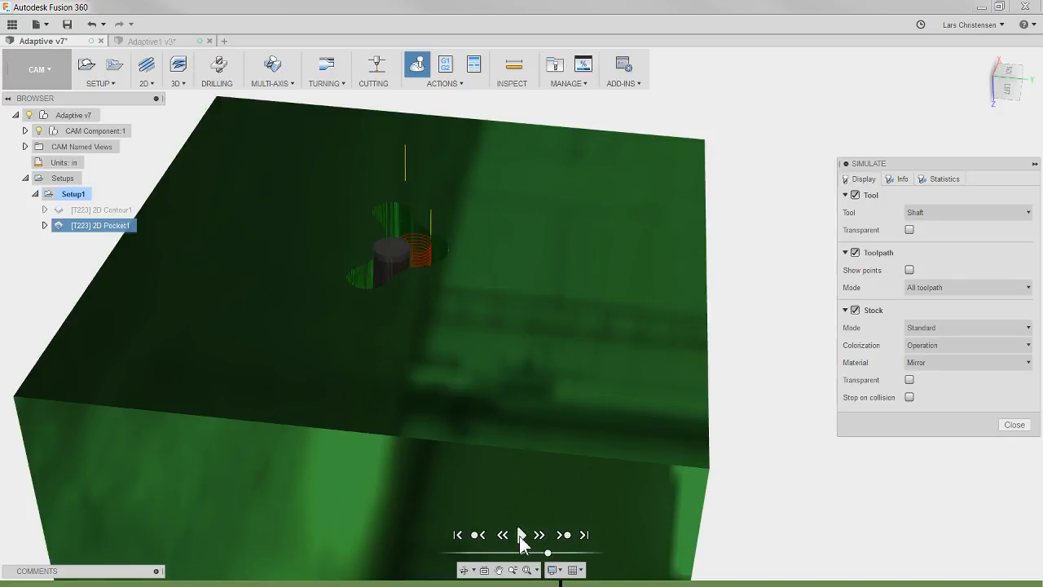
Rewind the 2D Pocket simulation slightly, replay the clearing passes at full width, and exit the simulation
{"action": "left_click", "coordinate": [521, 536]}
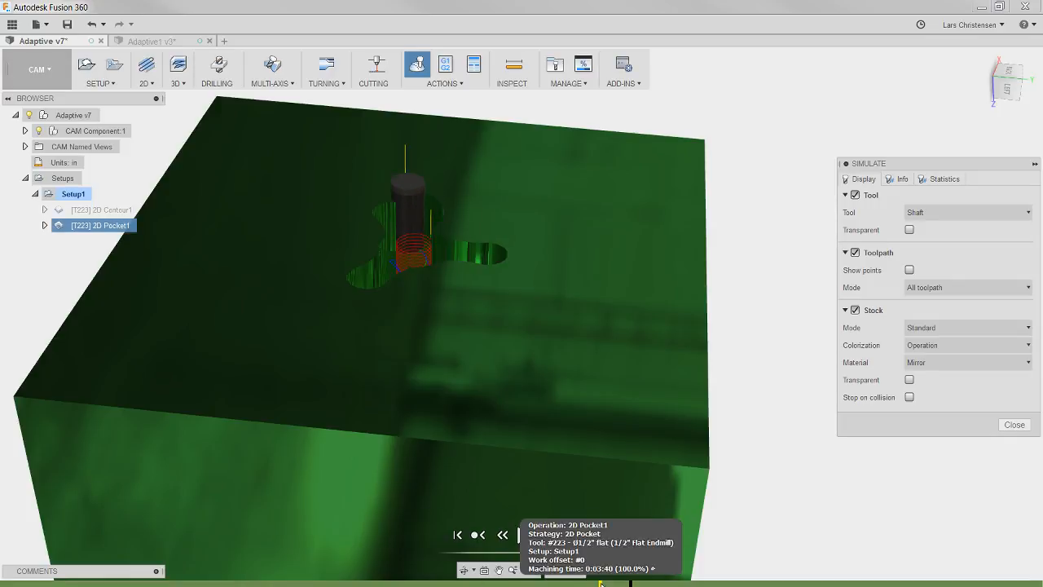
{"action": "mouse_move", "coordinate": [588, 462]}
{"action": "left_mouse_down"}
{"action": "mouse_move", "coordinate": [84, 464]}
{"action": "mouse_move", "coordinate": [225, 481]}
{"action": "mouse_move", "coordinate": [357, 463]}
{"action": "mouse_move", "coordinate": [530, 471]}
{"action": "left_mouse_up"}
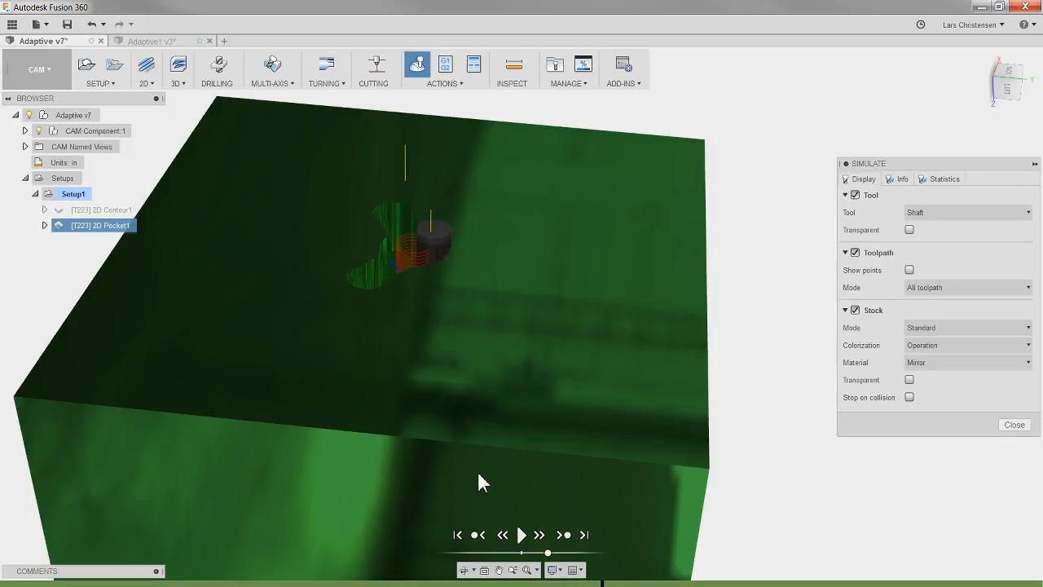
{"action": "left_click", "coordinate": [521, 535]}
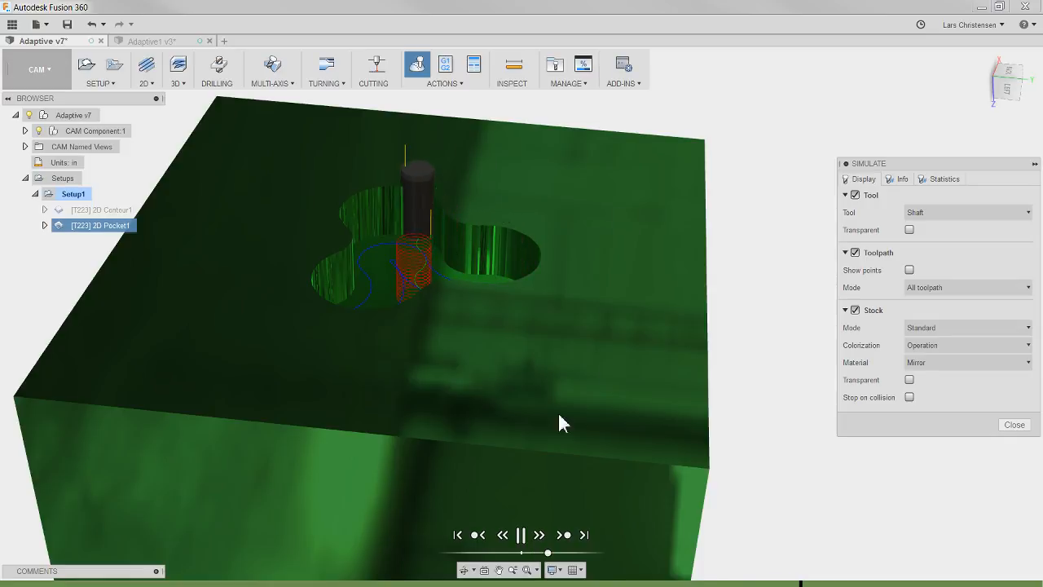
{"action": "left_click", "coordinate": [1014, 425]}
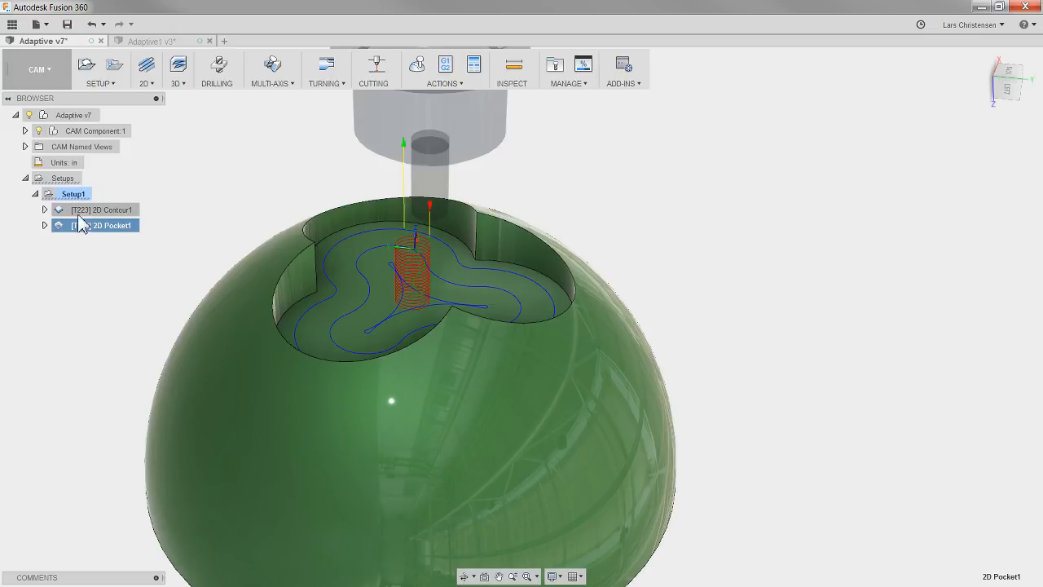
Edit the clover pocket's 2D Pocket operation to cut in multiple depths and regenerate its toolpath
{"action": "right_click", "coordinate": [128, 226]}
{"action": "left_click", "coordinate": [132, 230]}
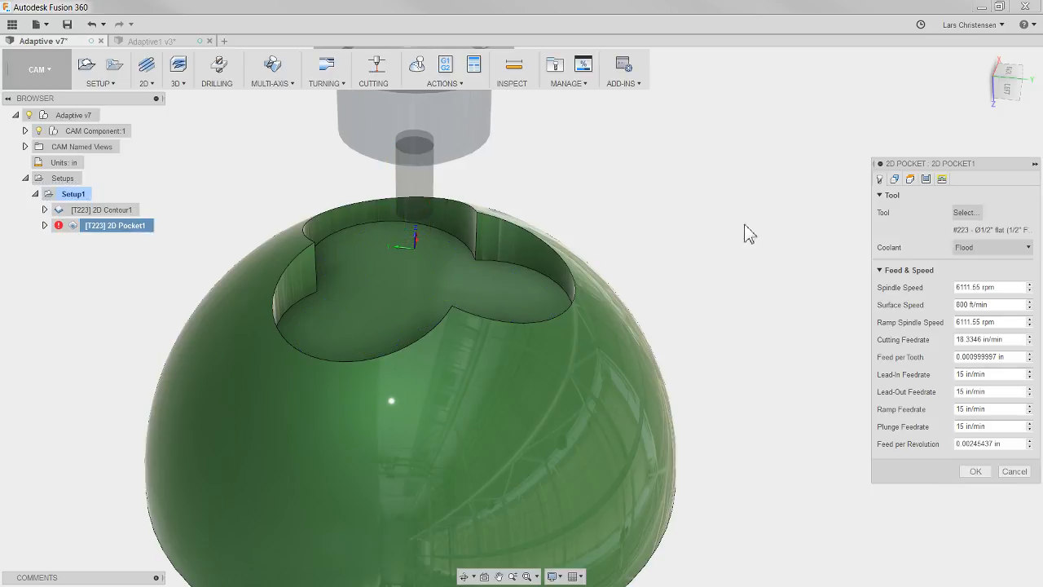
{"action": "left_click", "coordinate": [925, 179]}
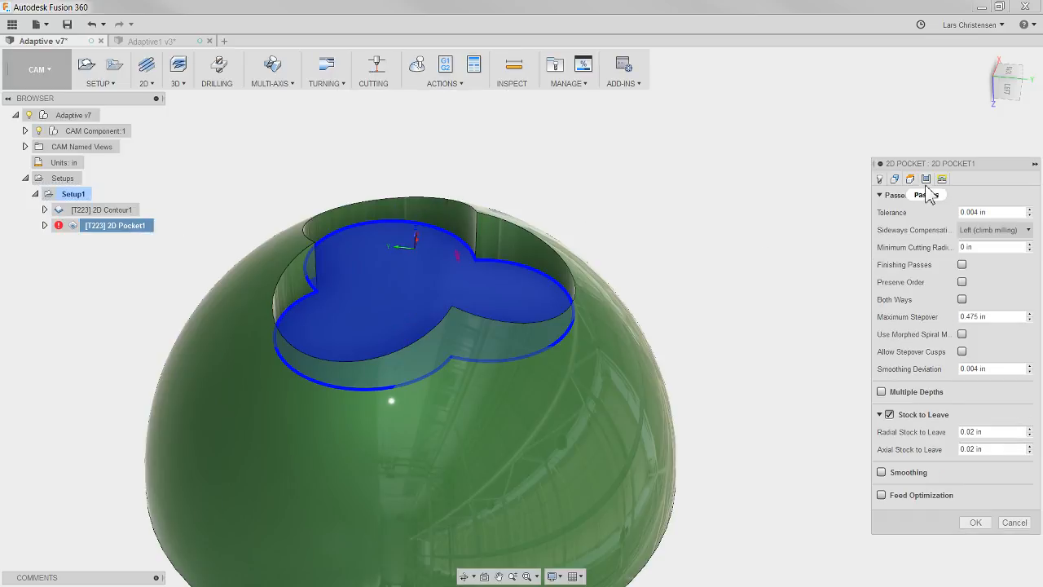
{"action": "left_click", "coordinate": [881, 392]}
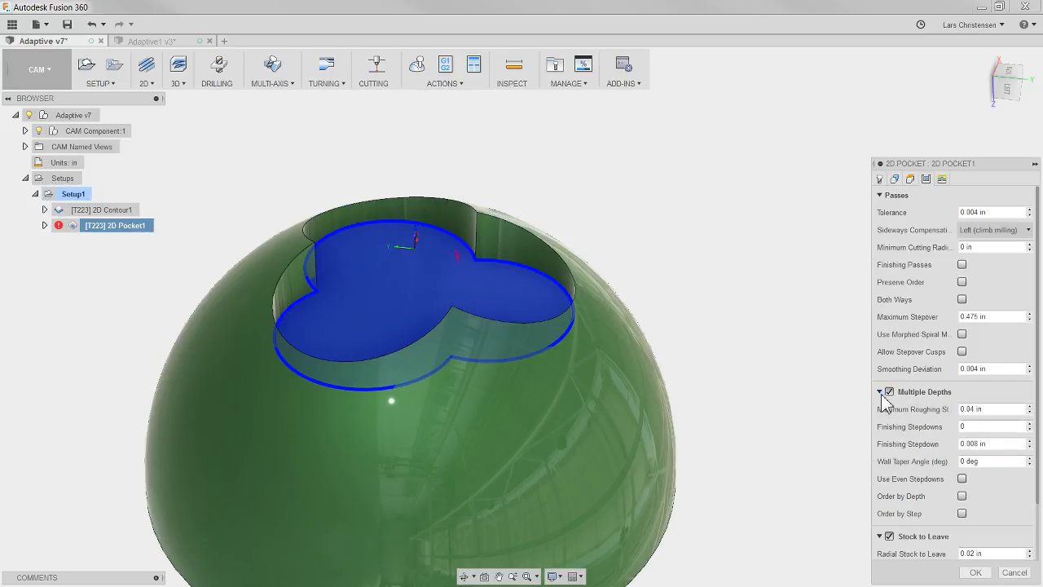
{"action": "left_click", "coordinate": [988, 410]}
{"action": "left_click", "coordinate": [976, 572]}
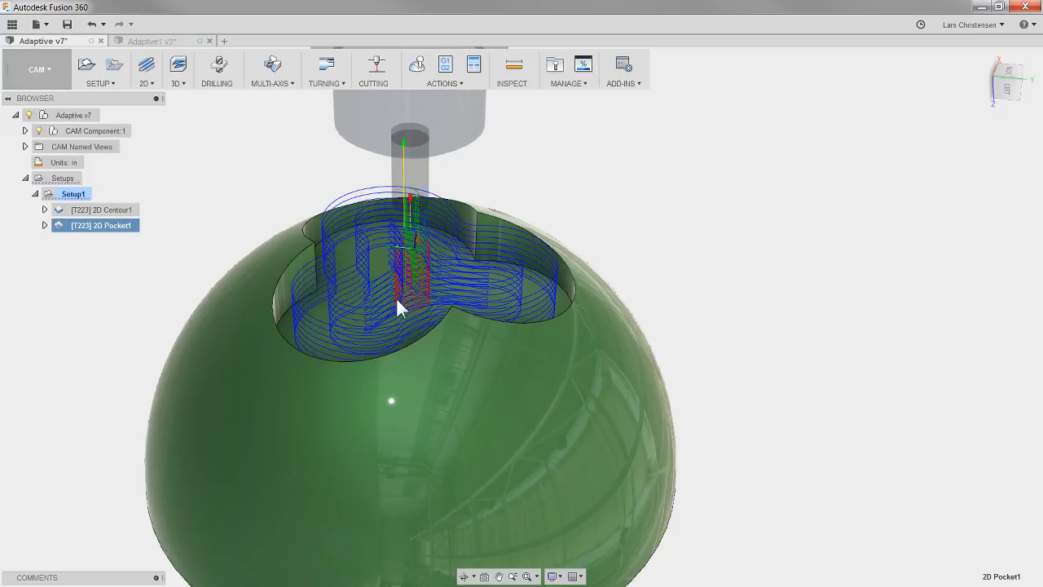
Simulate the multiple-depth 2D Pocket toolpath on the stock, pause it during the deeper passes, and exit the simulation
{"action": "left_click", "coordinate": [415, 64]}
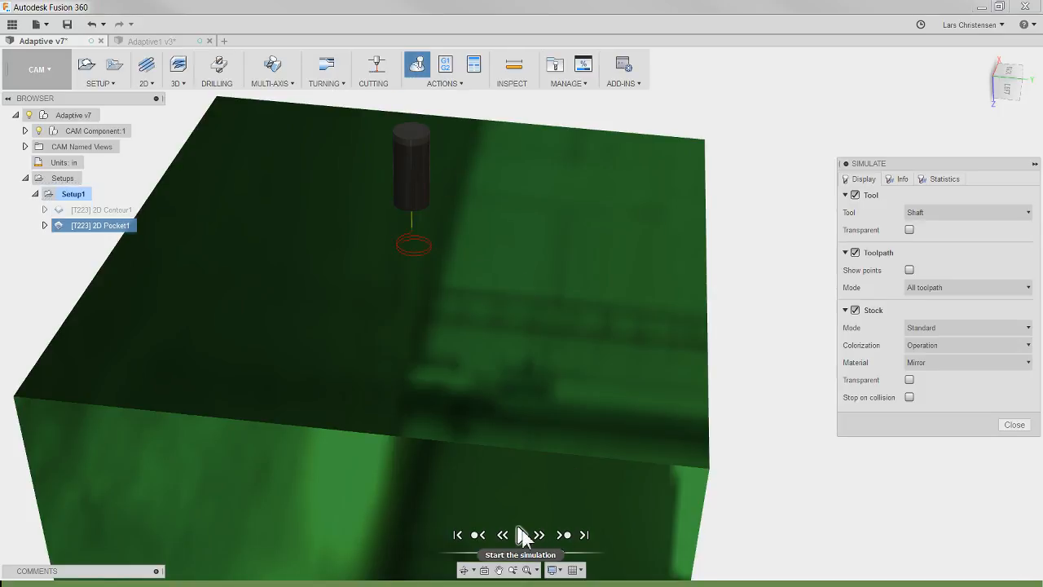
{"action": "left_click", "coordinate": [522, 535]}
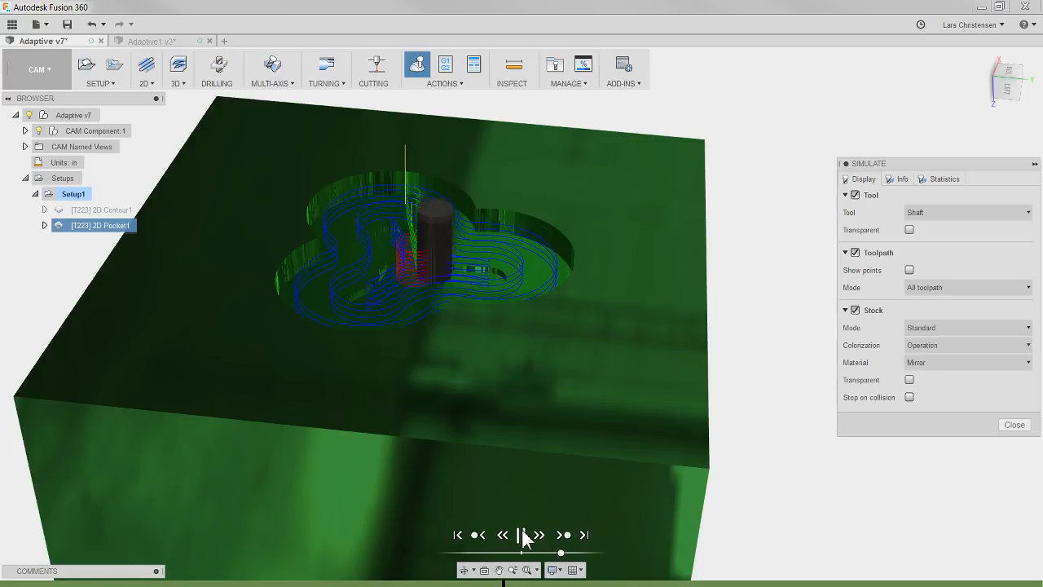
{"action": "left_click", "coordinate": [523, 535]}
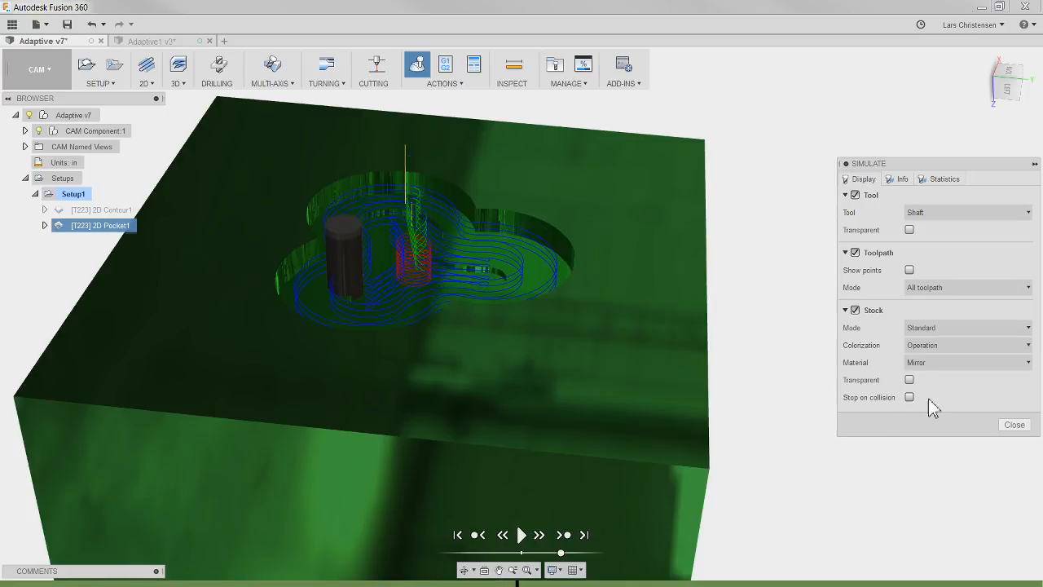
{"action": "left_click", "coordinate": [1018, 425]}
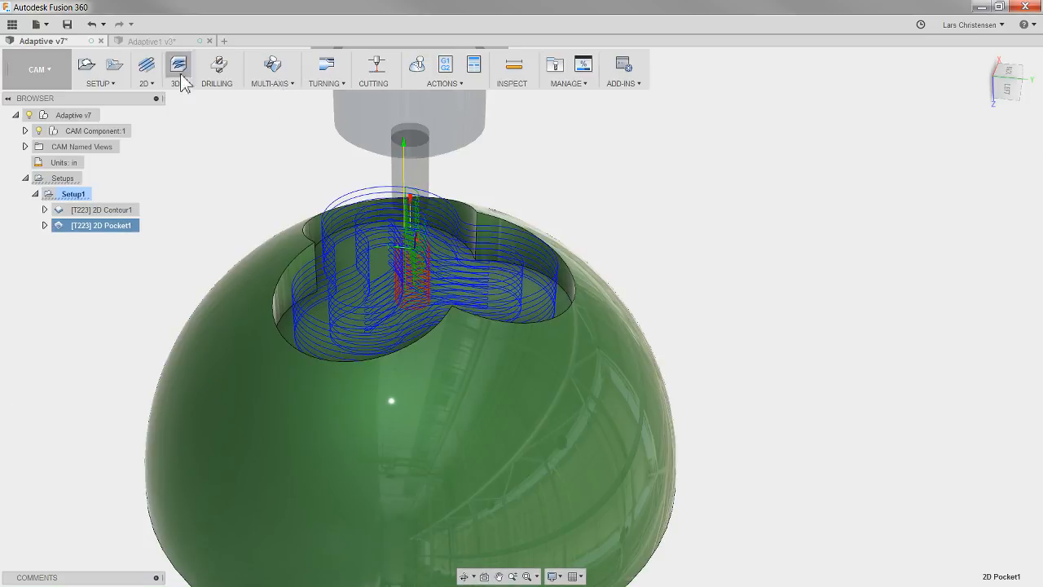
Switch to the Adaptive1 v3 document with the square three-post pocket and enter its CAM workspace
{"action": "left_click", "coordinate": [166, 42]}
{"action": "scroll", "coordinate": [233, 387], "scroll_direction": "down", "scroll_amount": 2}
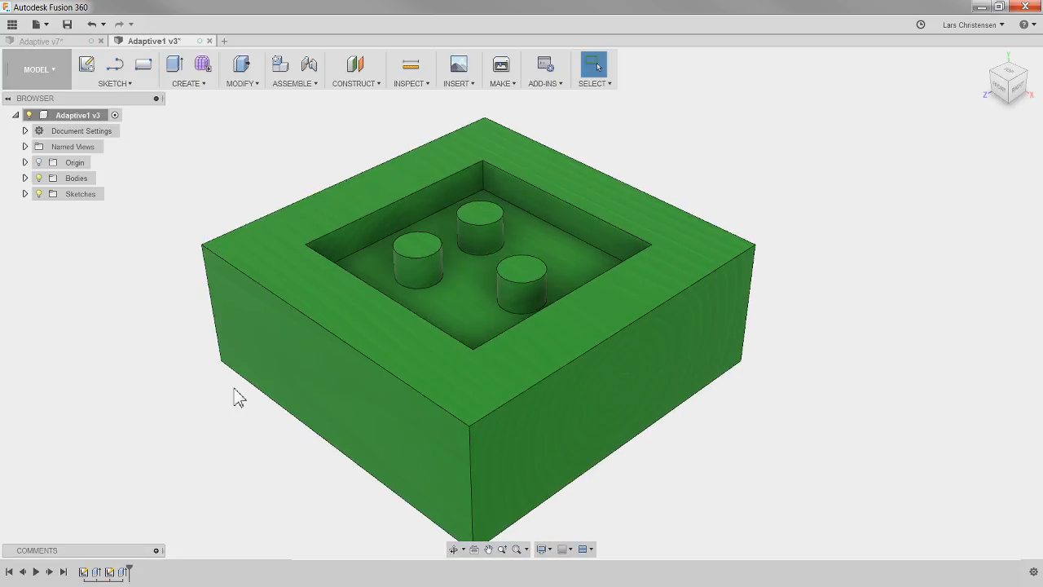
{"action": "scroll", "coordinate": [518, 190], "scroll_direction": "up", "scroll_amount": 5}
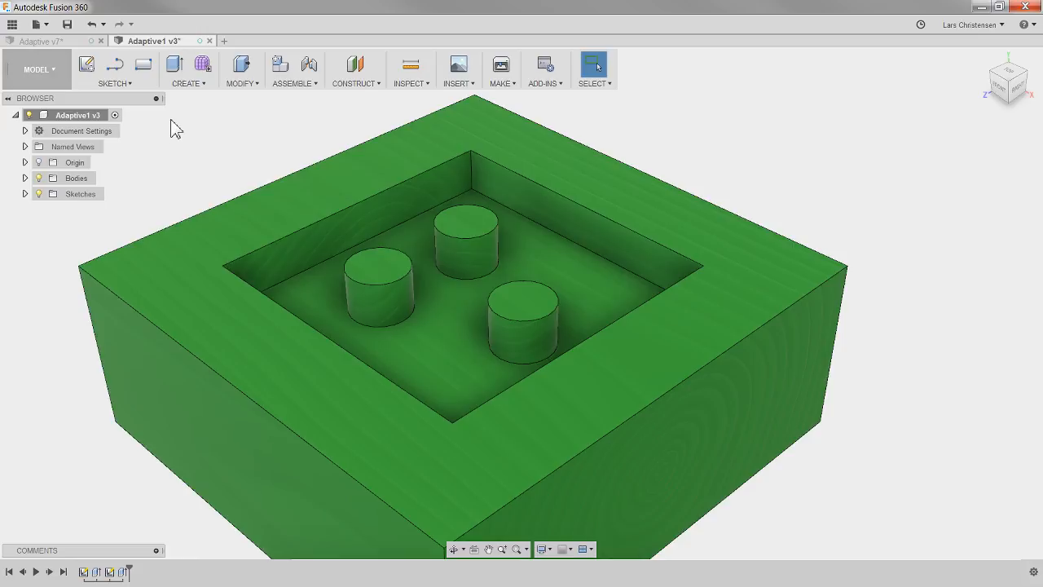
{"action": "left_click", "coordinate": [28, 77]}
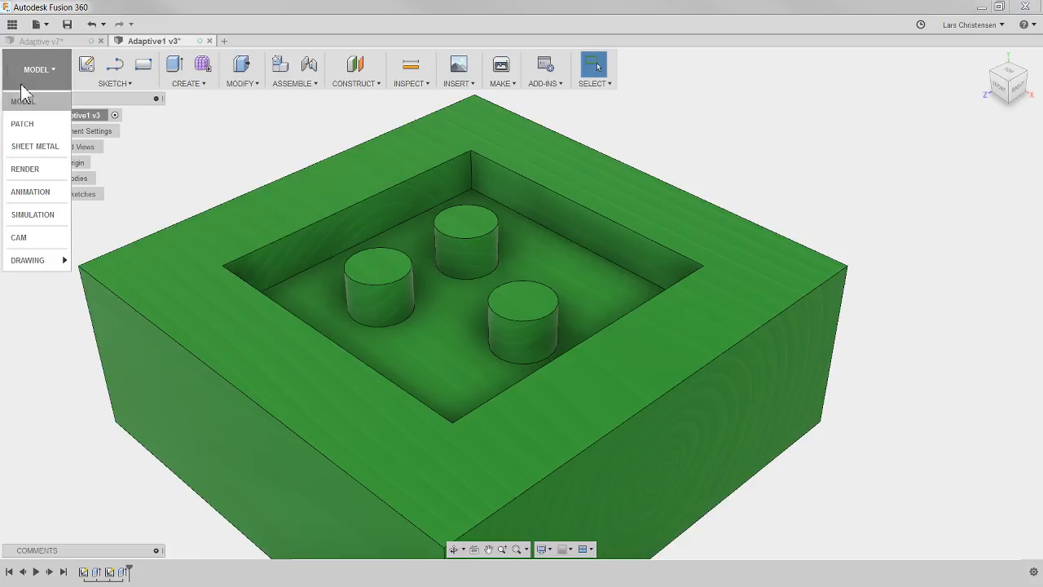
{"action": "left_click", "coordinate": [35, 236]}
Create a 2D Pocket operation with the #223 1/2" flat endmill, selecting the square pocket's floor around the three posts
{"action": "left_click", "coordinate": [147, 83]}
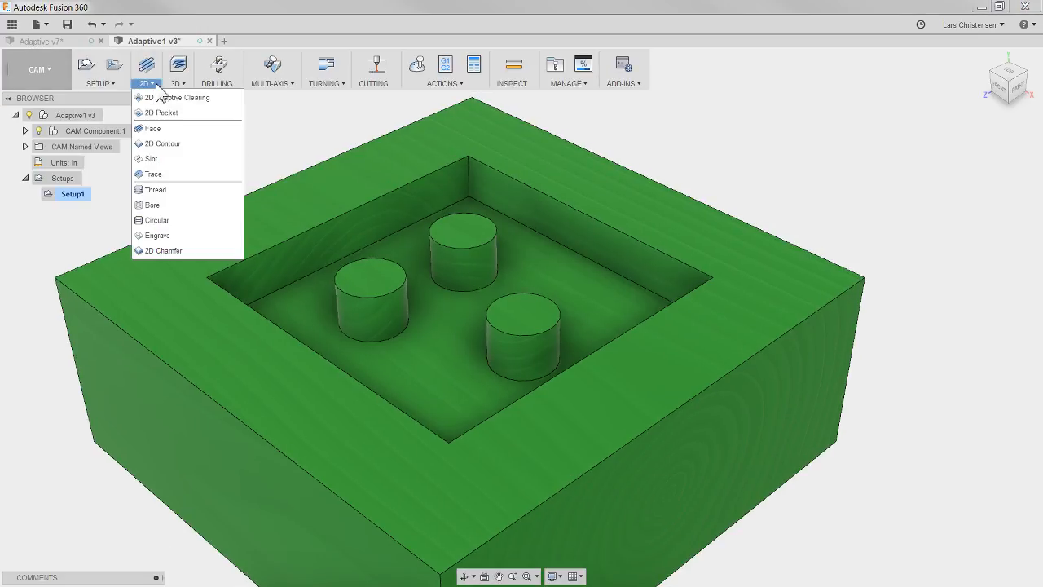
{"action": "left_click", "coordinate": [161, 114]}
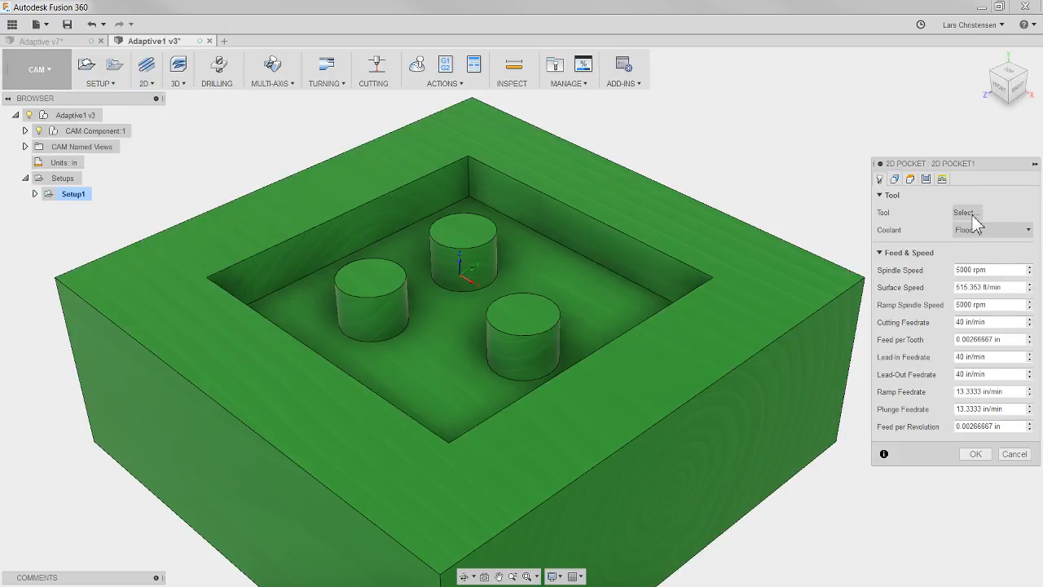
{"action": "left_click", "coordinate": [966, 212]}
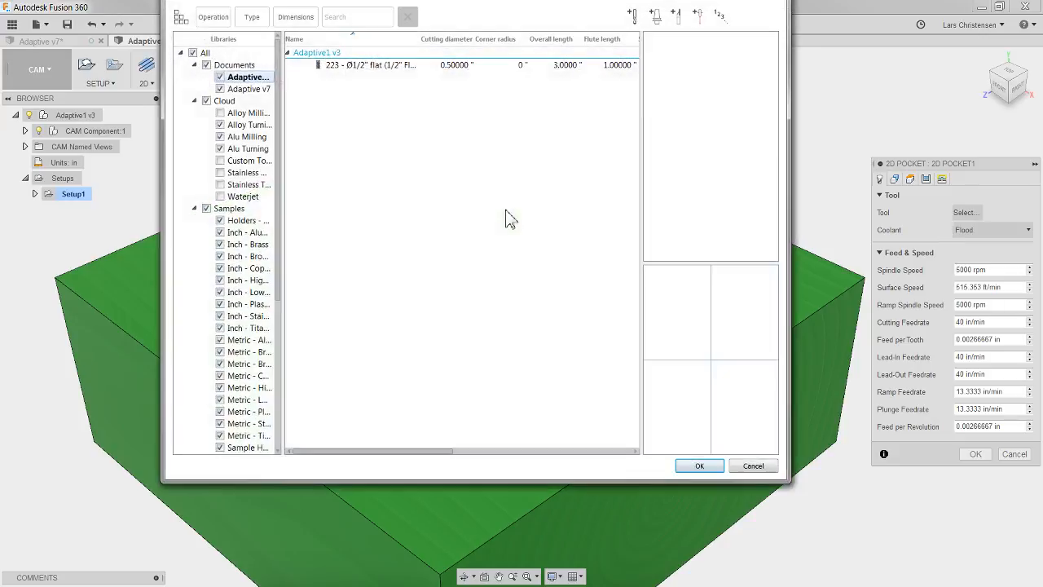
{"action": "left_click", "coordinate": [379, 66]}
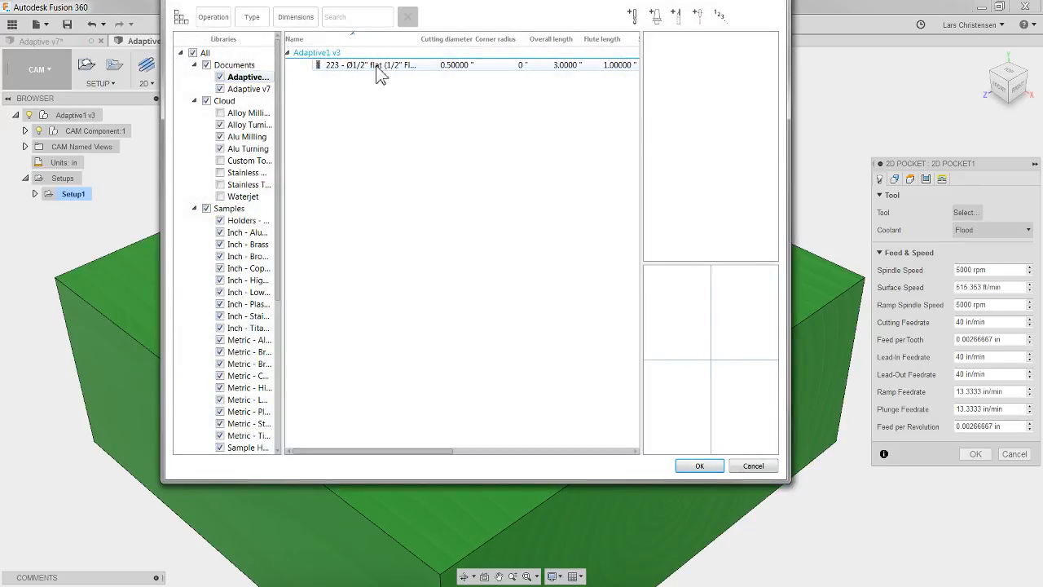
{"action": "left_click", "coordinate": [699, 465]}
{"action": "left_click", "coordinate": [895, 179]}
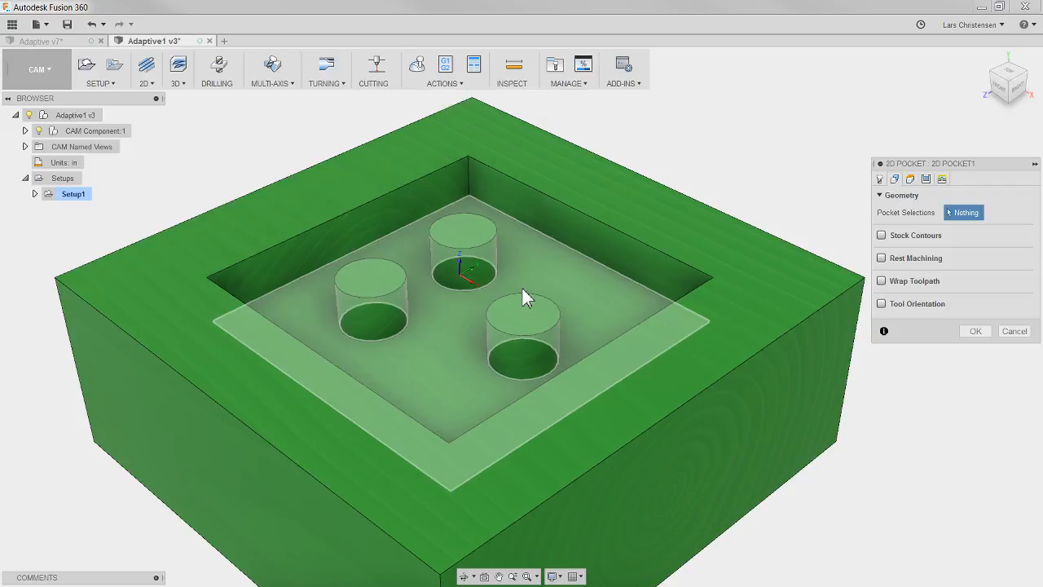
{"action": "left_click", "coordinate": [540, 275]}
{"action": "left_click", "coordinate": [976, 331]}
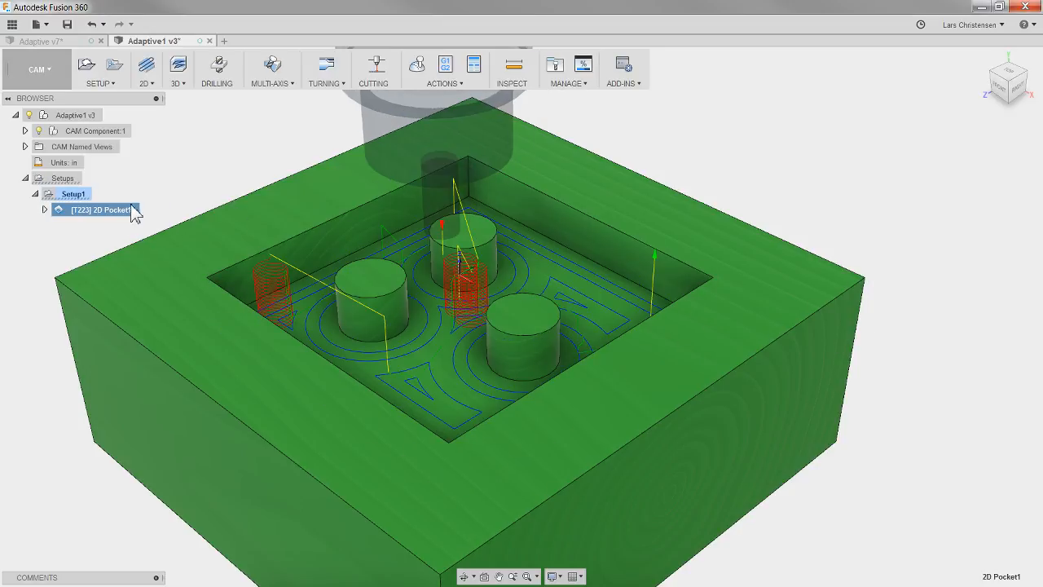
Examine the square pocket's toolpath around the three posts, including its helical entries and linking moves
{"action": "scroll", "coordinate": [161, 243], "scroll_direction": "up", "scroll_amount": 2}
{"action": "scroll", "coordinate": [168, 247], "scroll_direction": "up", "scroll_amount": 5}
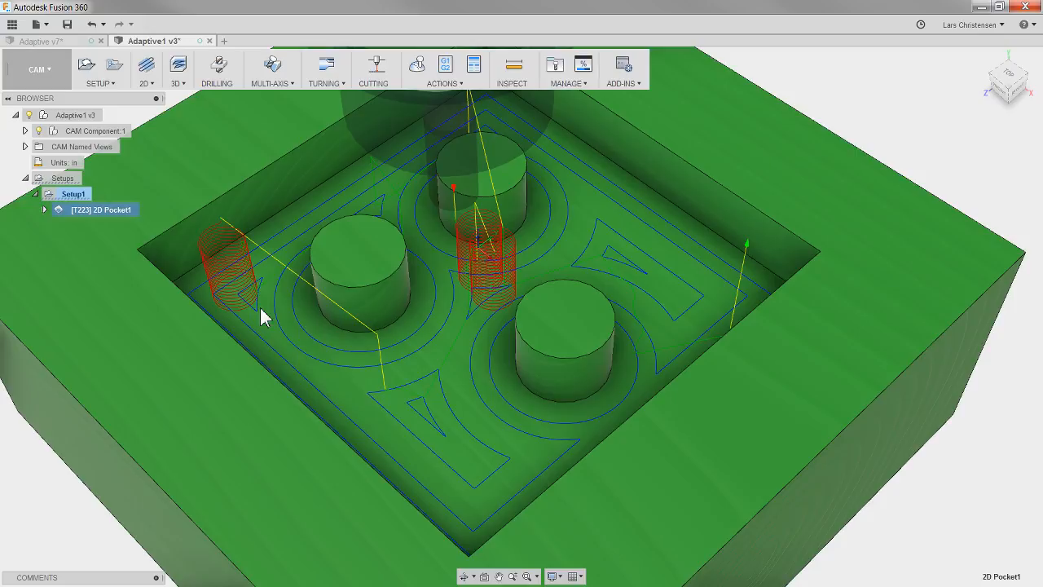
{"action": "scroll", "coordinate": [287, 379], "scroll_direction": "down", "scroll_amount": 3}
{"action": "middle_click_drag", "start_coordinate": [287, 379], "coordinate": [312, 367], "text": "shift"}
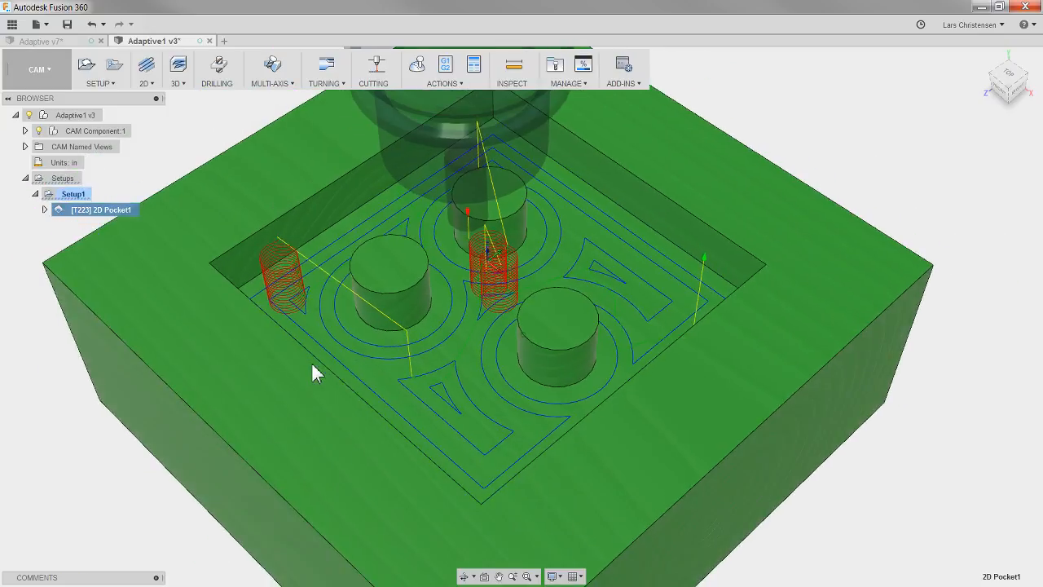
{"action": "scroll", "coordinate": [310, 360], "scroll_direction": "up", "scroll_amount": 3}
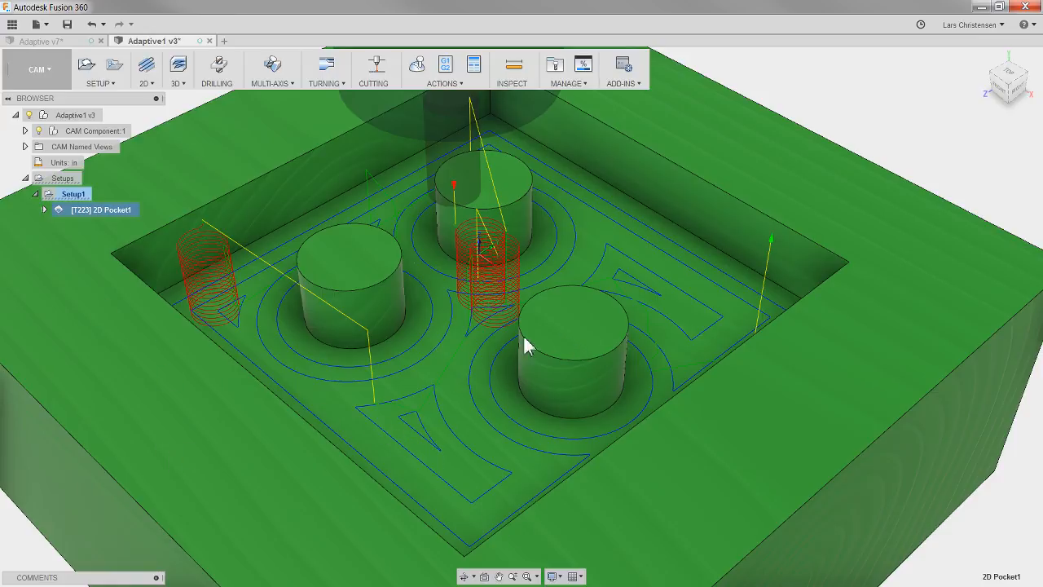
{"action": "scroll", "coordinate": [524, 338], "scroll_direction": "down", "scroll_amount": 5}
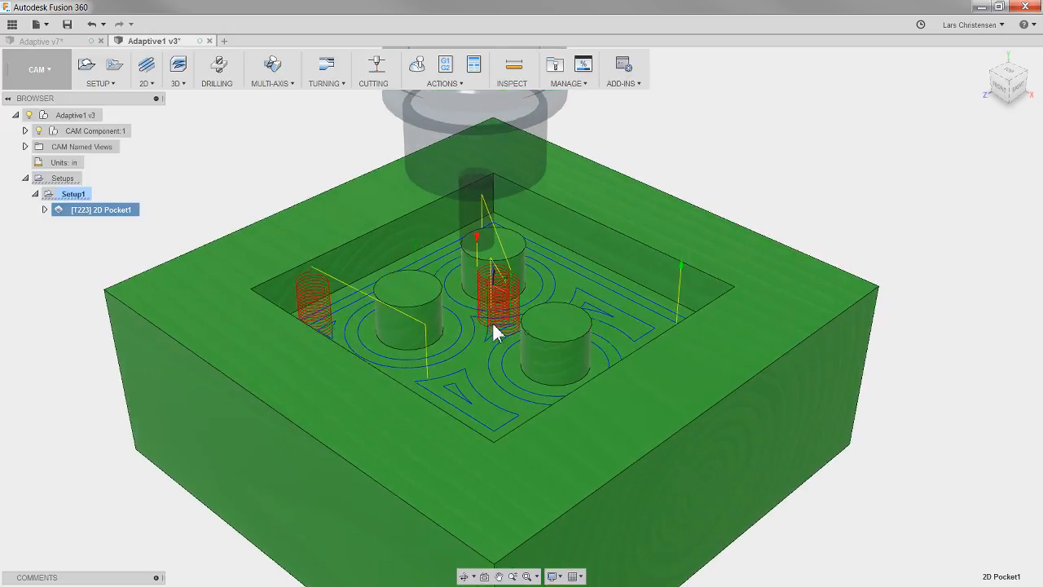
{"action": "scroll", "coordinate": [494, 324], "scroll_direction": "up", "scroll_amount": 3}
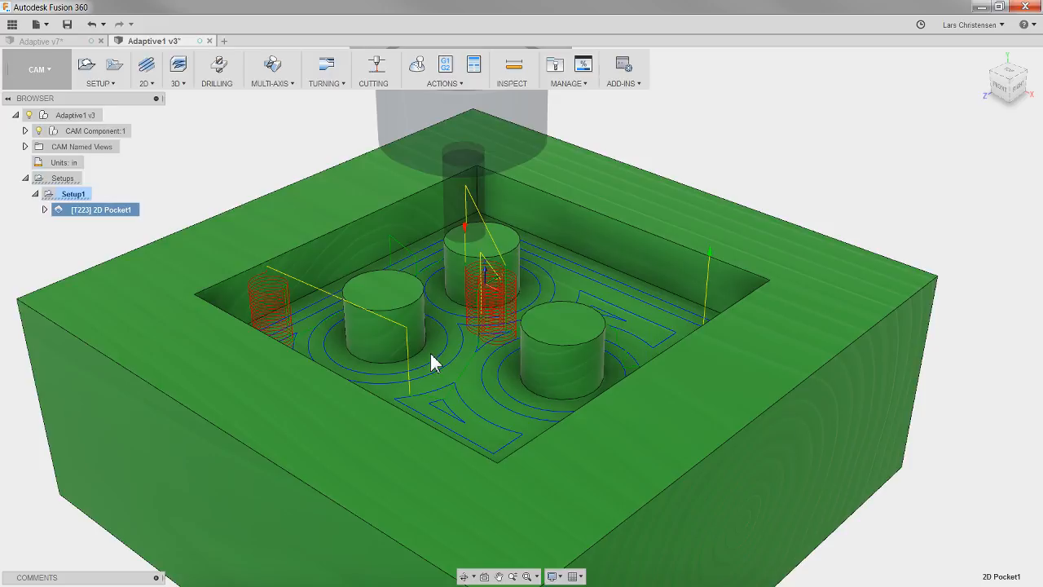
Edit the square pocket's 2D Pocket operation to use Multiple Depths with a maximum roughing stepdown of 0.1 in
{"action": "right_click", "coordinate": [108, 212]}
{"action": "left_click", "coordinate": [137, 222]}
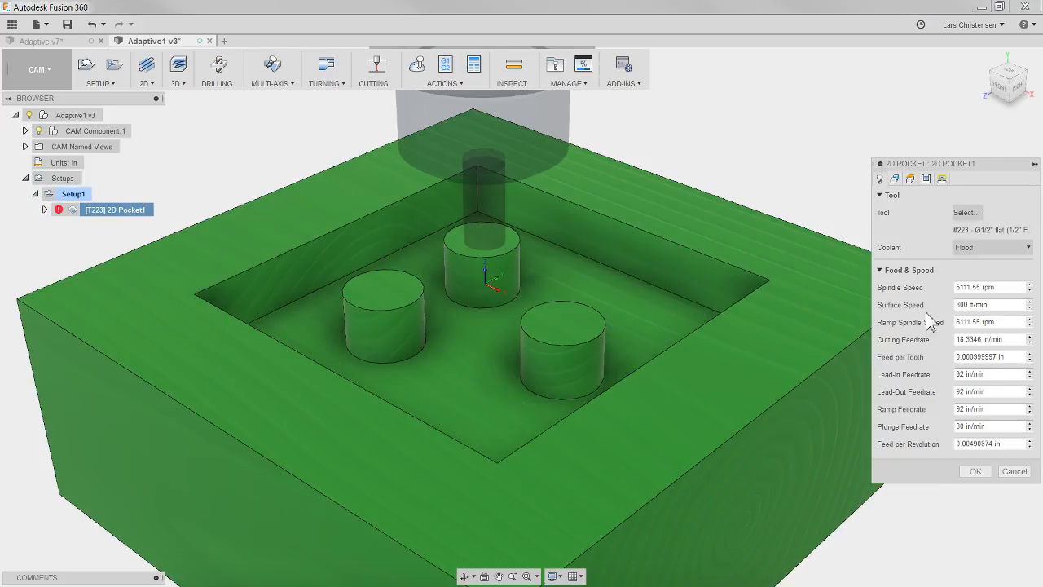
{"action": "left_click", "coordinate": [926, 180]}
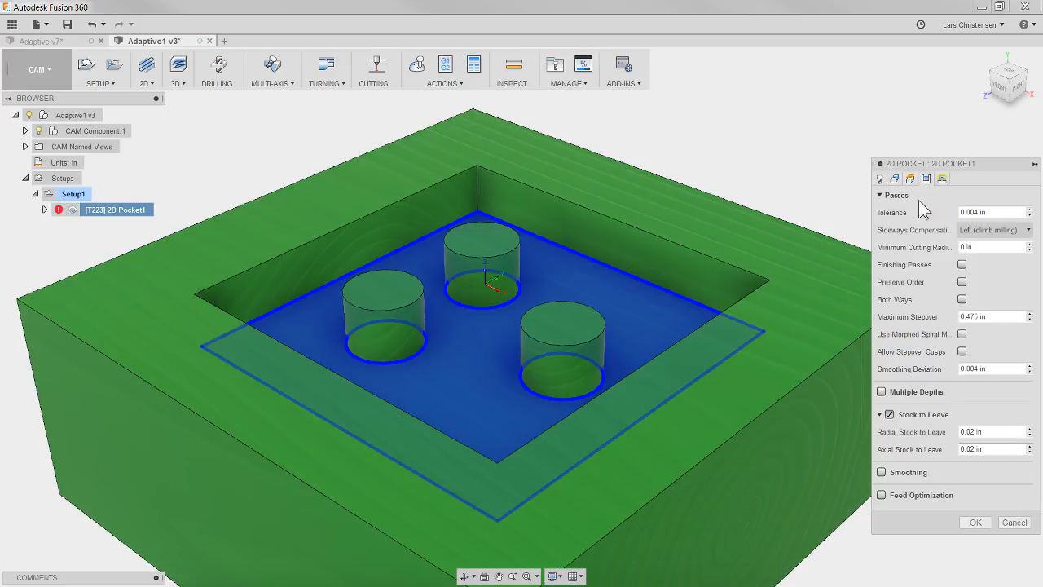
{"action": "left_click", "coordinate": [884, 391]}
{"action": "left_click", "coordinate": [928, 410]}
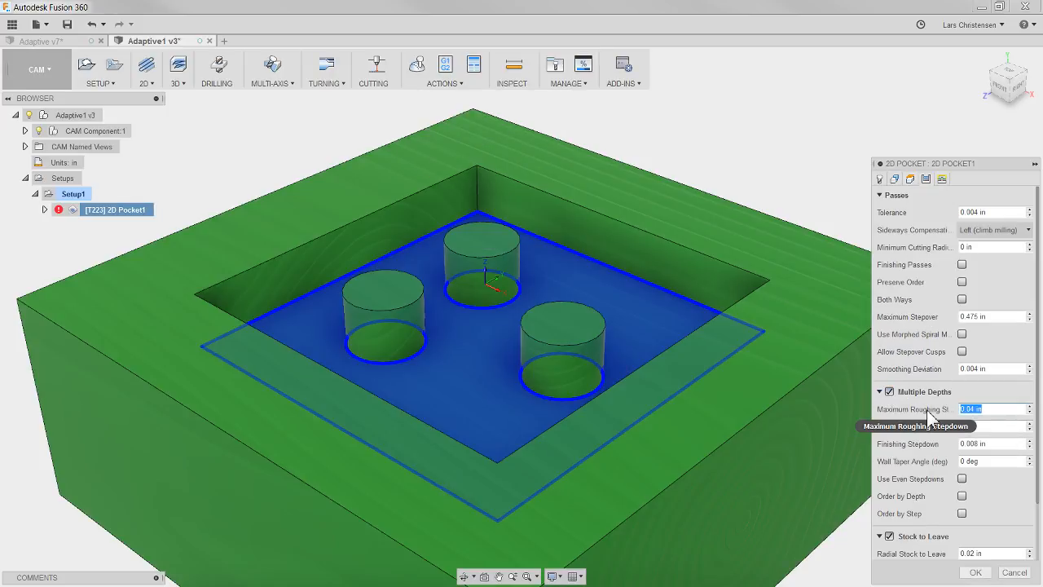
{"action": "type", "text": ".1"}
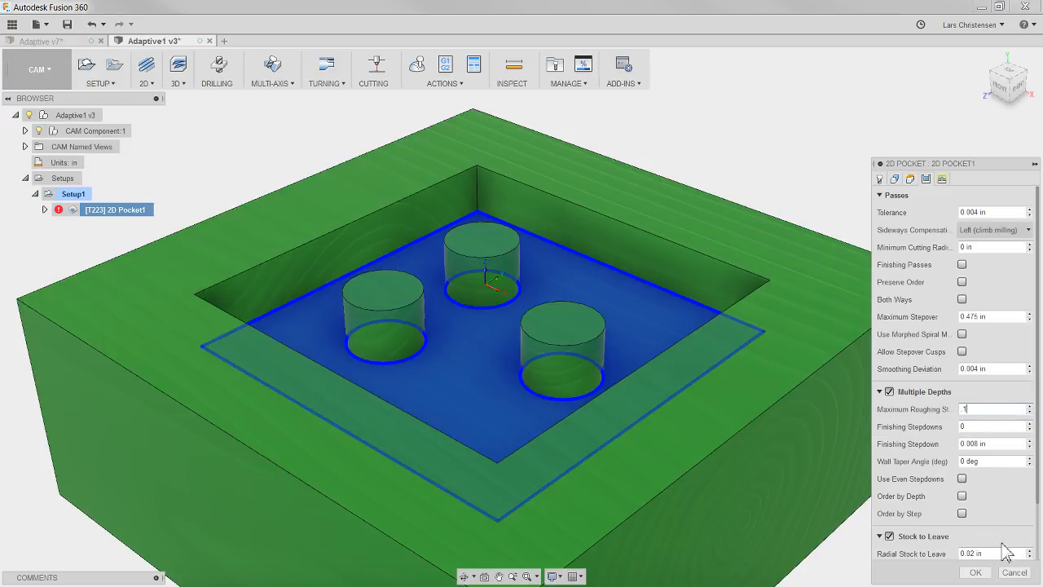
Set the operation's ramp type to Plunge and regenerate the toolpath
{"action": "left_click", "coordinate": [941, 178]}
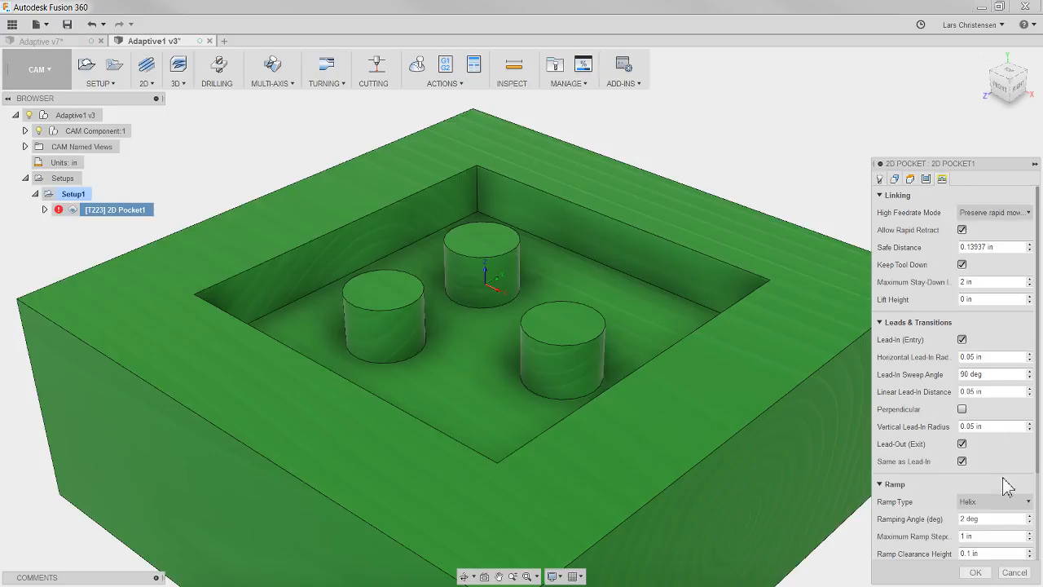
{"action": "left_click", "coordinate": [1011, 507]}
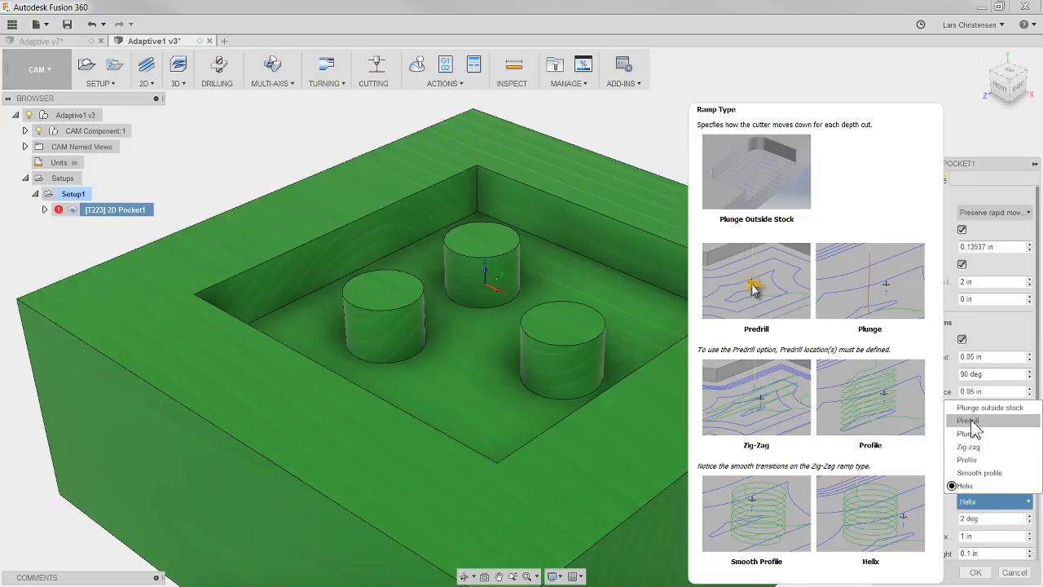
{"action": "left_click", "coordinate": [981, 434]}
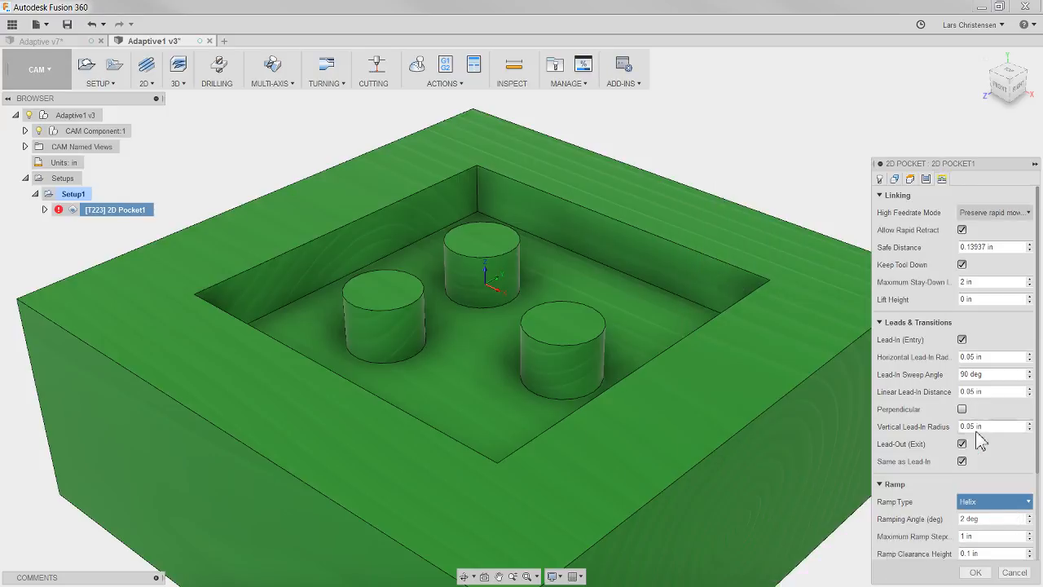
{"action": "left_click", "coordinate": [976, 573]}
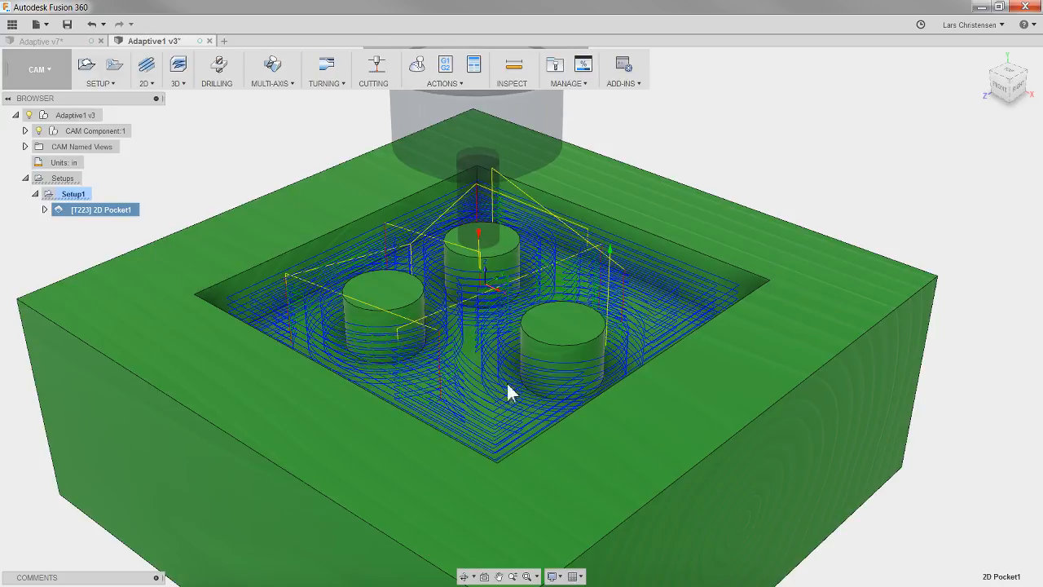
Simulate the square pocket's 2D Pocket toolpath, set the toolpath display mode to Tail, and watch the cuts around the posts
{"action": "left_click", "coordinate": [416, 67]}
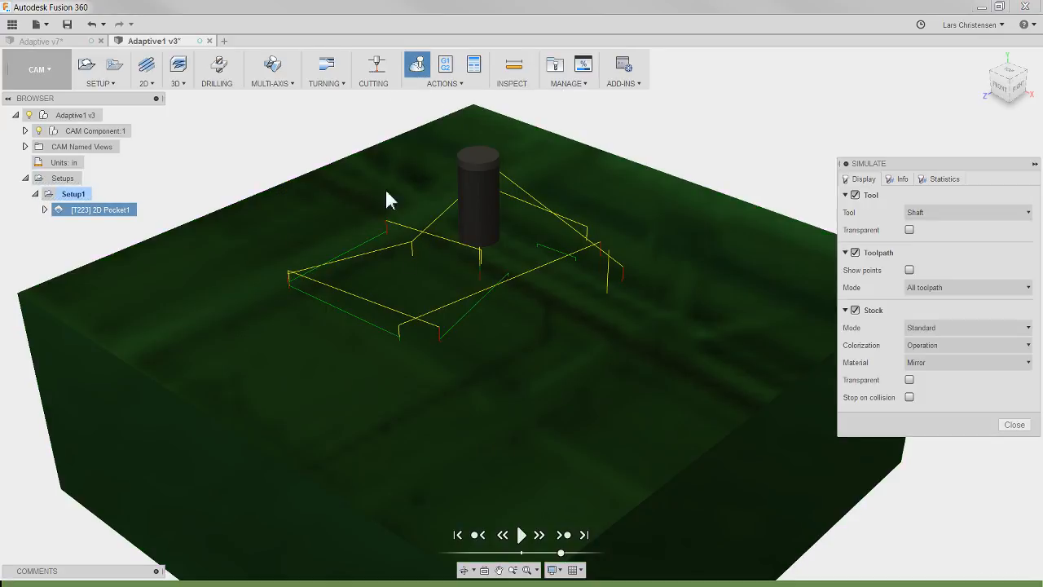
{"action": "left_click", "coordinate": [522, 536]}
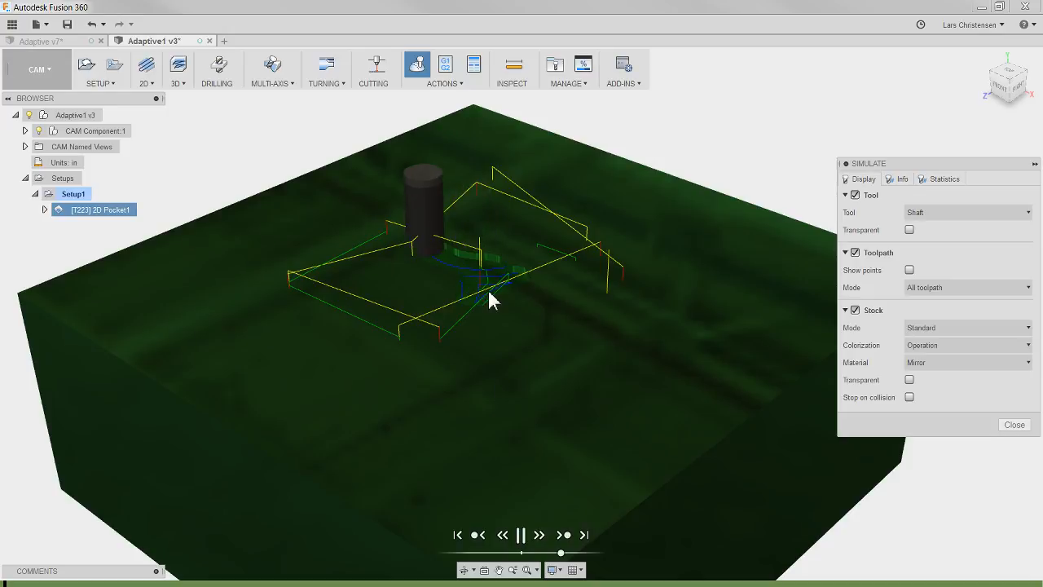
{"action": "left_click", "coordinate": [958, 286]}
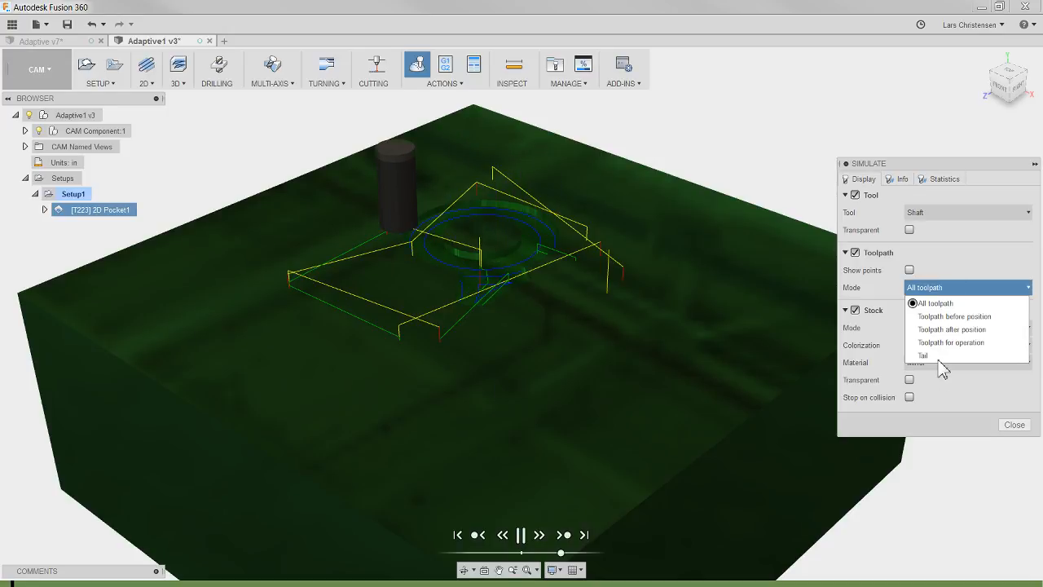
{"action": "left_click", "coordinate": [939, 361]}
{"action": "left_click", "coordinate": [945, 288]}
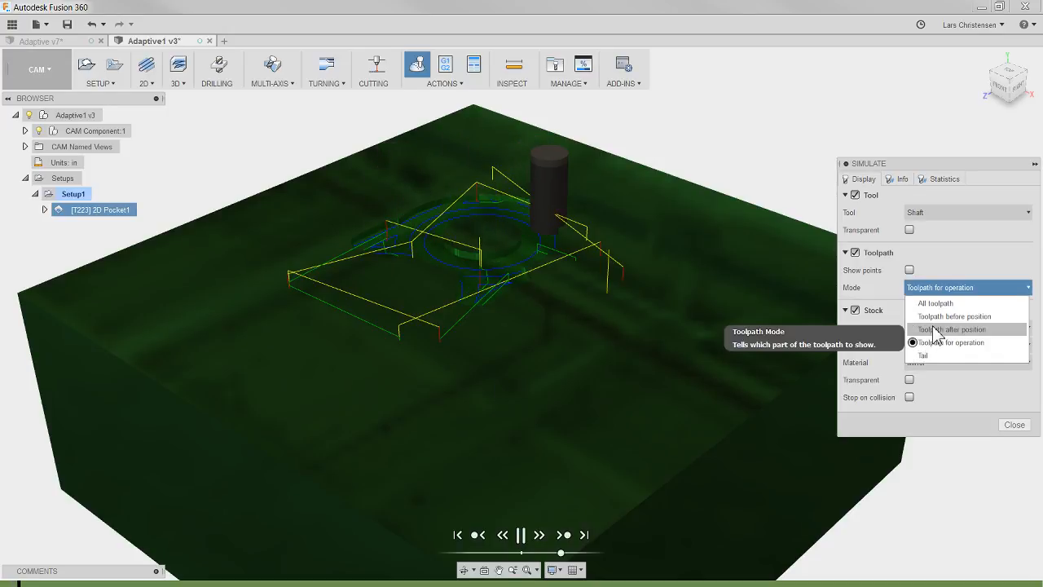
{"action": "left_click", "coordinate": [941, 356]}
{"action": "scroll", "coordinate": [404, 302], "scroll_direction": "up", "scroll_amount": 2}
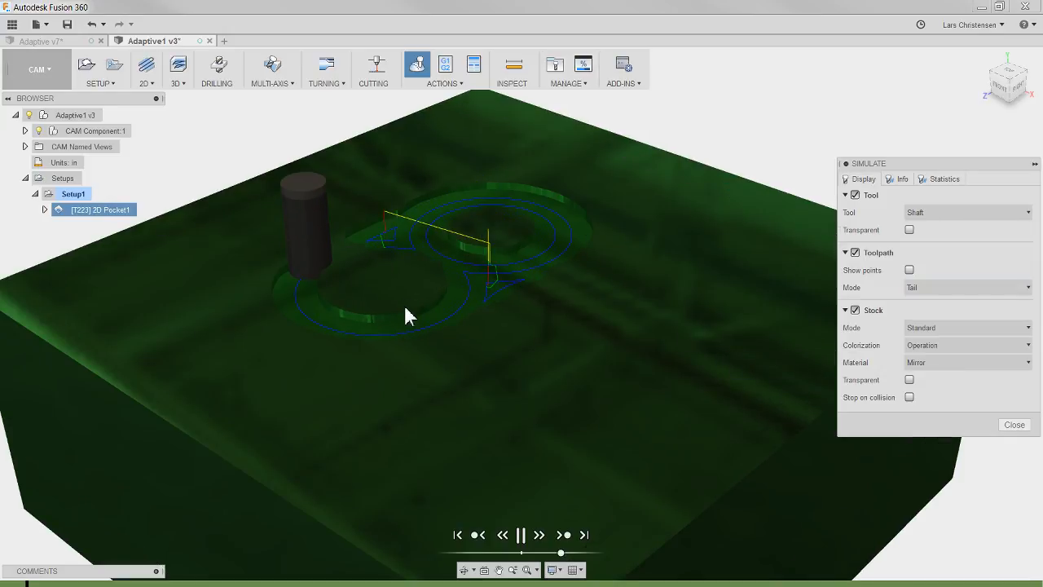
Set the simulated stock's colorization to Material and its material to Ceramic, watch the cuts around the posts, and close the simulation
{"action": "left_click", "coordinate": [949, 356]}
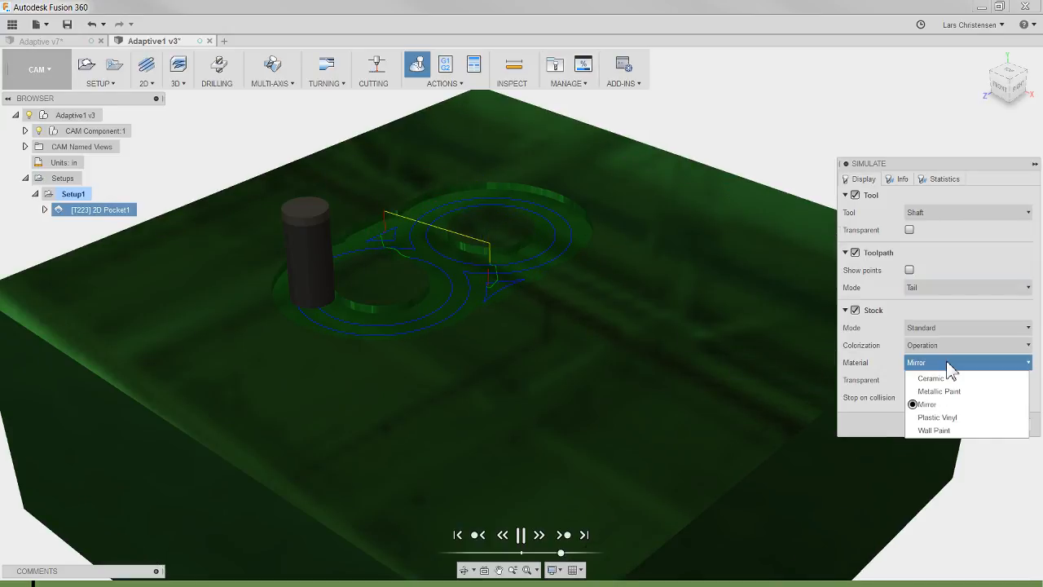
{"action": "left_click", "coordinate": [944, 376]}
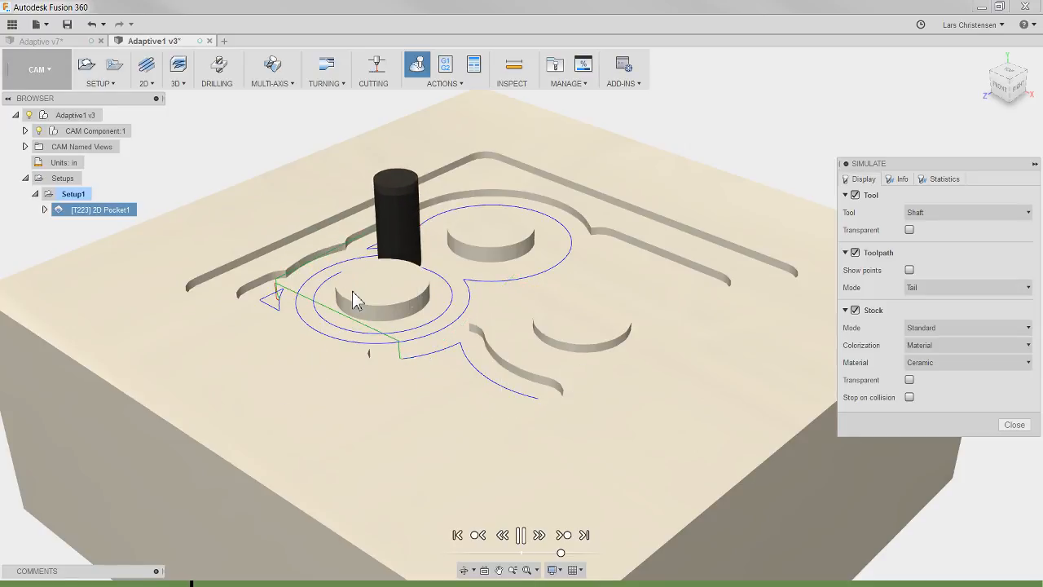
{"action": "left_click", "coordinate": [1013, 426]}
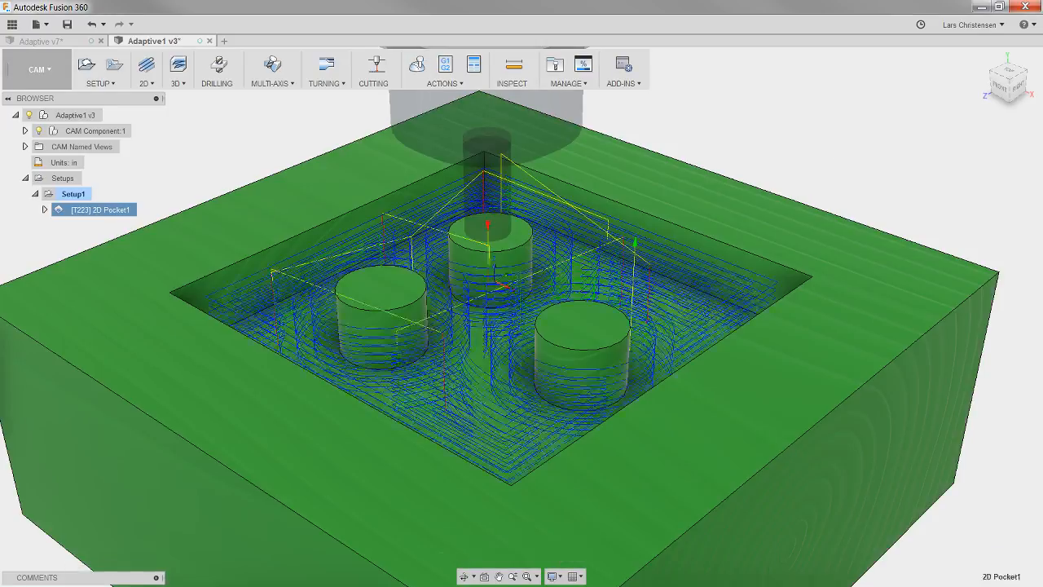
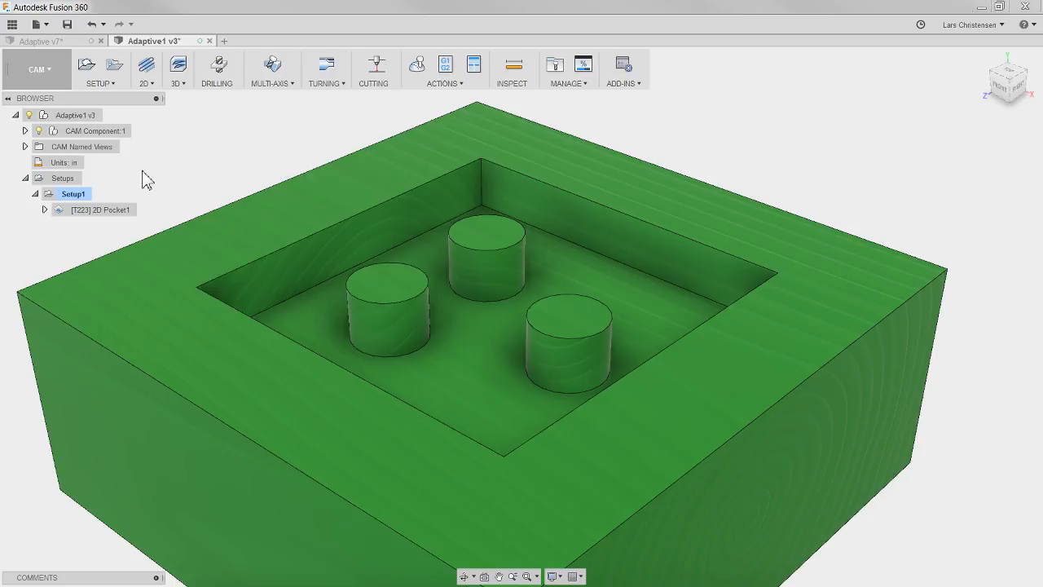
{"action": "left_click", "coordinate": [118, 213]}
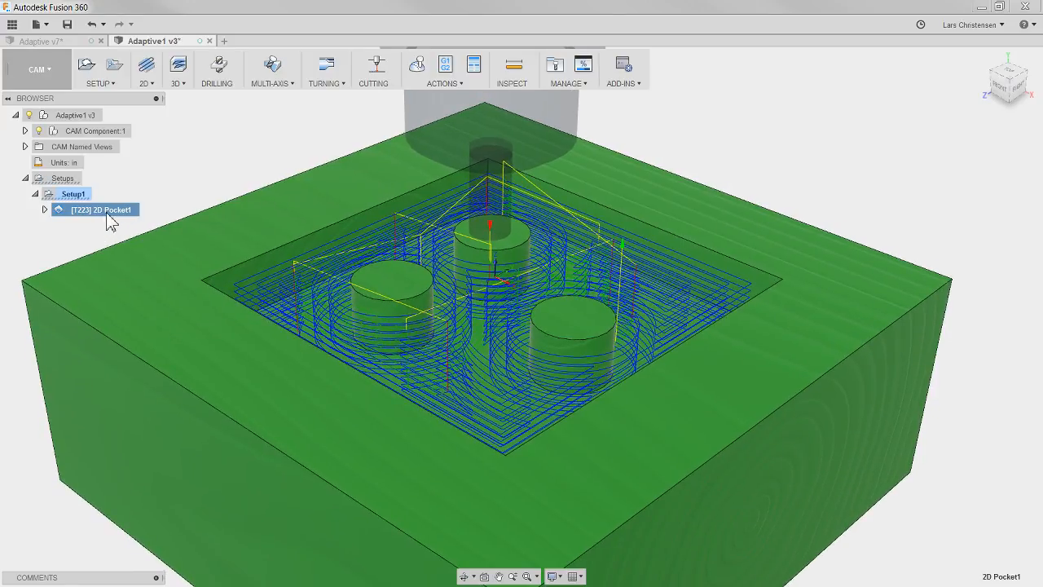
{"action": "right_click", "coordinate": [108, 212]}
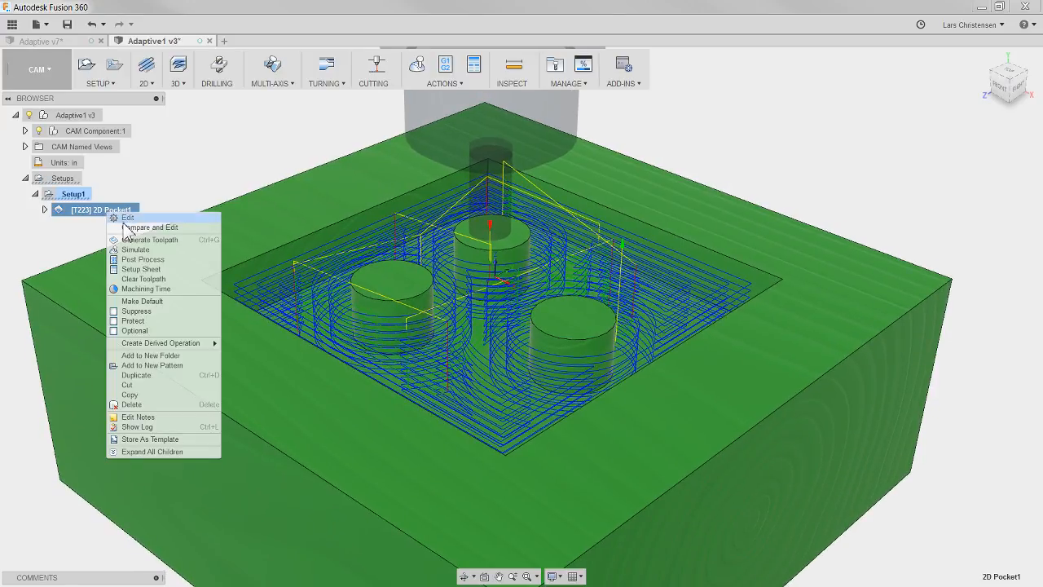
{"action": "left_click", "coordinate": [124, 228]}
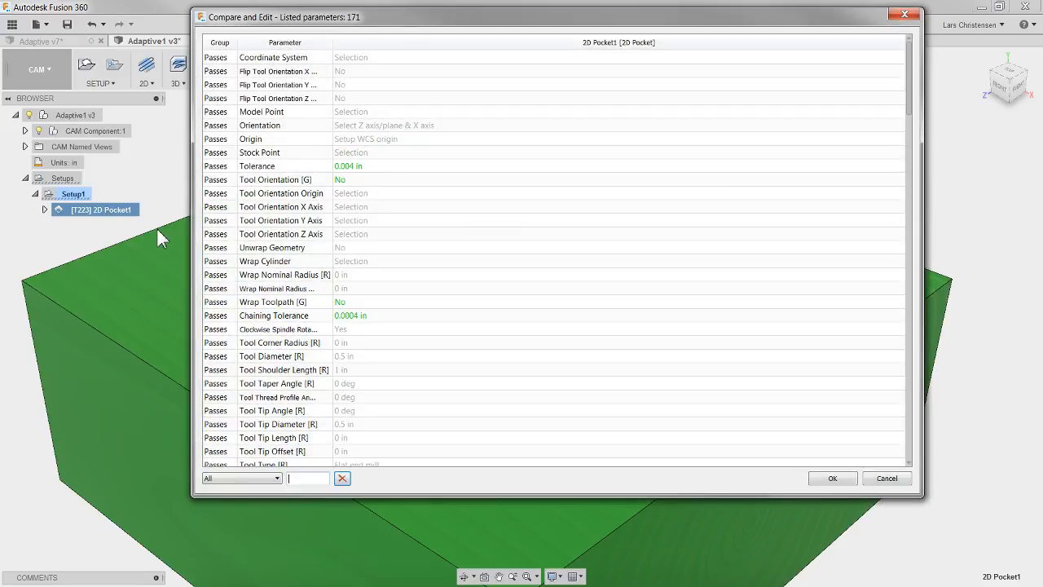
{"action": "left_click", "coordinate": [904, 14]}
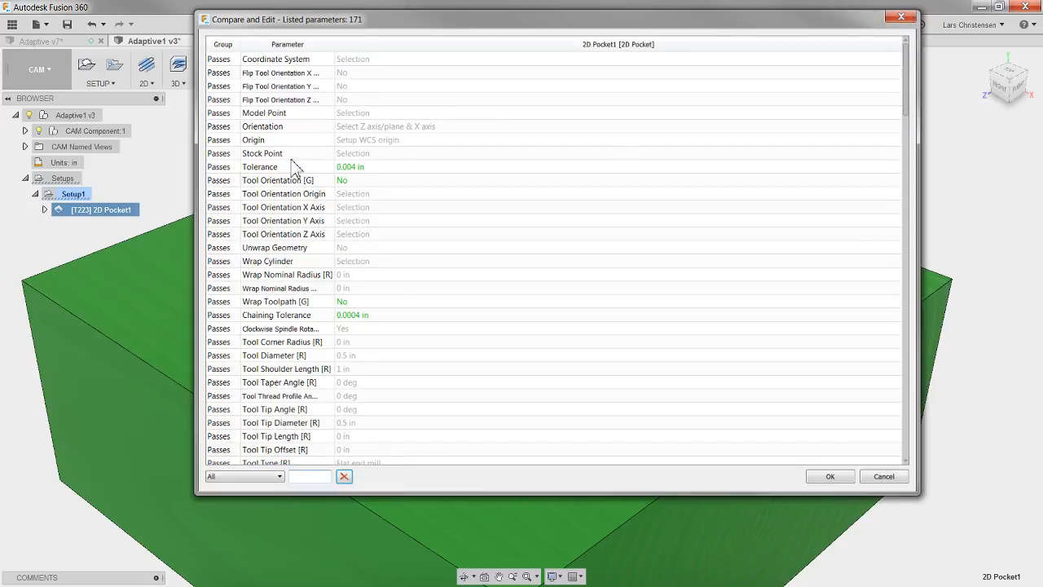
Review the tool feeds and speeds of the square pocket's 2D Pocket operation, and leave it without changes
{"action": "right_click", "coordinate": [134, 213]}
{"action": "left_click", "coordinate": [163, 220]}
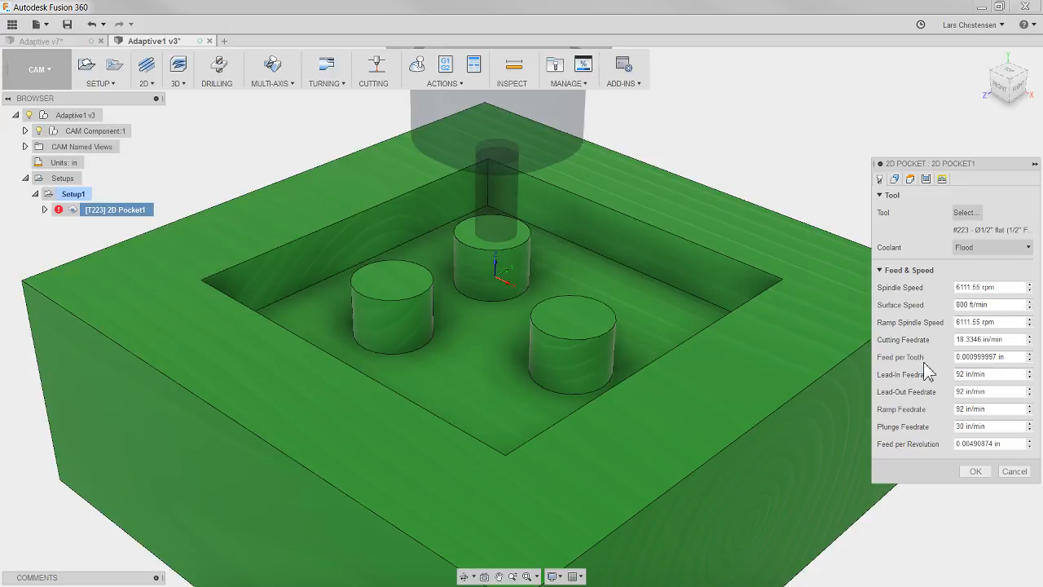
{"action": "left_click", "coordinate": [965, 374]}
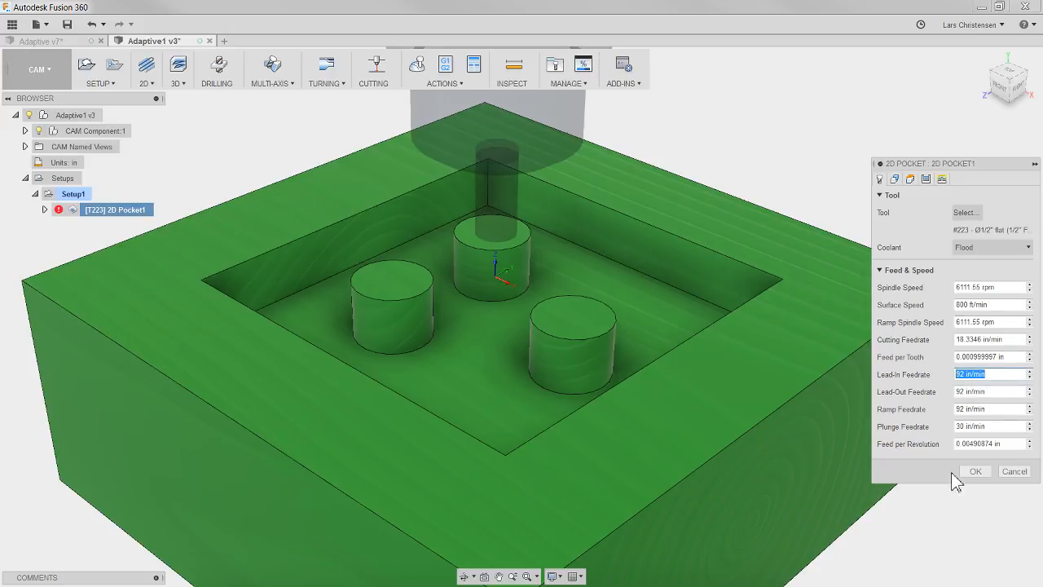
{"action": "left_click", "coordinate": [1015, 471]}
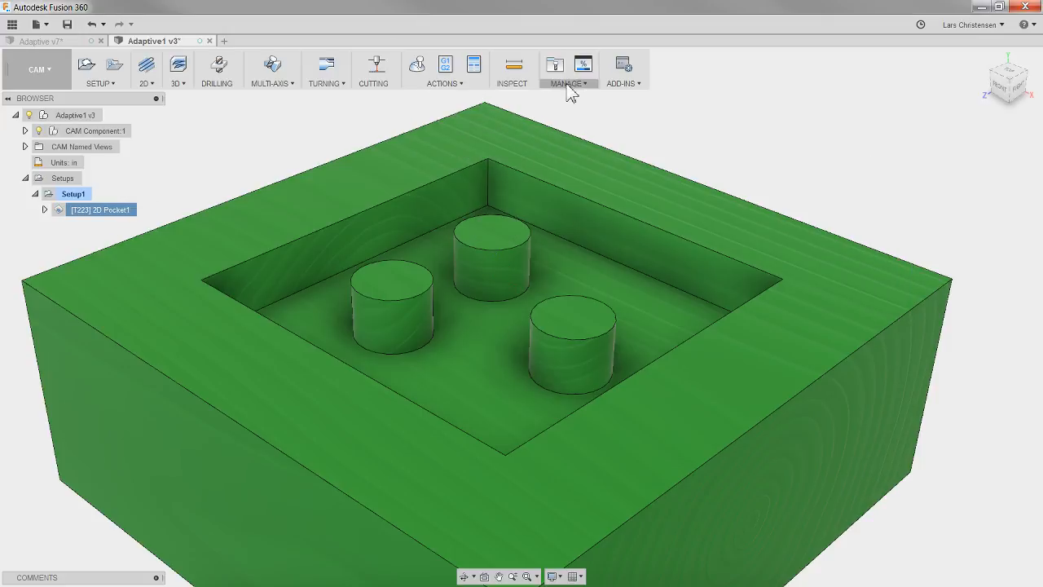
Open the CAM tool library and try to edit the 1/2" flat end mill listed under the open documents
{"action": "left_click", "coordinate": [555, 67]}
{"action": "left_click", "coordinate": [376, 66]}
{"action": "right_click", "coordinate": [378, 68]}
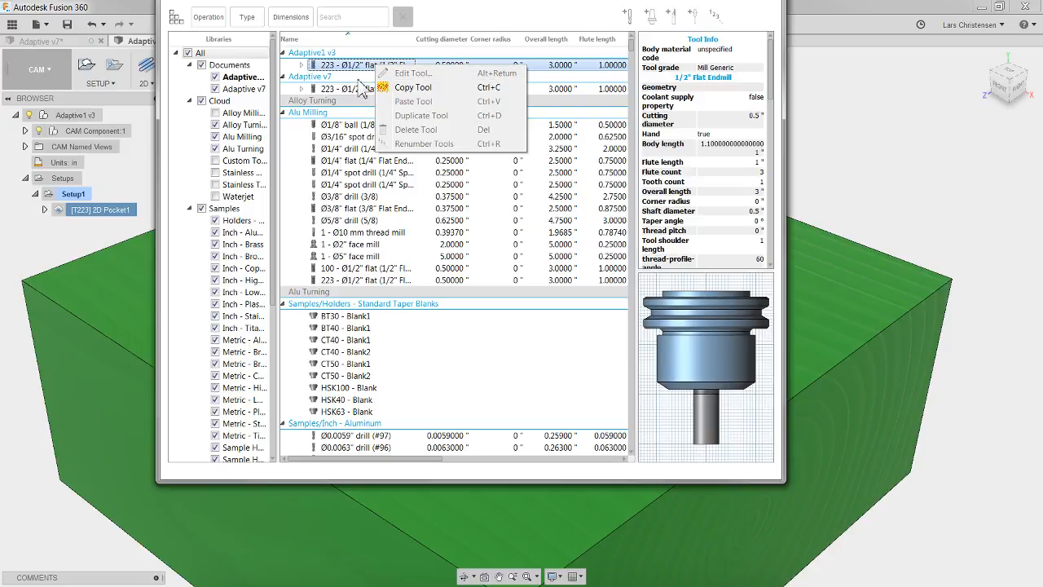
{"action": "left_click", "coordinate": [363, 92]}
{"action": "right_click", "coordinate": [364, 92]}
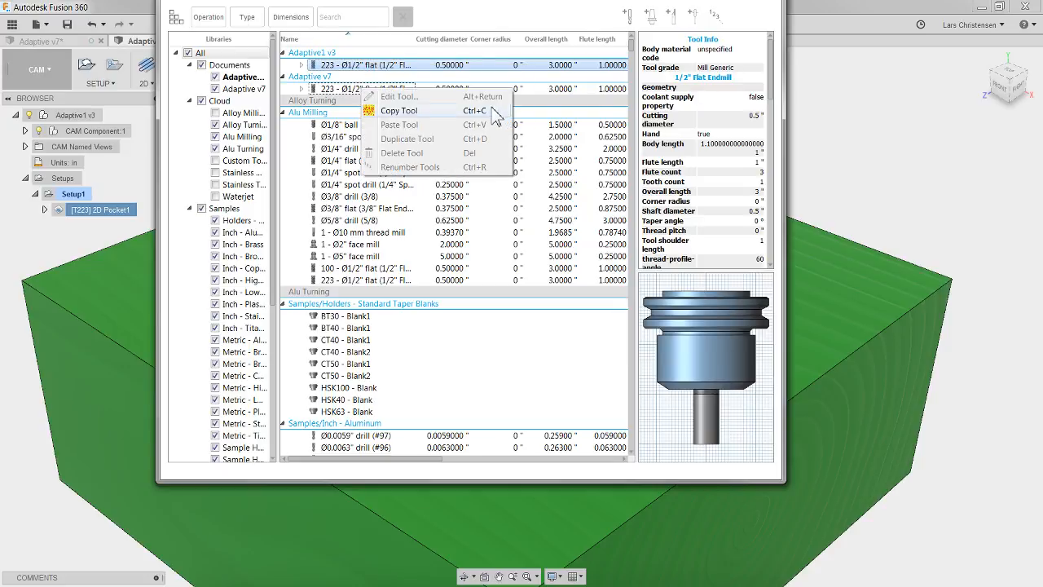
Review the feed and speed settings of the Adaptive v7 document's 1/2" flat end mill, and close the tool library
{"action": "left_click", "coordinate": [251, 91]}
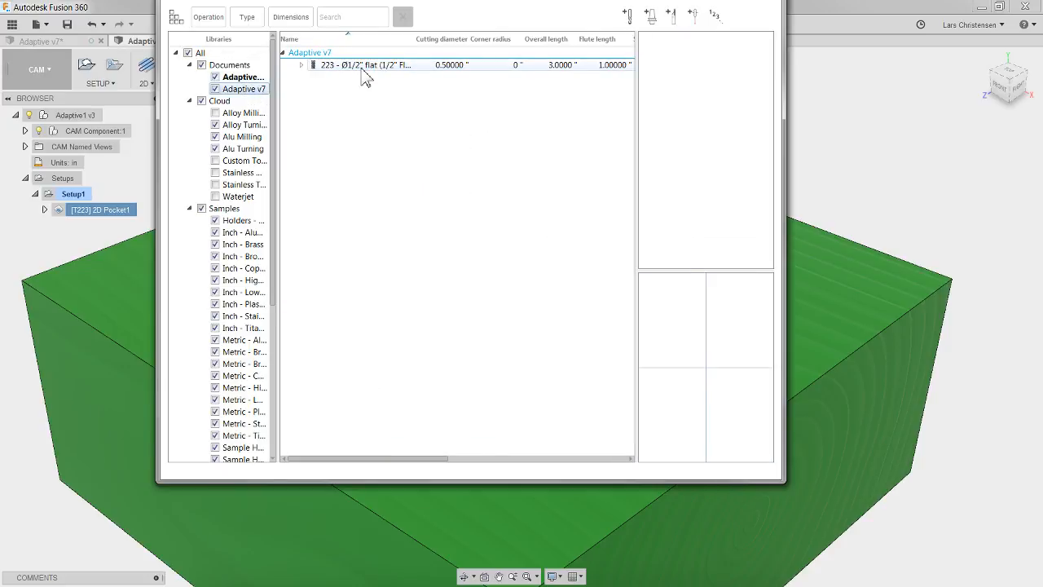
{"action": "left_click", "coordinate": [362, 65]}
{"action": "right_click", "coordinate": [361, 68]}
{"action": "left_click", "coordinate": [389, 77]}
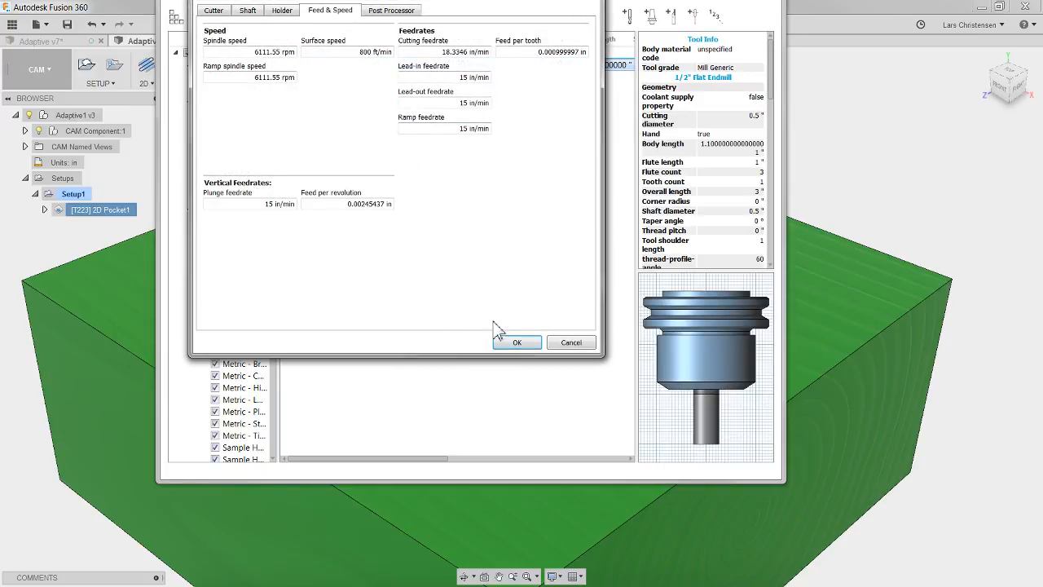
{"action": "left_click", "coordinate": [514, 343]}
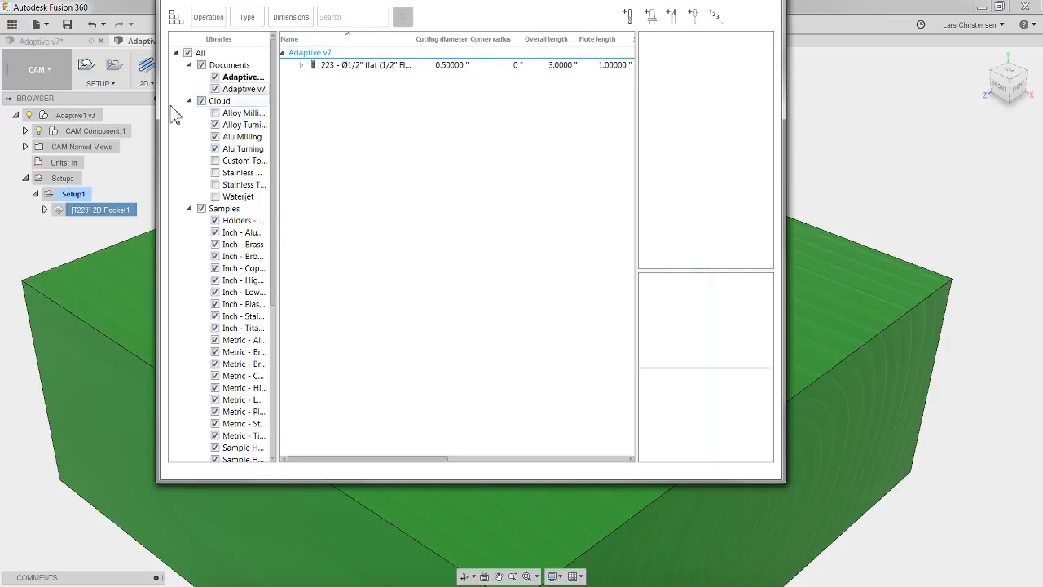
{"action": "left_click_drag", "start_coordinate": [157, 104], "coordinate": [194, 173]}
{"action": "left_click_drag", "start_coordinate": [710, 19], "coordinate": [689, 57]}
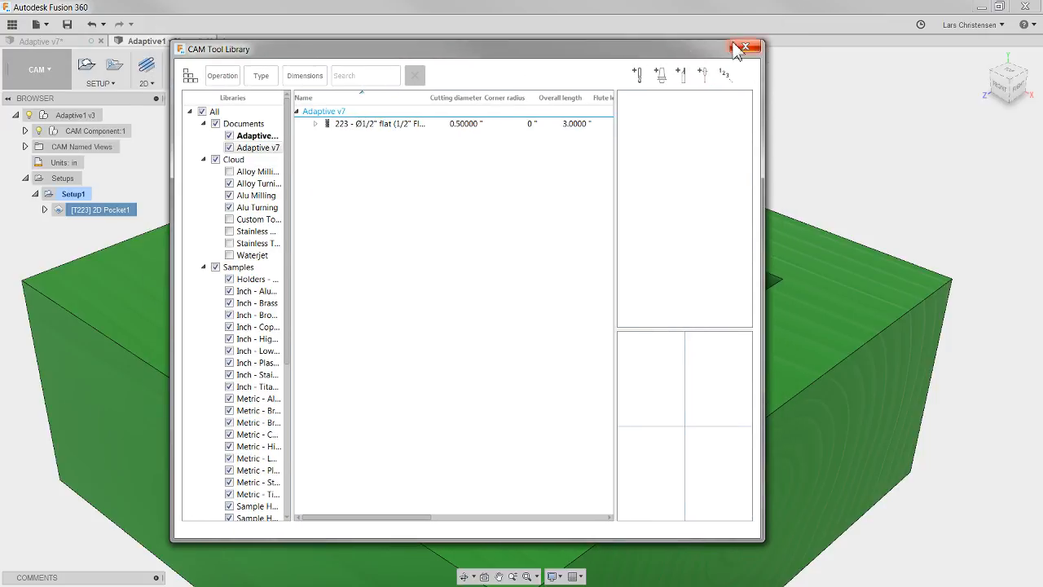
{"action": "left_click", "coordinate": [745, 46]}
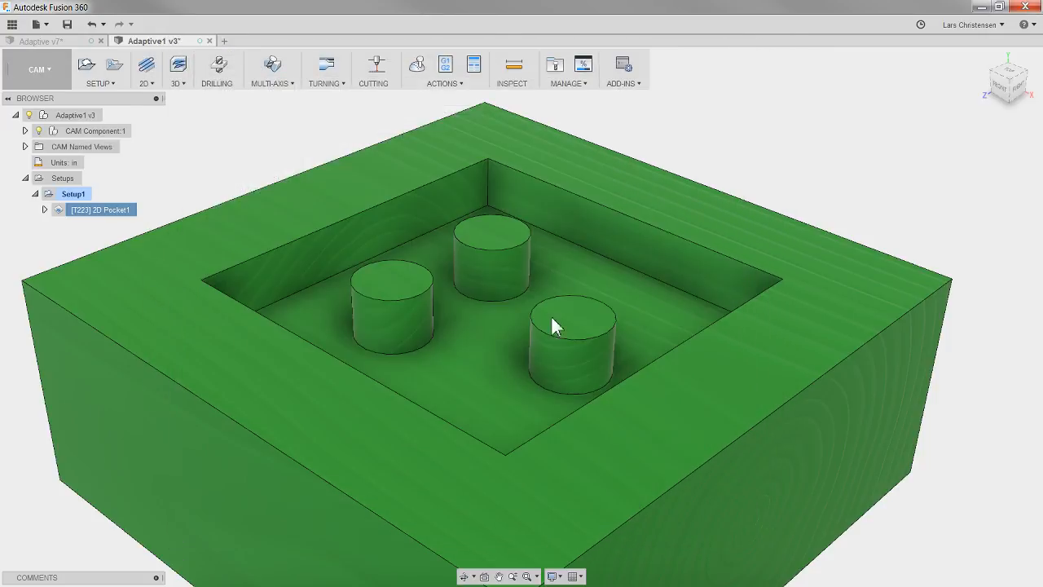
Calculate the machining time of the square pocket's 2D Pocket operation
{"action": "left_click", "coordinate": [115, 223]}
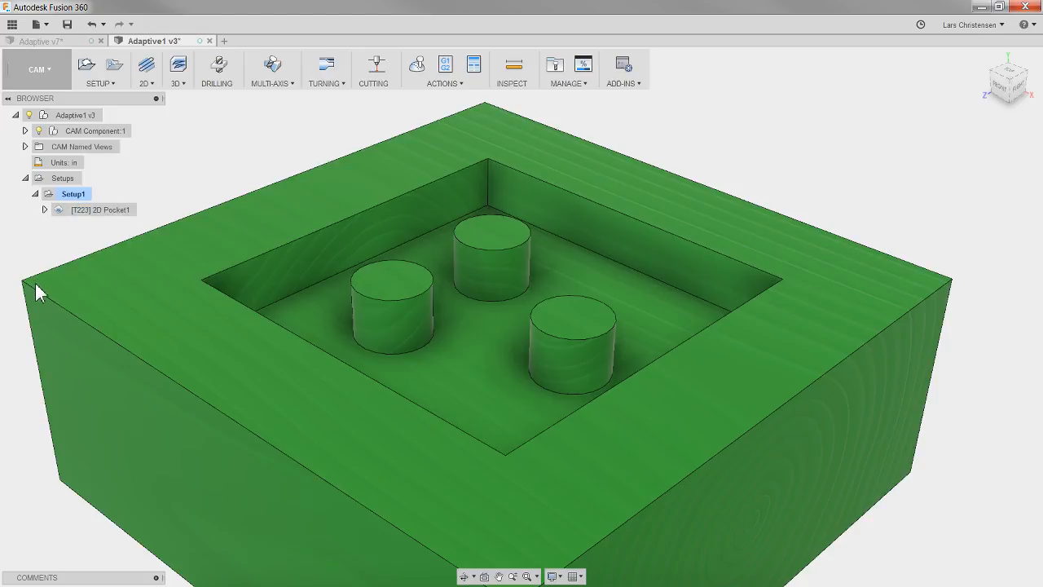
{"action": "left_click", "coordinate": [109, 214]}
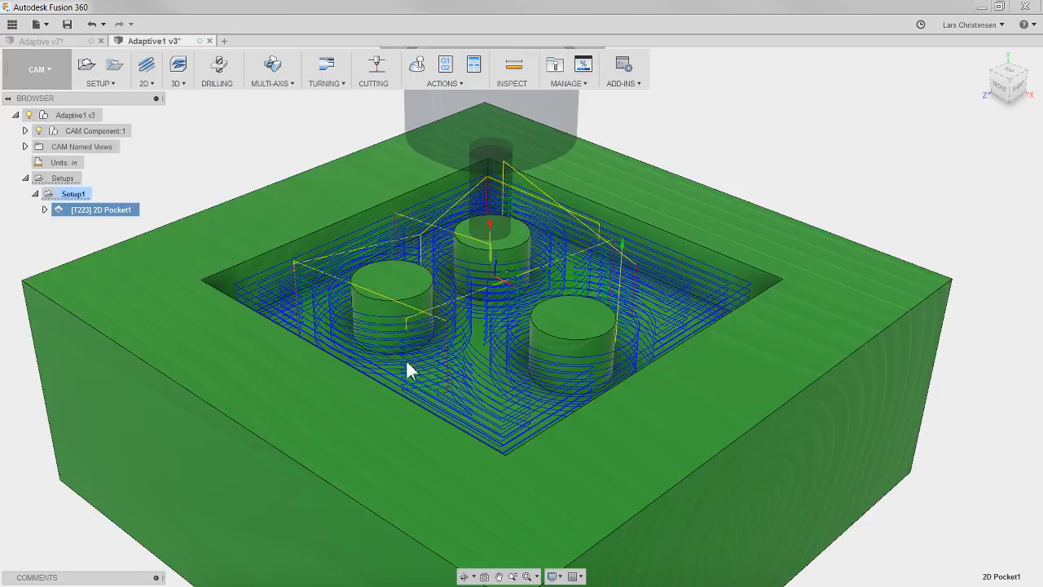
{"action": "right_click", "coordinate": [106, 210]}
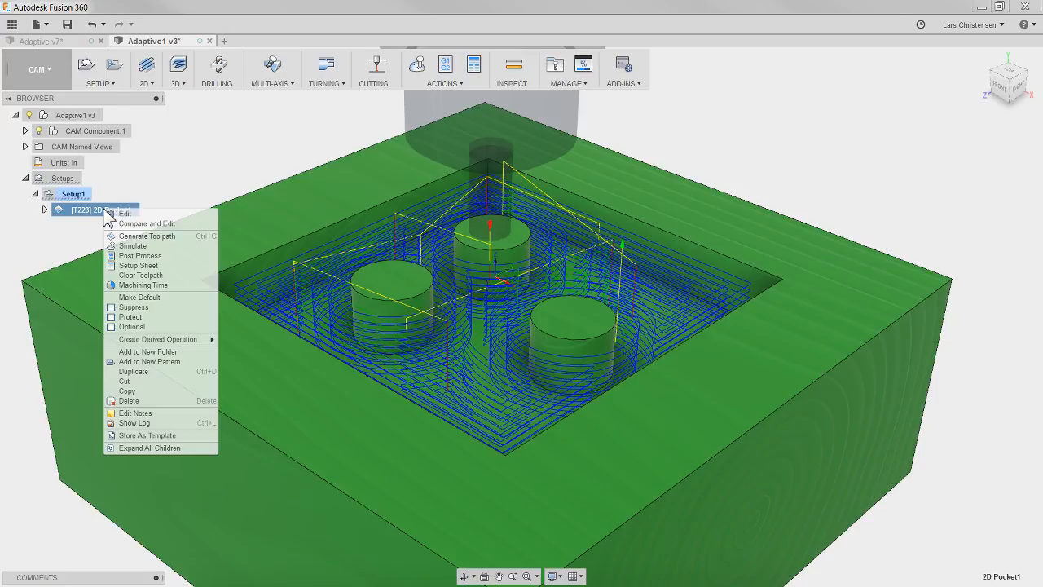
{"action": "left_click", "coordinate": [140, 286]}
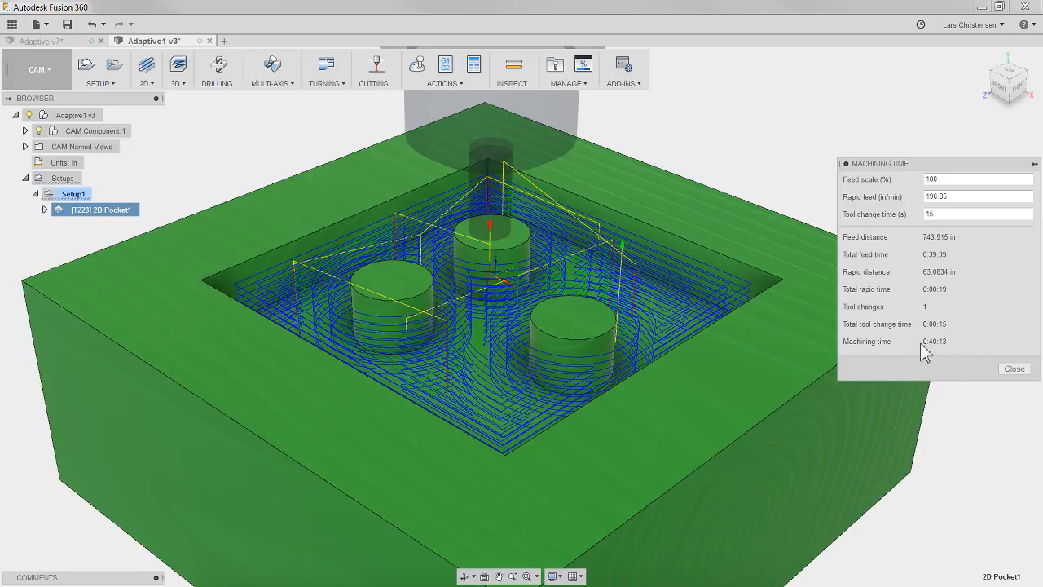
{"action": "left_click", "coordinate": [1014, 369]}
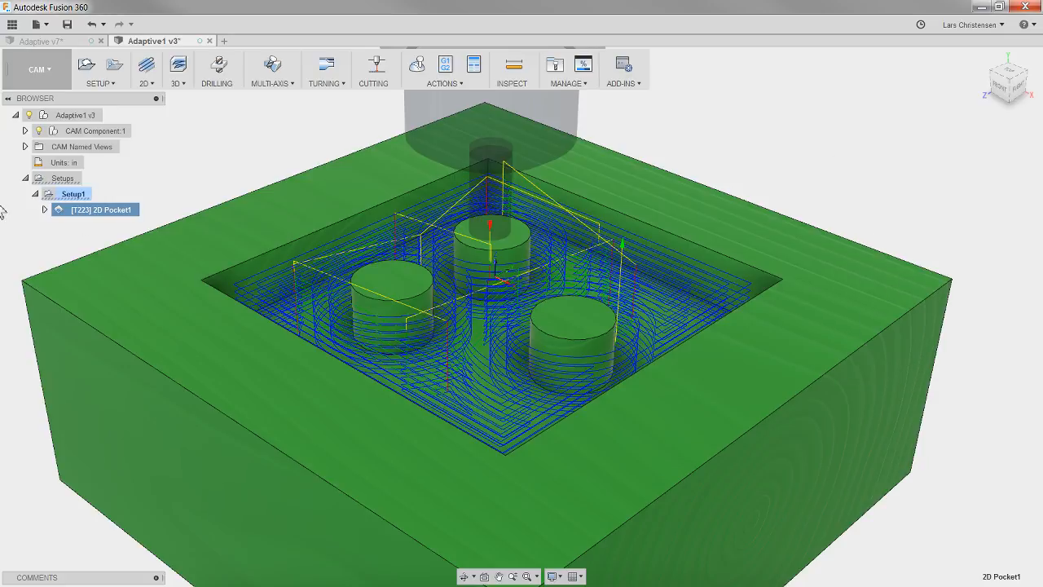
{"action": "left_click", "coordinate": [175, 208]}
{"action": "left_click", "coordinate": [112, 210]}
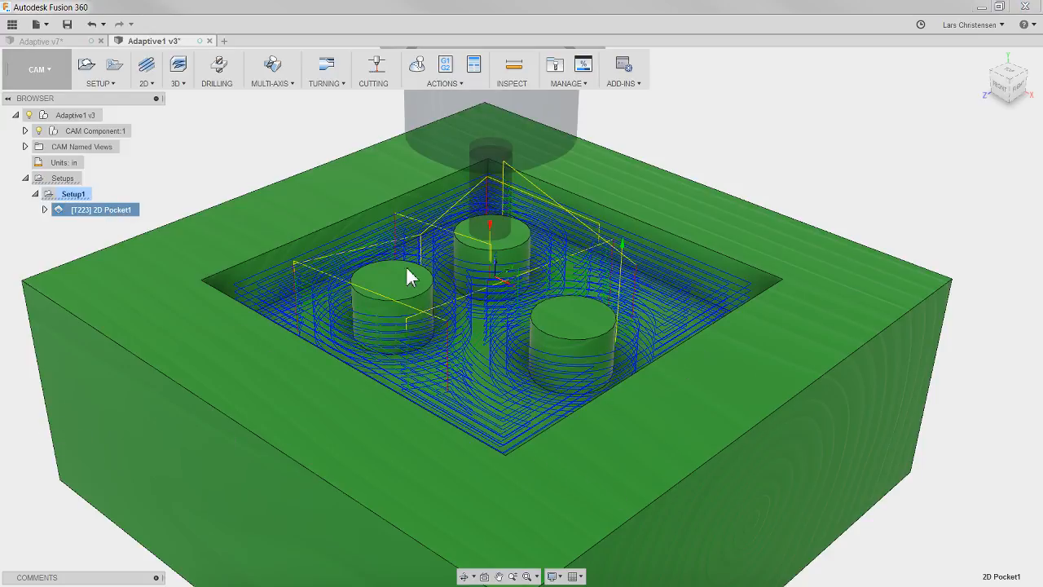
{"action": "left_click", "coordinate": [248, 162]}
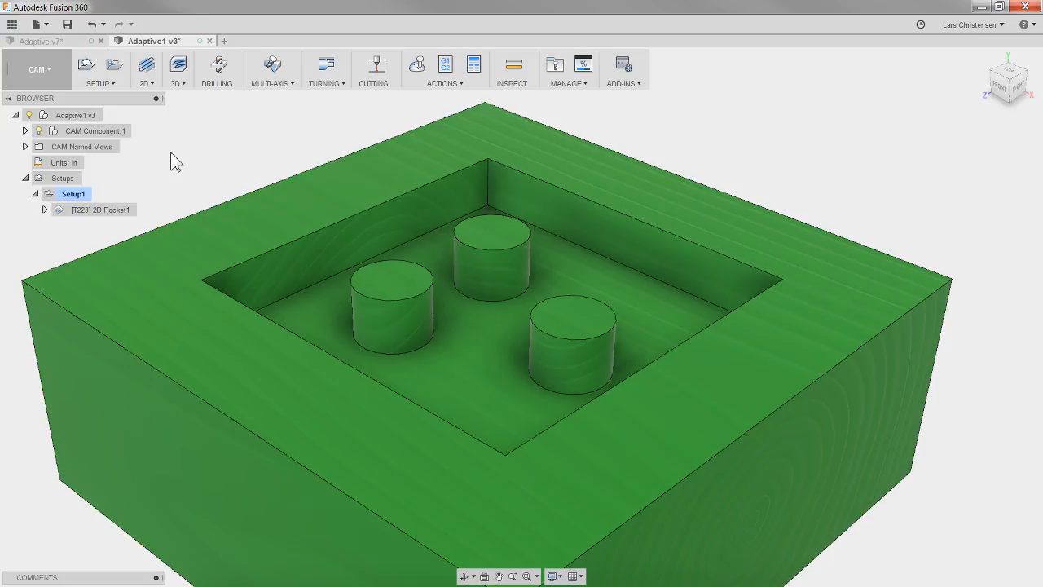
Create a 2D Adaptive Clearing operation and select the square pocket's floor around the three posts as its pocket geometry
{"action": "left_click", "coordinate": [147, 87]}
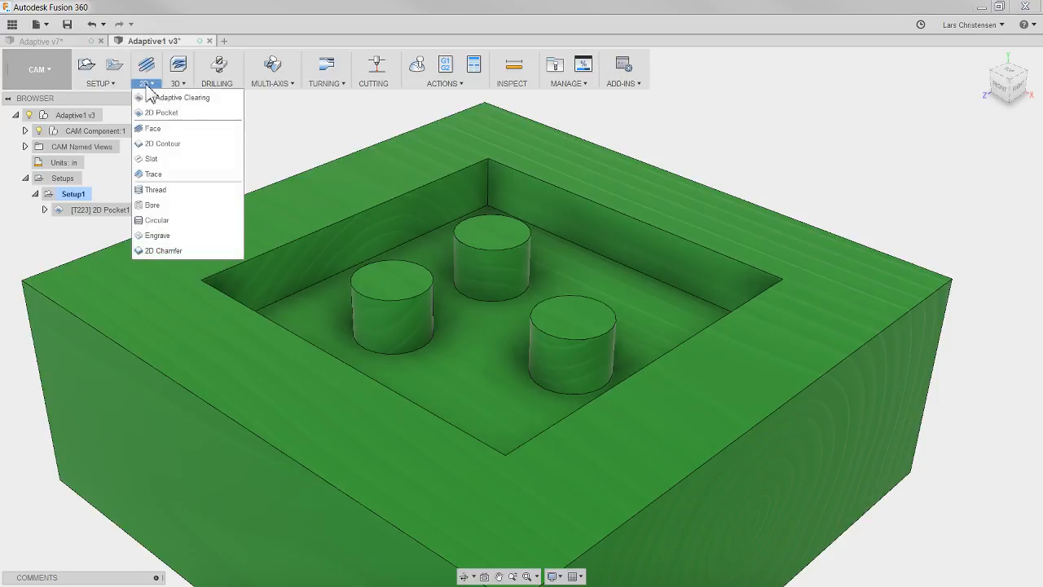
{"action": "left_click", "coordinate": [167, 98]}
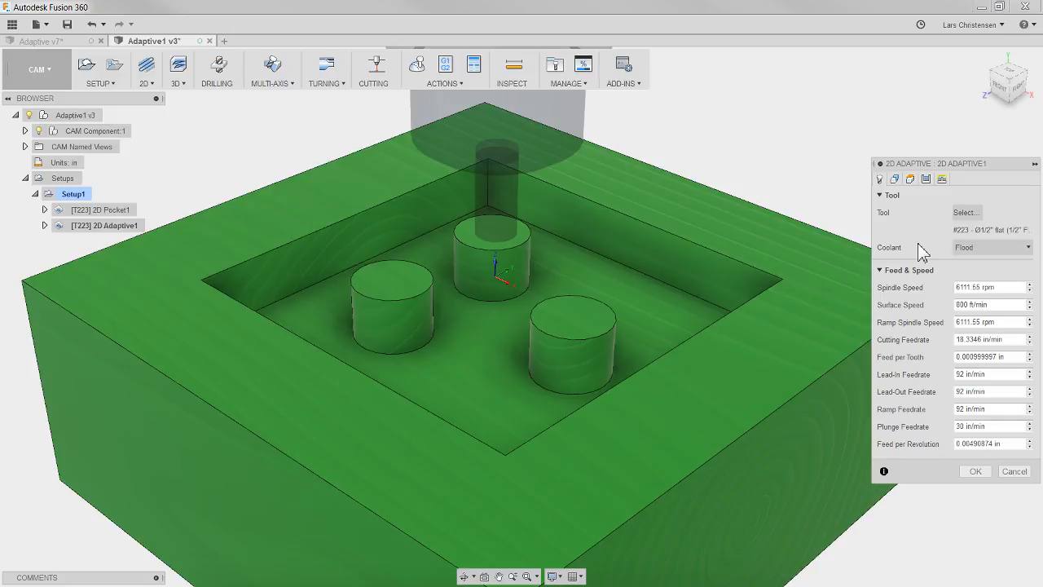
{"action": "left_click", "coordinate": [893, 179]}
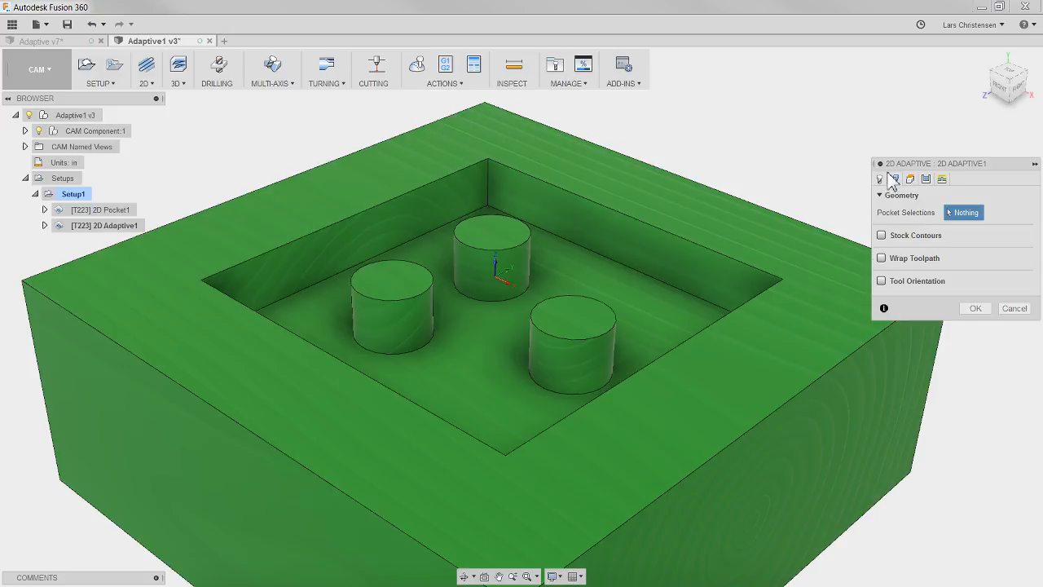
{"action": "left_click", "coordinate": [619, 291]}
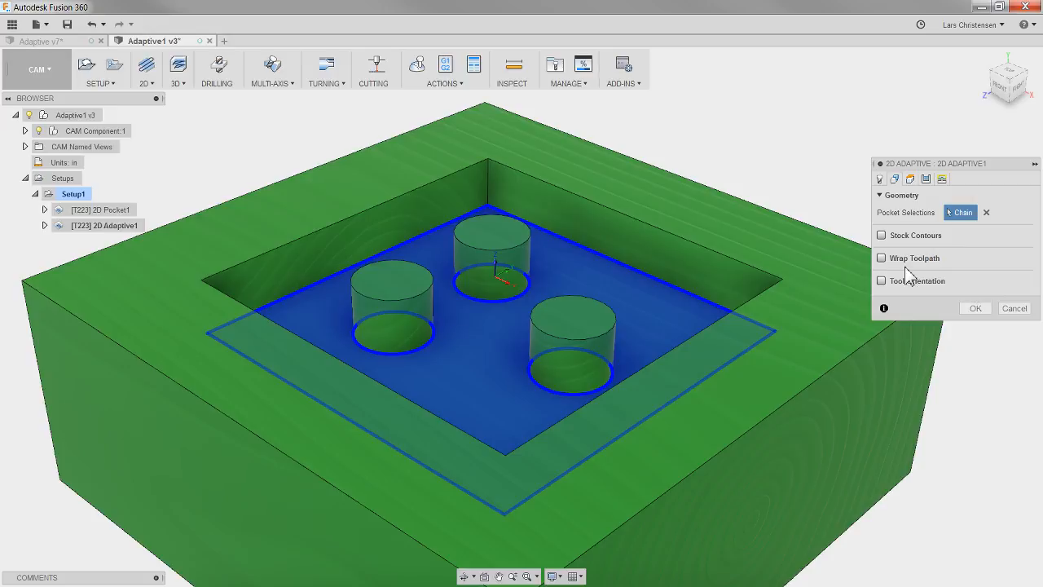
Set the adaptive operation's optimal load to 0.1 in and generate its toolpath
{"action": "left_click", "coordinate": [926, 179]}
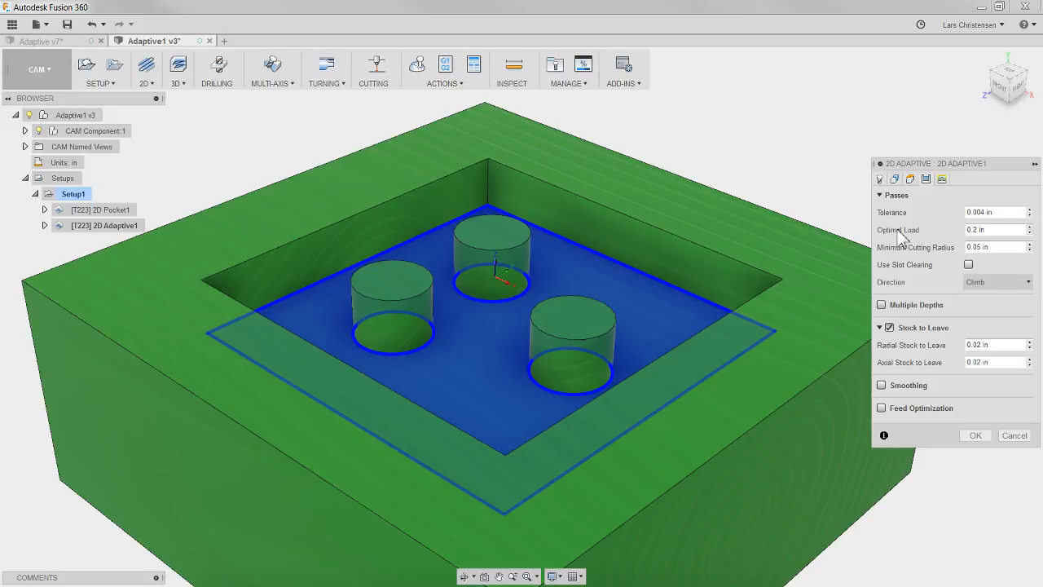
{"action": "left_click", "coordinate": [966, 231]}
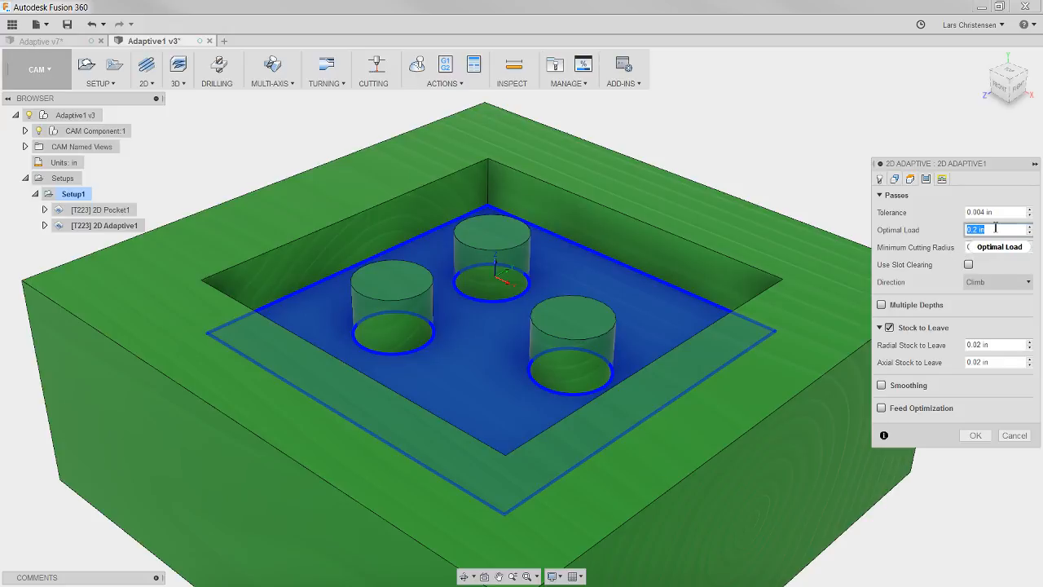
{"action": "mouse_move", "coordinate": [995, 227]}
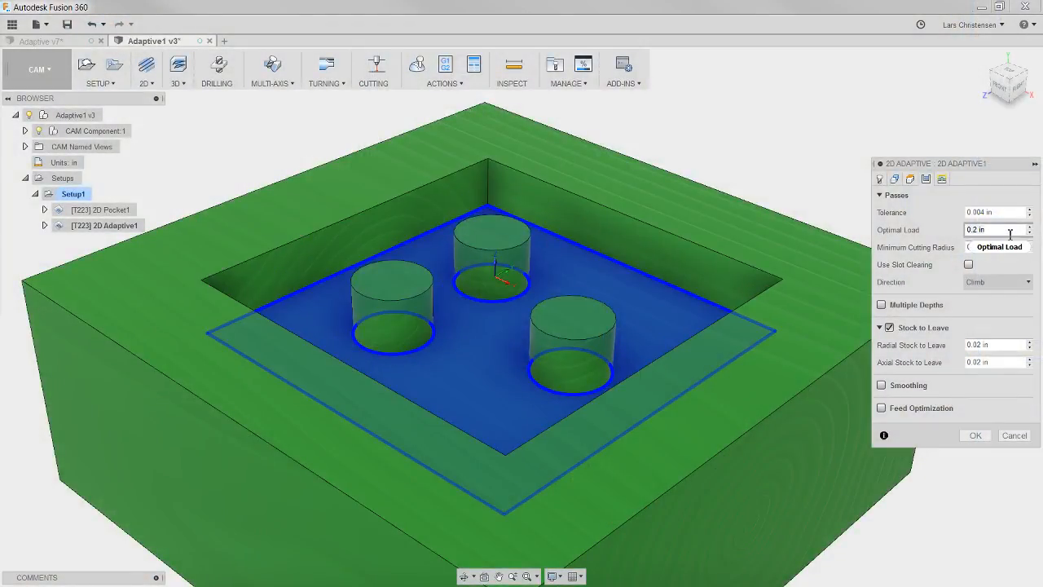
{"action": "left_click", "coordinate": [978, 230]}
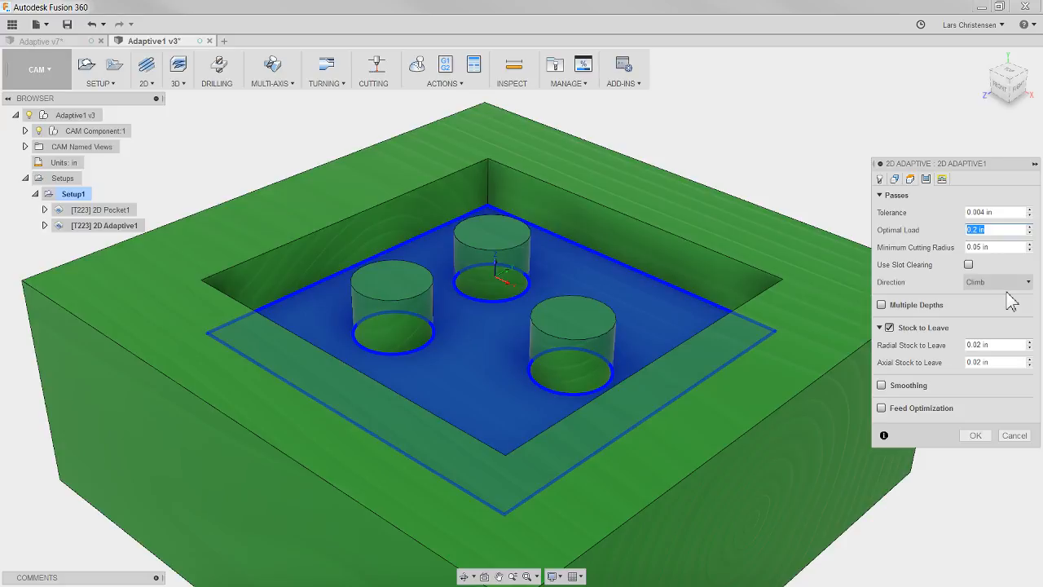
{"action": "key", "text": "BackSpace"}
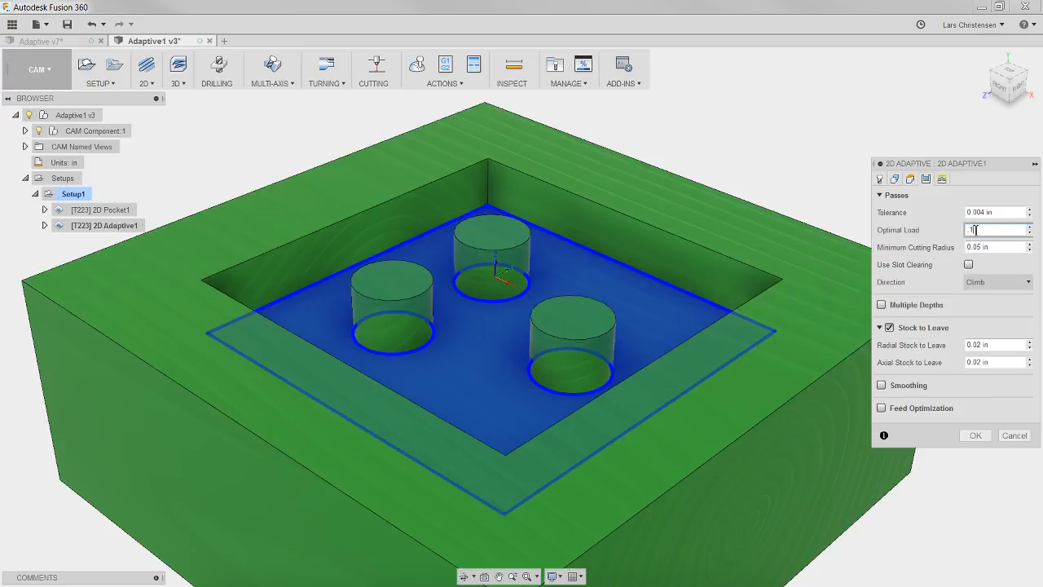
{"action": "left_click", "coordinate": [975, 436]}
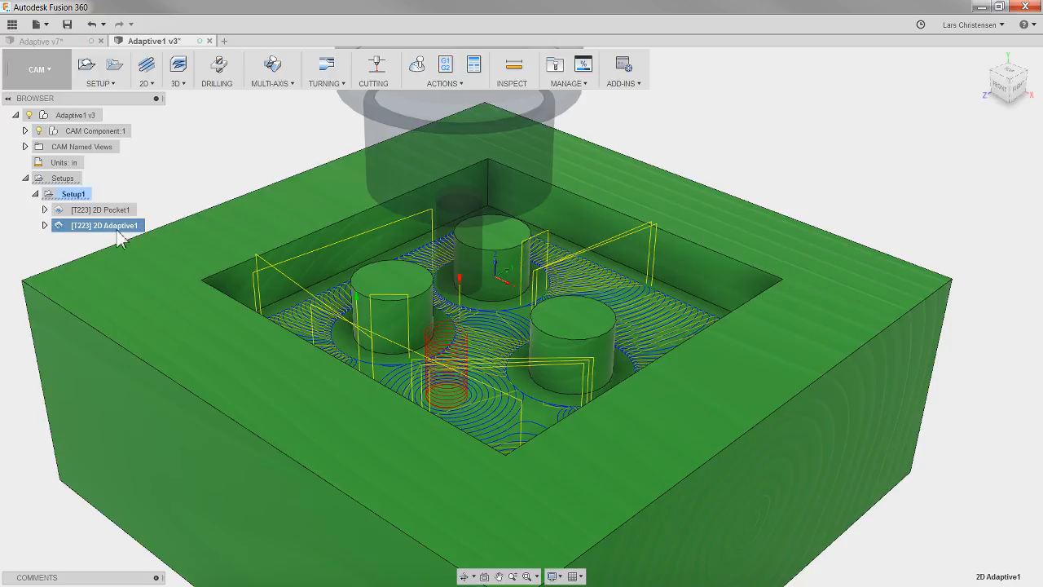
Compare the square pocket's 2D Pocket toolpath with its 2D Adaptive toolpath, examining the adaptive helical entry and the passes around the posts
{"action": "left_click", "coordinate": [97, 210]}
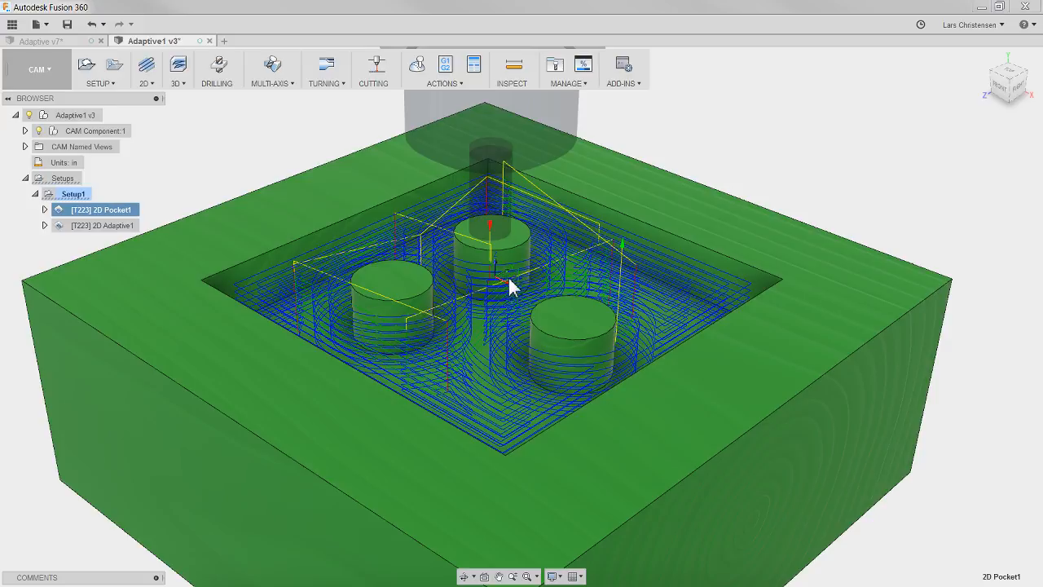
{"action": "left_click", "coordinate": [96, 230]}
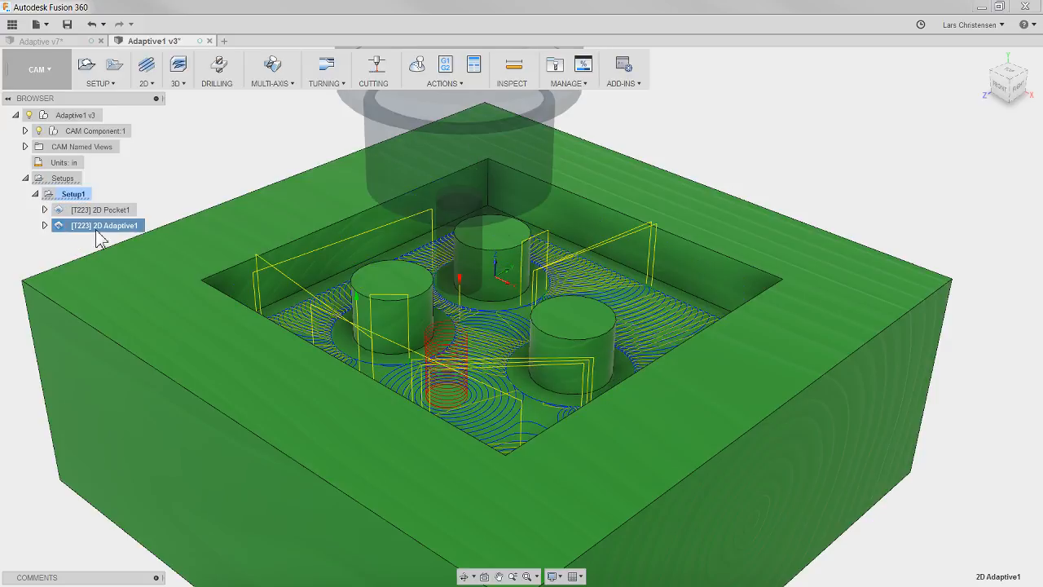
{"action": "mouse_move", "coordinate": [469, 396]}
{"action": "middle_mouse_down", "text": "shift"}
{"action": "mouse_move", "coordinate": [465, 411]}
{"action": "mouse_move", "coordinate": [473, 382]}
{"action": "middle_mouse_up", "text": "shift"}
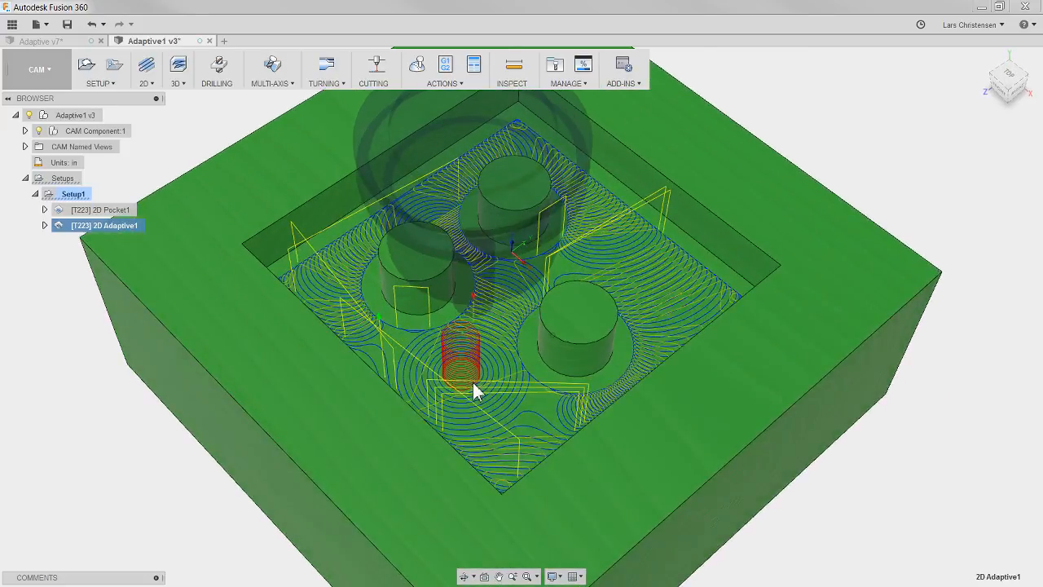
{"action": "scroll", "coordinate": [474, 384], "scroll_direction": "up", "scroll_amount": 2}
{"action": "scroll", "coordinate": [480, 389], "scroll_direction": "up", "scroll_amount": 2}
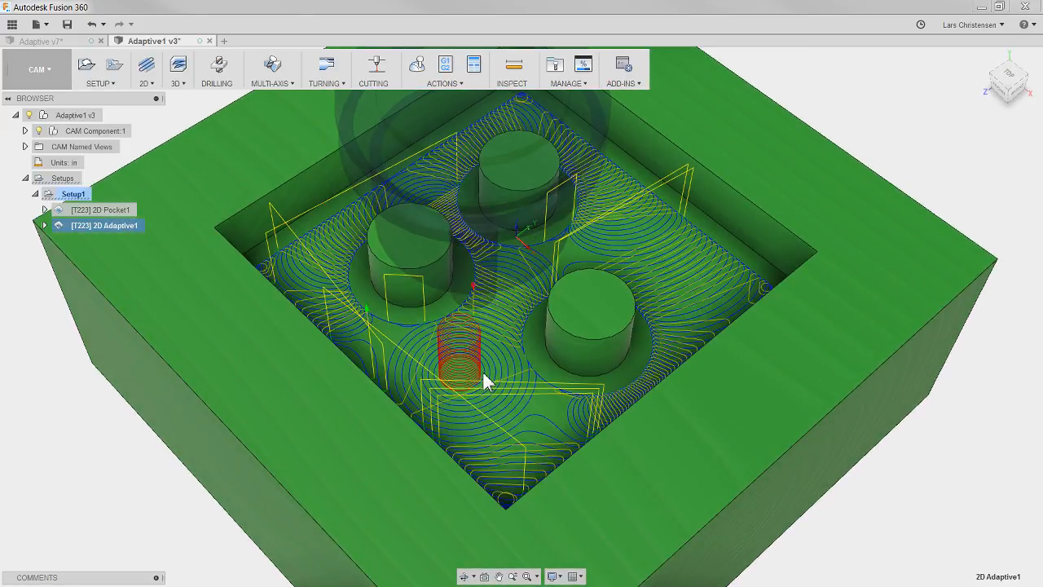
{"action": "middle_click_drag", "start_coordinate": [444, 360], "coordinate": [420, 347], "text": "shift"}
{"action": "scroll", "coordinate": [421, 347], "scroll_direction": "down", "scroll_amount": 1}
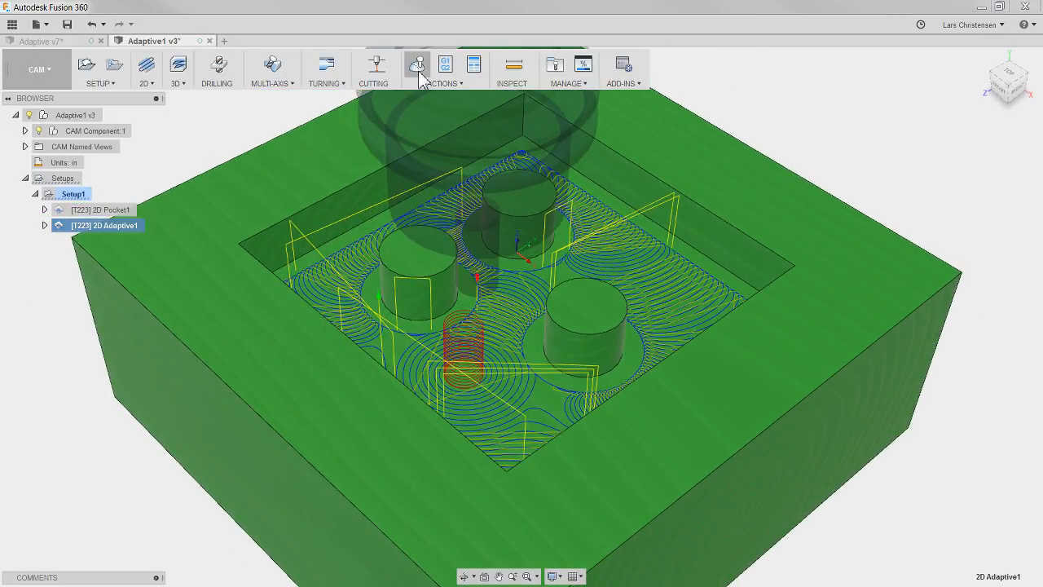
Simulate the 2D Adaptive toolpath at an increased playback speed, and close the simulation
{"action": "left_click", "coordinate": [419, 72]}
{"action": "left_click", "coordinate": [521, 536]}
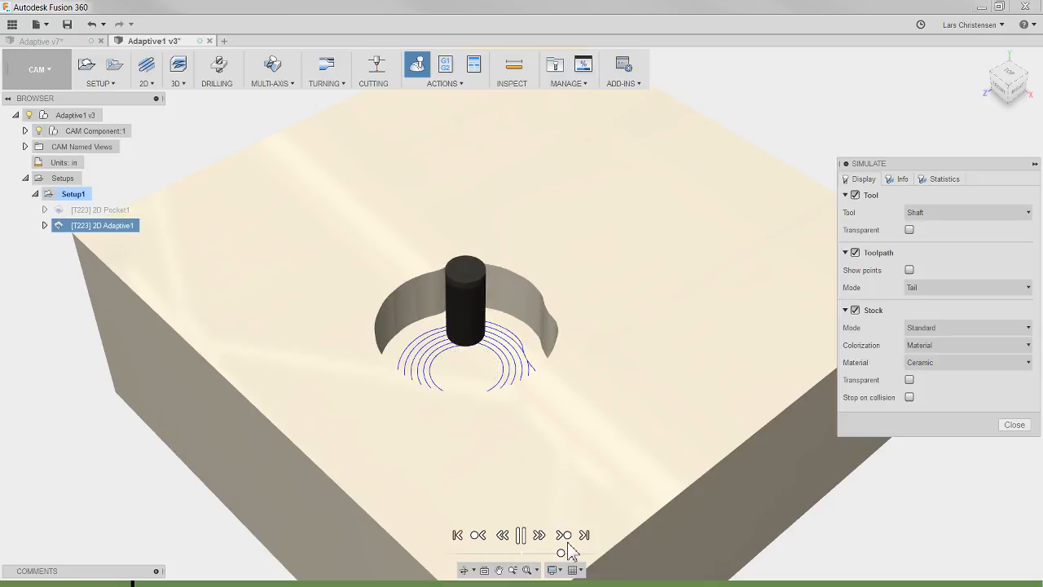
{"action": "left_click_drag", "start_coordinate": [560, 554], "coordinate": [580, 554]}
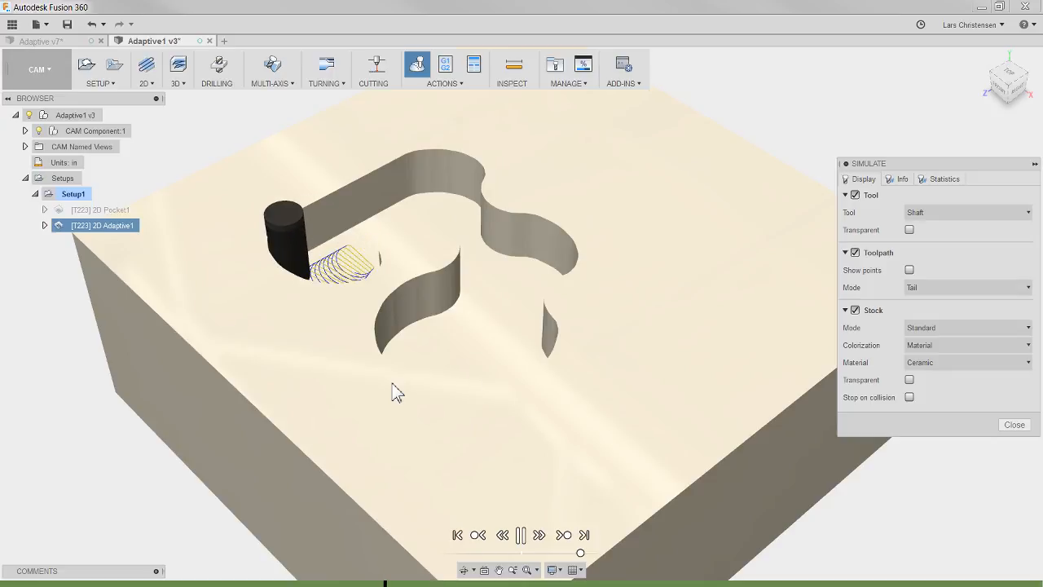
{"action": "left_click", "coordinate": [1012, 425]}
Alternate between the 2D Pocket and 2D Adaptive toolpaths to compare their depth levels and cutting patterns around the three posts
{"action": "left_click", "coordinate": [106, 210]}
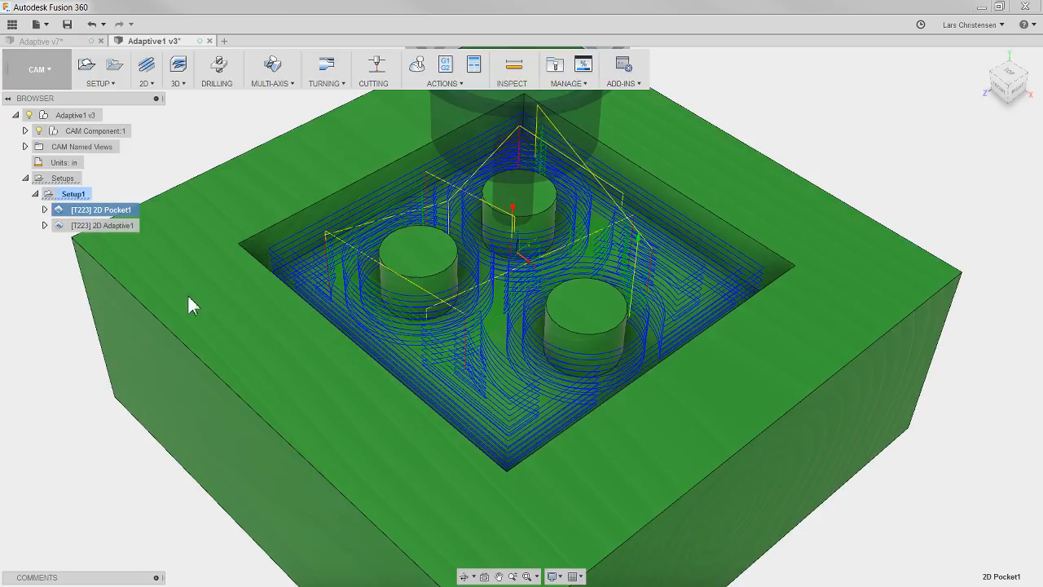
{"action": "scroll", "coordinate": [330, 334], "scroll_direction": "down", "scroll_amount": 5}
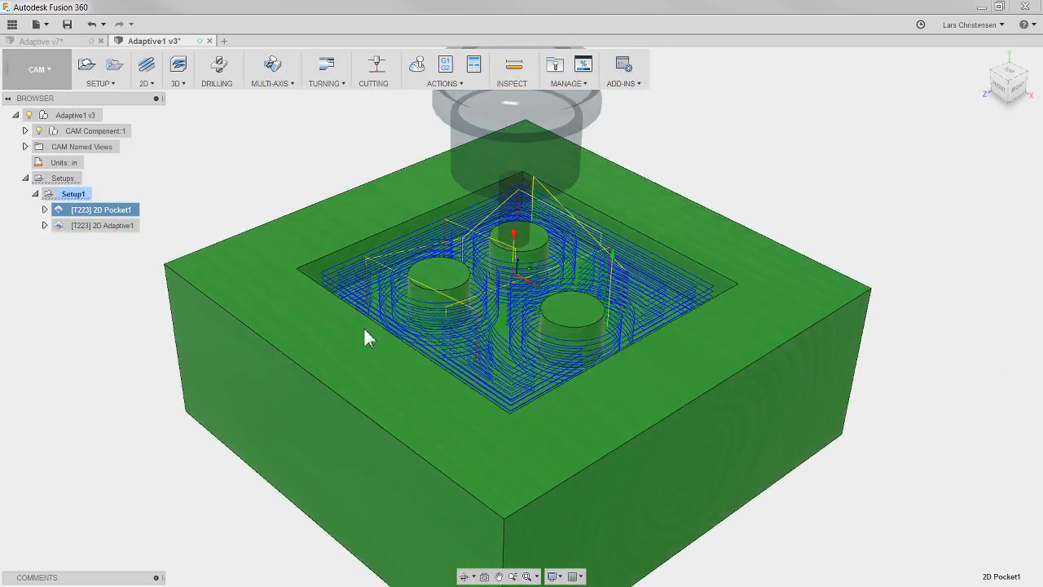
{"action": "middle_click_drag", "start_coordinate": [726, 226], "coordinate": [733, 224], "text": "shift"}
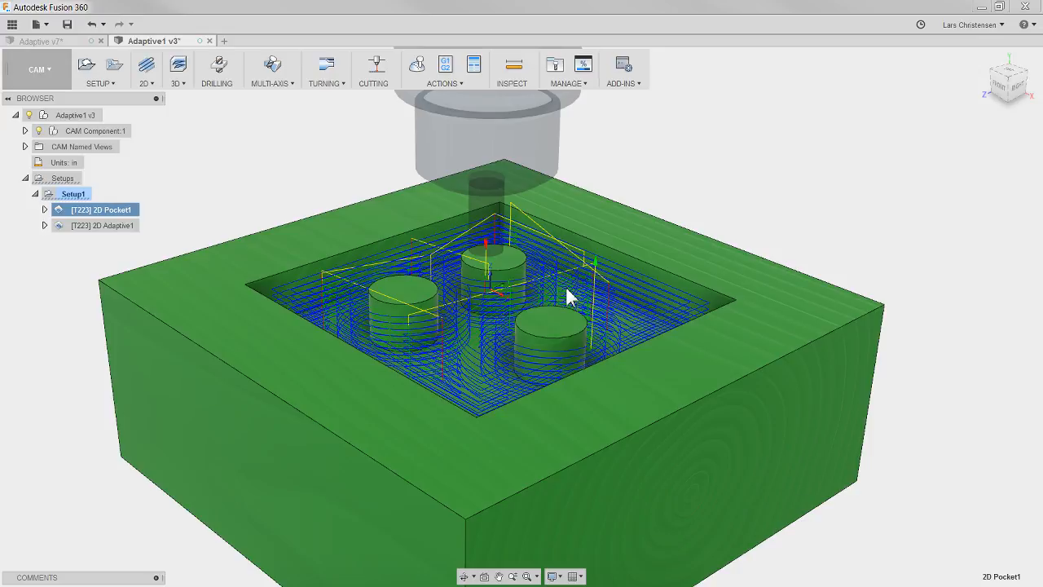
{"action": "left_click", "coordinate": [121, 228]}
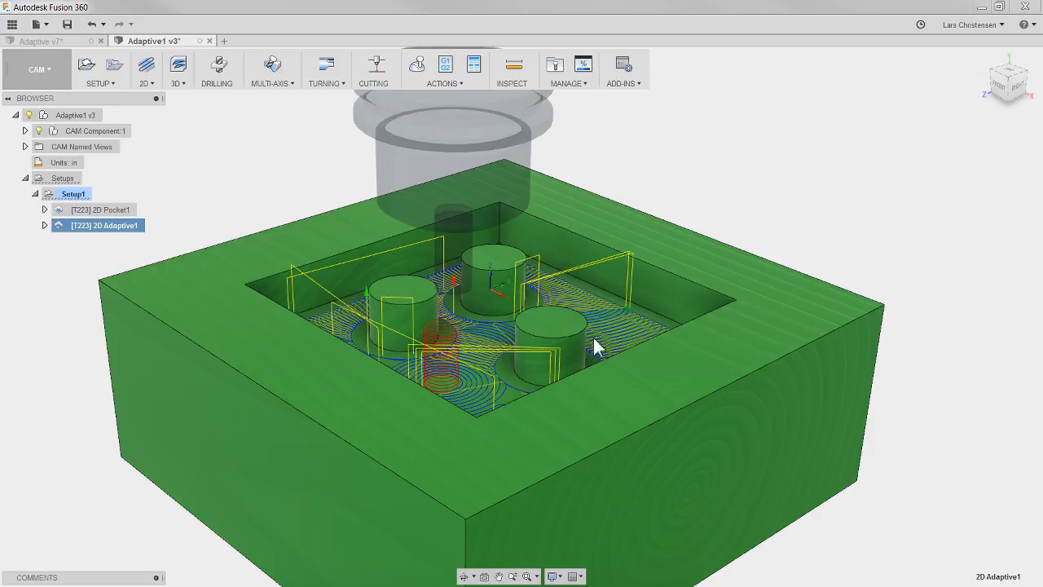
{"action": "left_click", "coordinate": [105, 209]}
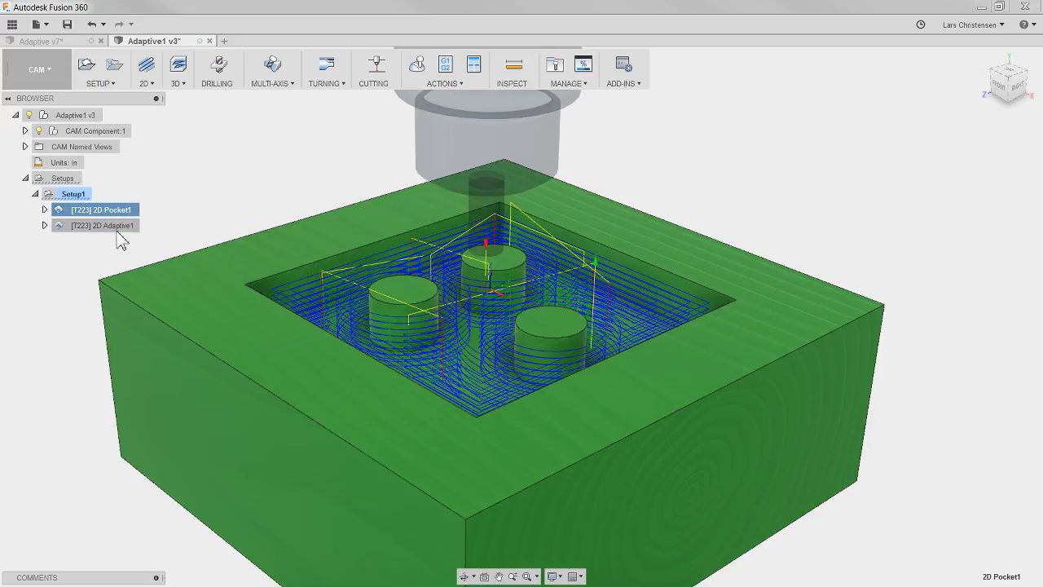
{"action": "left_click", "coordinate": [117, 229]}
{"action": "left_click", "coordinate": [106, 210]}
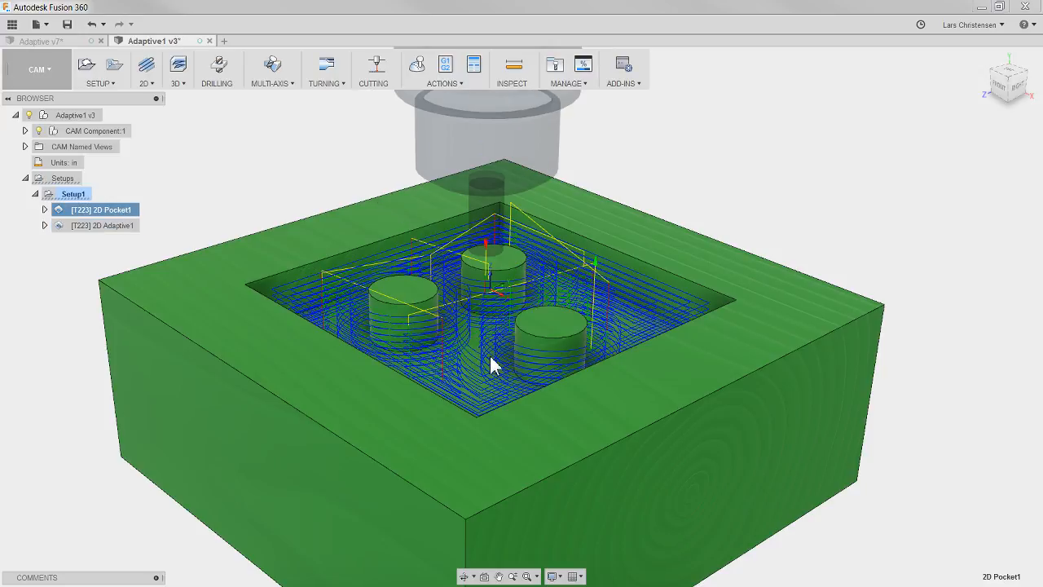
{"action": "left_click", "coordinate": [106, 226]}
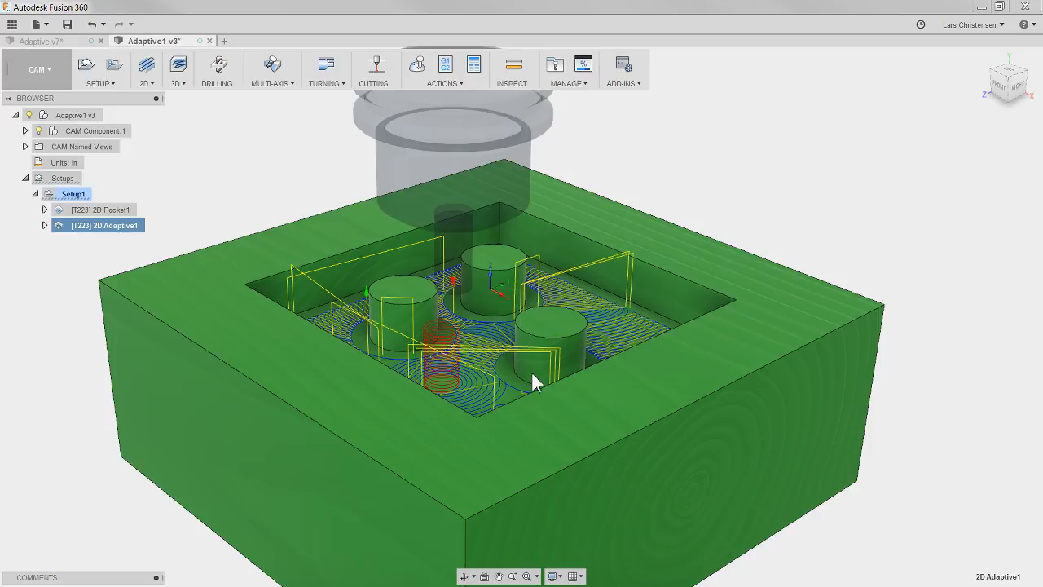
Calculate the machining time of the square pocket's 2D Pocket operation, and close the results
{"action": "left_click", "coordinate": [120, 212]}
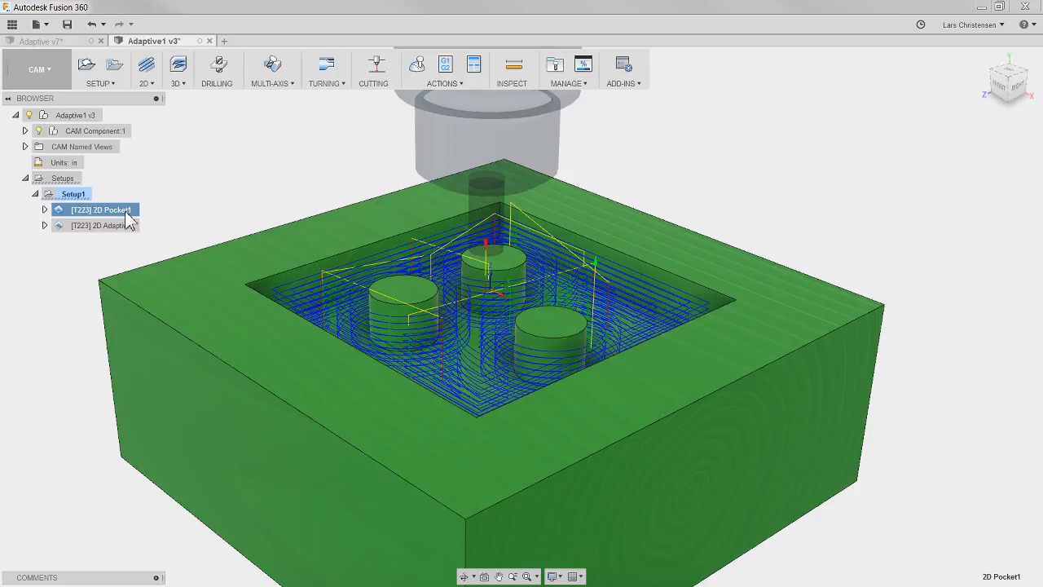
{"action": "right_click", "coordinate": [127, 212]}
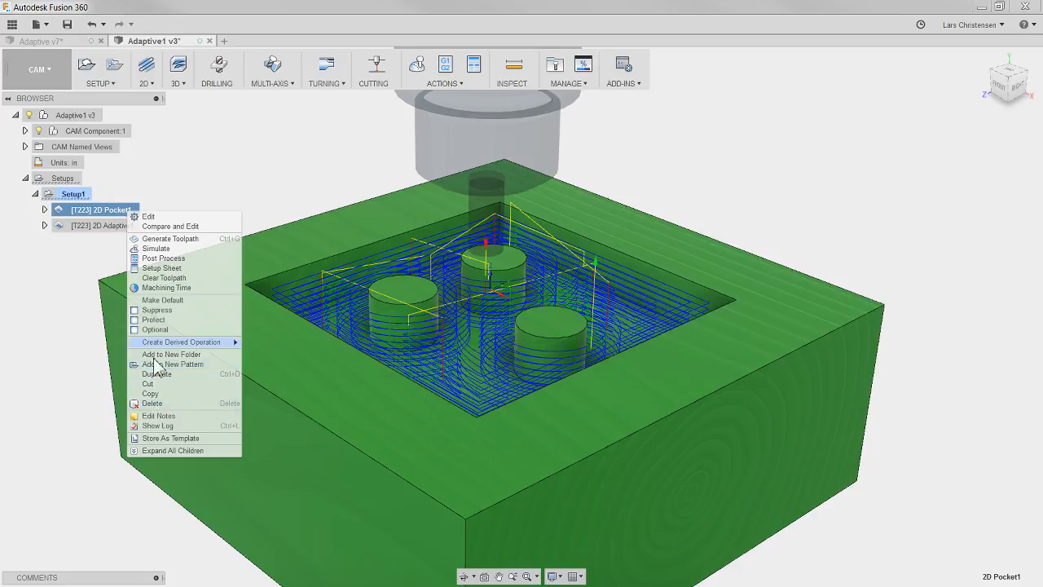
{"action": "left_click", "coordinate": [163, 287]}
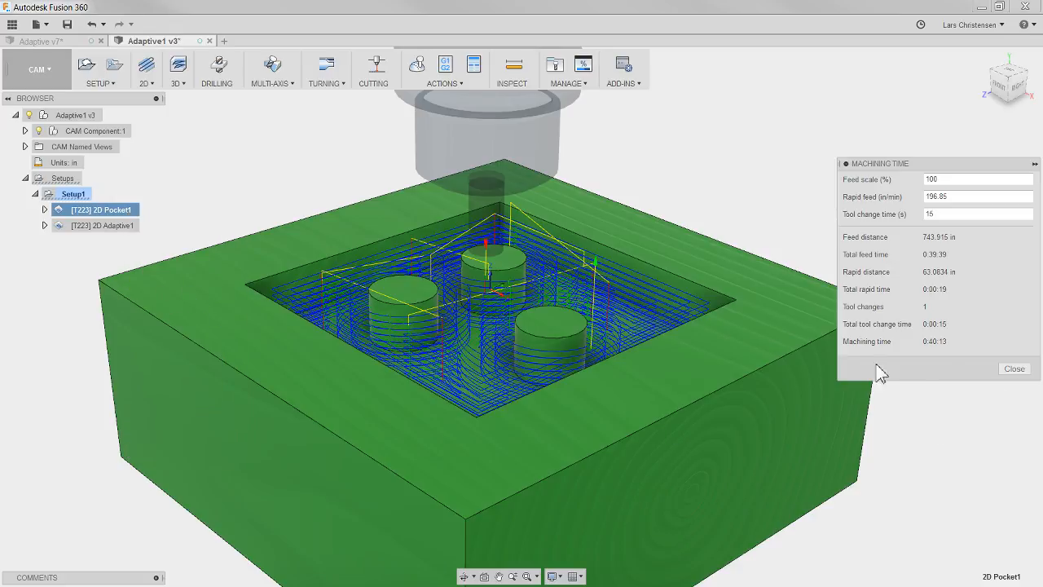
{"action": "left_click", "coordinate": [1014, 368]}
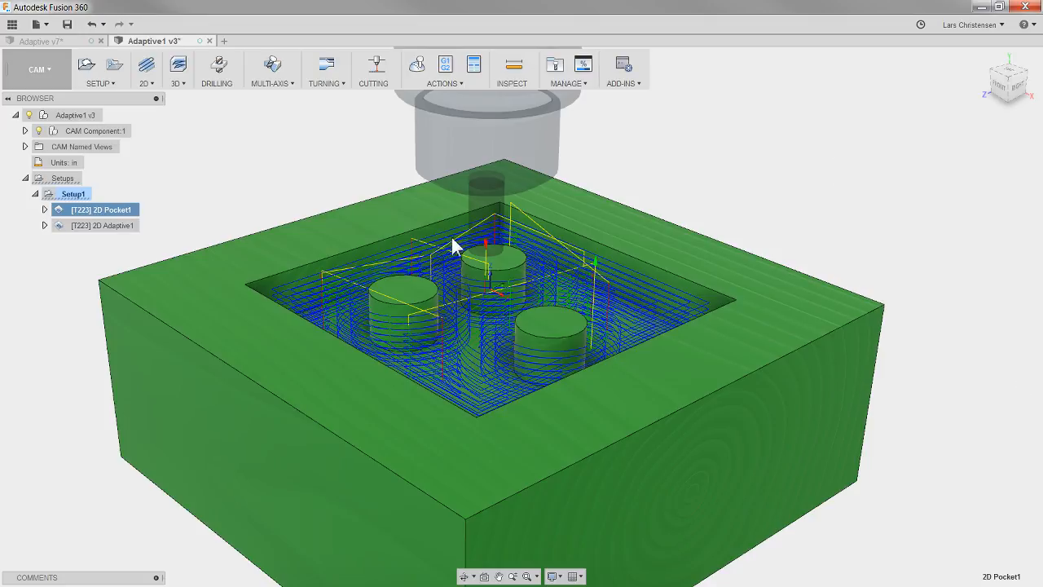
Calculate the machining time of the square pocket's 2D Adaptive operation, and close the results
{"action": "left_click", "coordinate": [104, 226]}
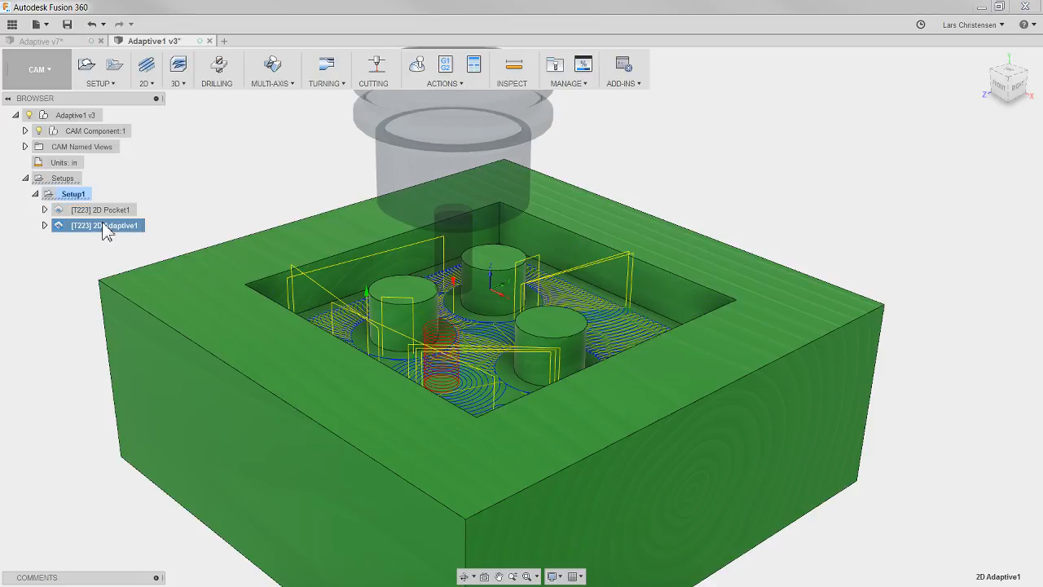
{"action": "right_click", "coordinate": [107, 226]}
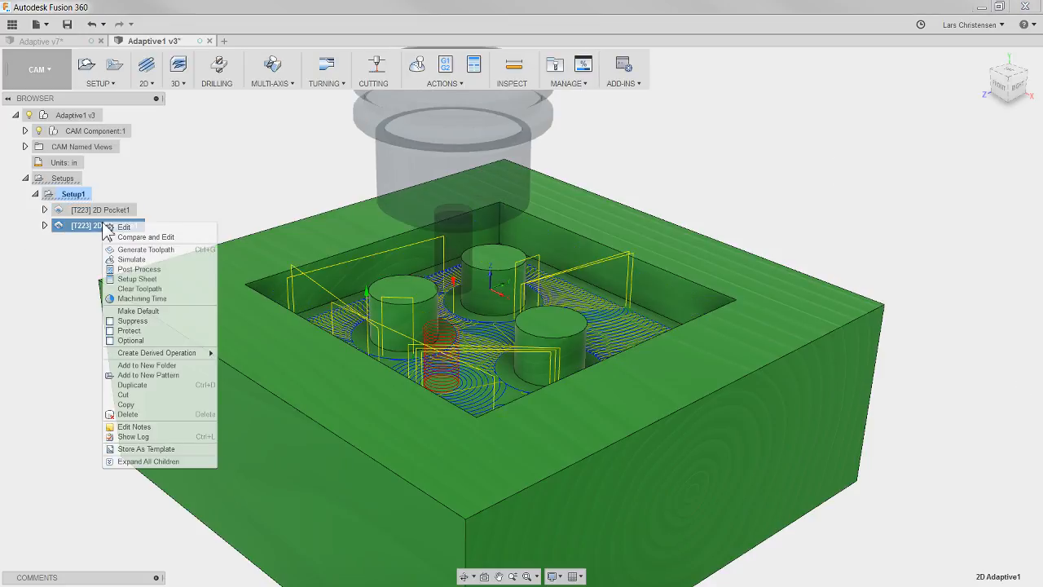
{"action": "left_click", "coordinate": [135, 299]}
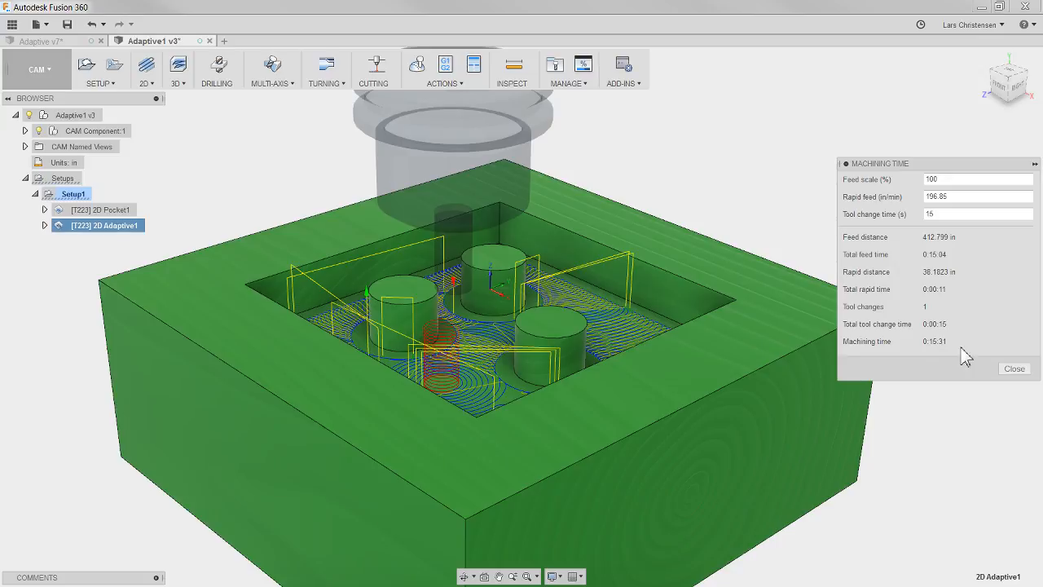
{"action": "left_click", "coordinate": [1014, 369]}
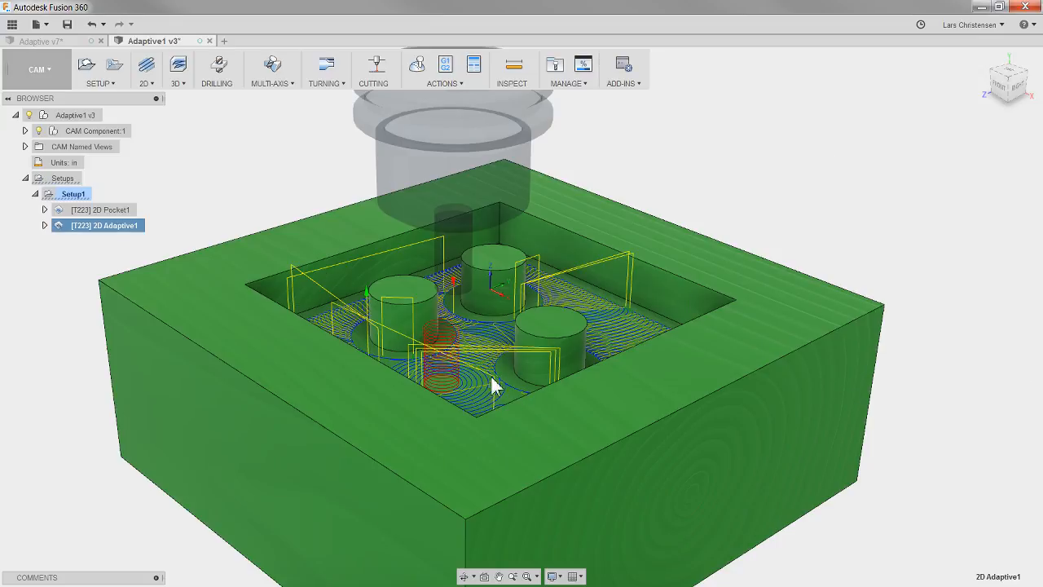
Open the 2D Adaptive operation's settings and review its ramp spindle speed, feed per tooth and optimal load
{"action": "scroll", "coordinate": [453, 344], "scroll_direction": "up", "scroll_amount": 2}
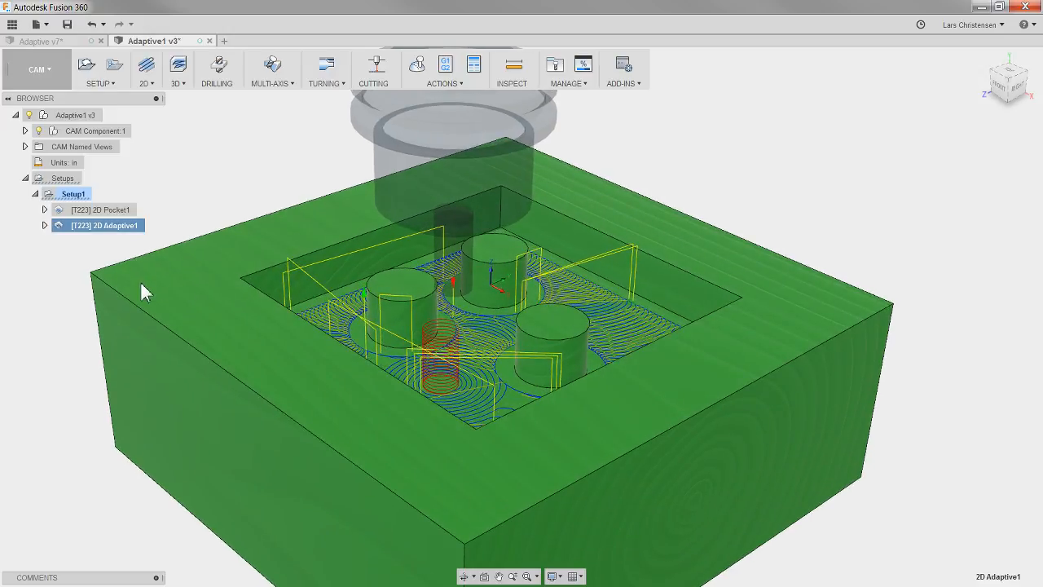
{"action": "right_click", "coordinate": [107, 225]}
{"action": "left_click", "coordinate": [131, 228]}
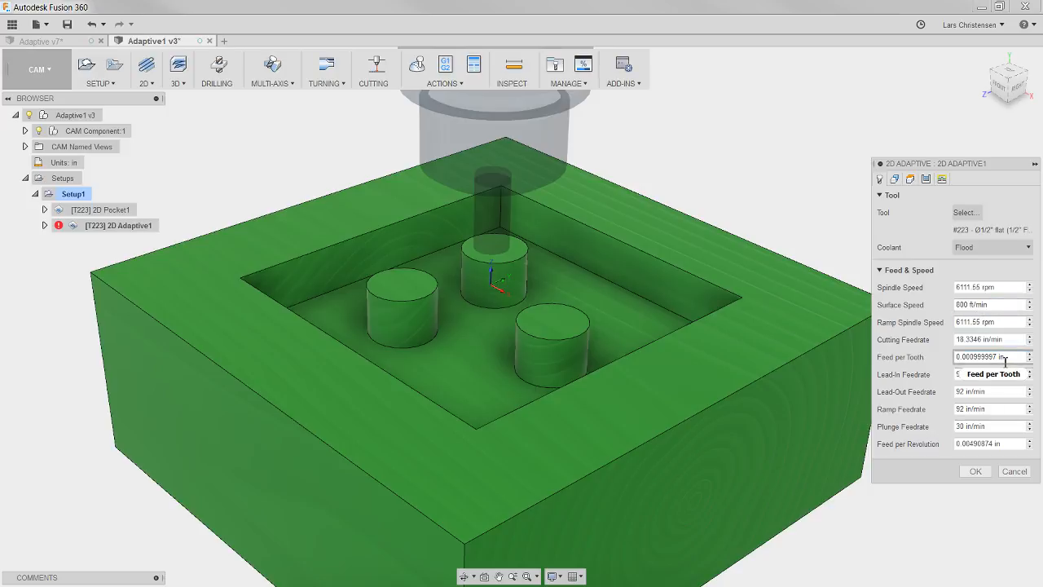
{"action": "left_click_drag", "start_coordinate": [1007, 358], "coordinate": [974, 360]}
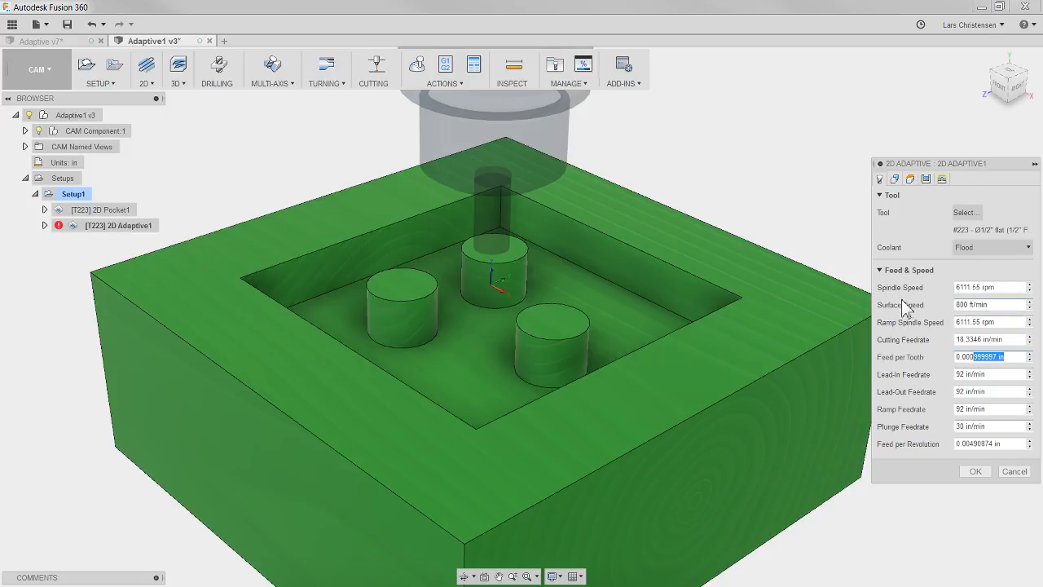
{"action": "left_click_drag", "start_coordinate": [1025, 323], "coordinate": [946, 323]}
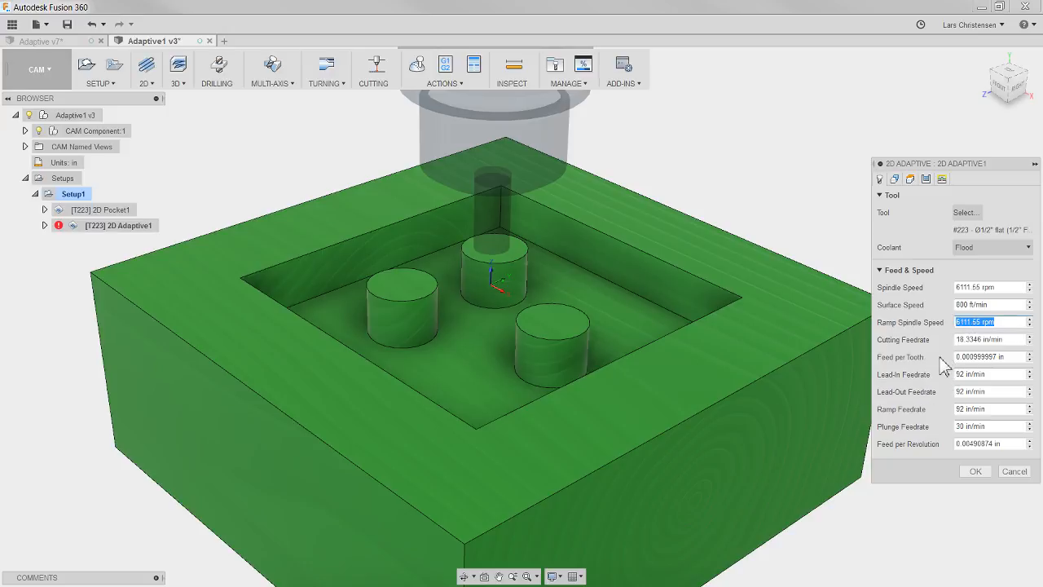
{"action": "left_click", "coordinate": [1013, 356]}
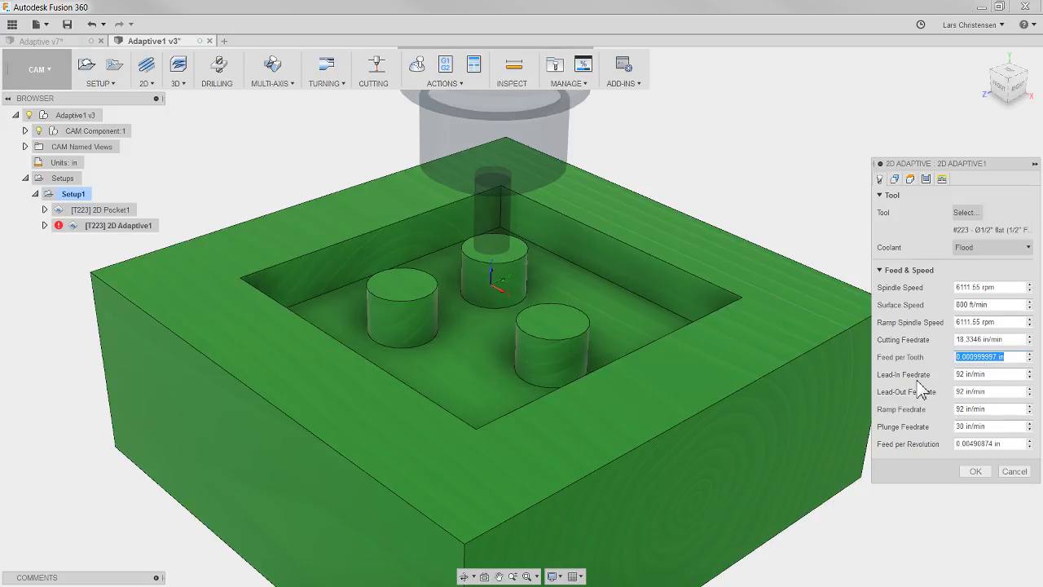
{"action": "left_click", "coordinate": [926, 179]}
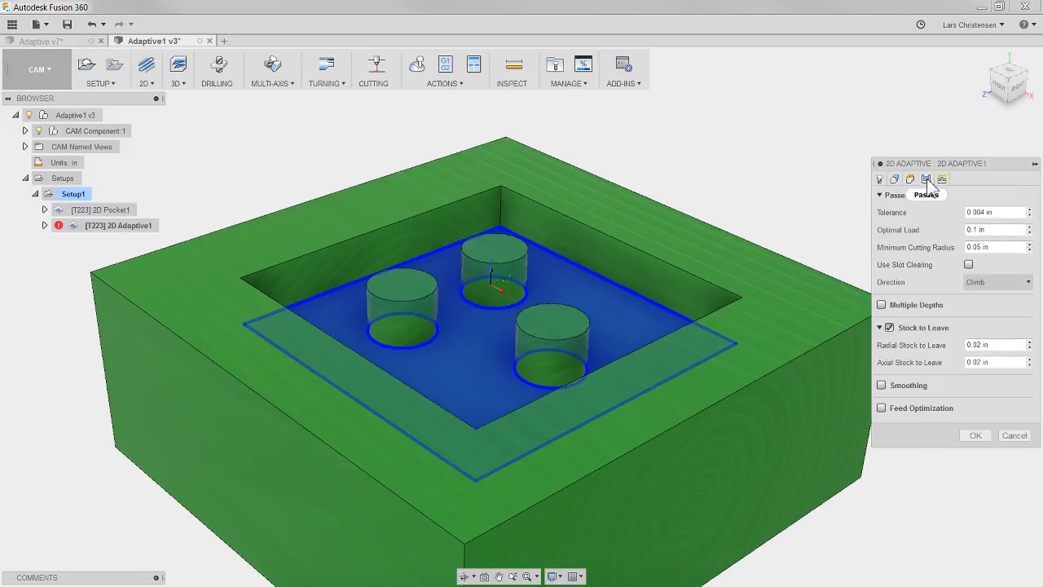
{"action": "left_click", "coordinate": [982, 229]}
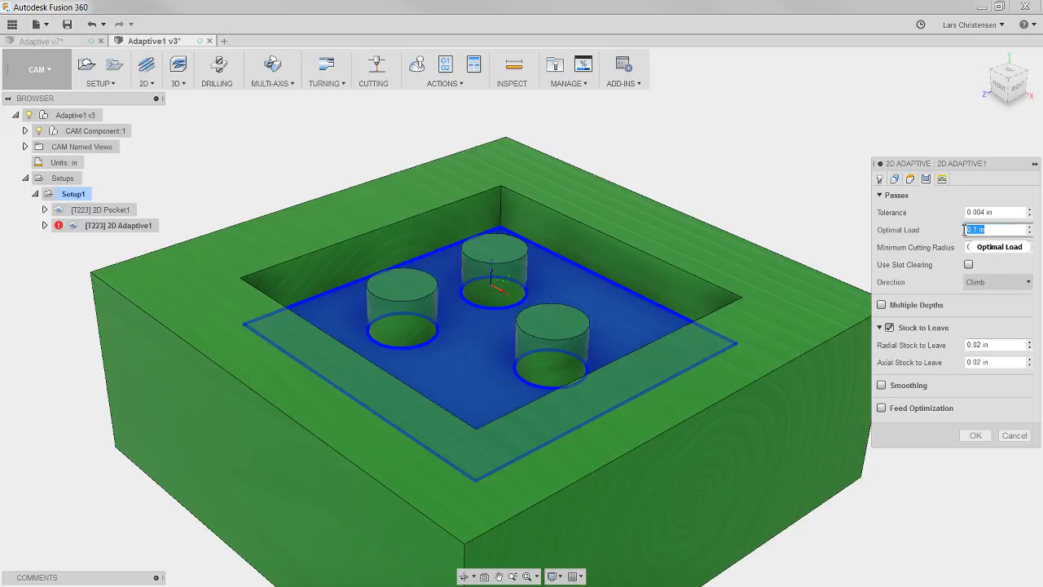
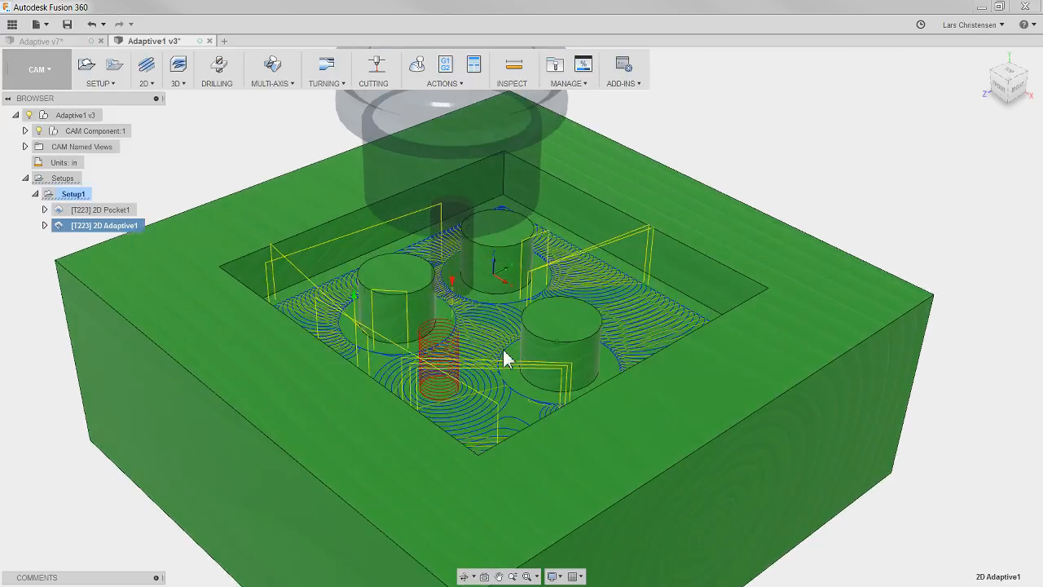
Examine the 2D Adaptive toolpath's retract moves around the posts, and open the operation's linking settings
{"action": "scroll", "coordinate": [560, 255], "scroll_direction": "up", "scroll_amount": 2}
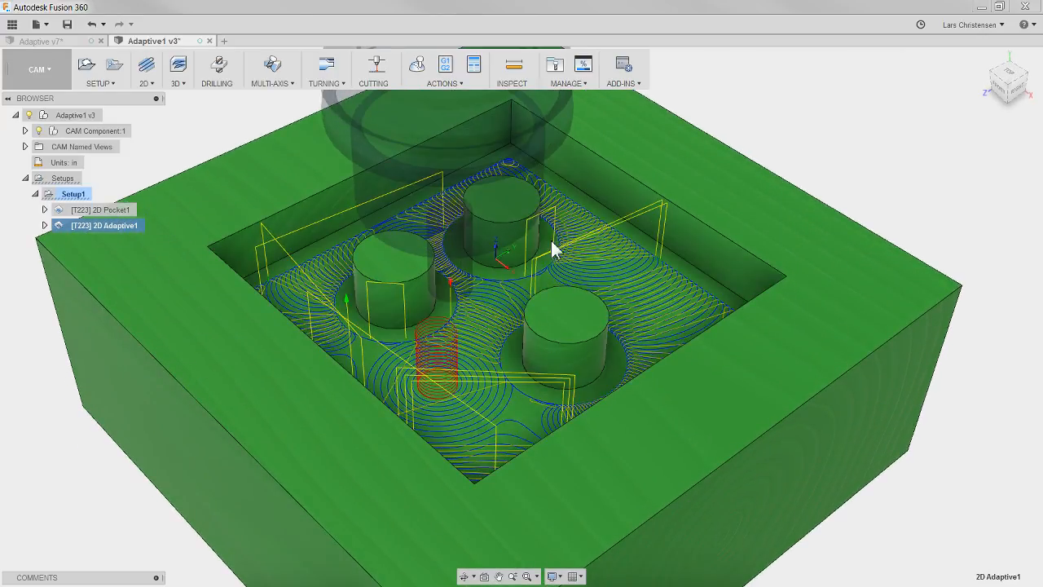
{"action": "middle_click_drag", "start_coordinate": [552, 242], "coordinate": [426, 269], "text": "shift"}
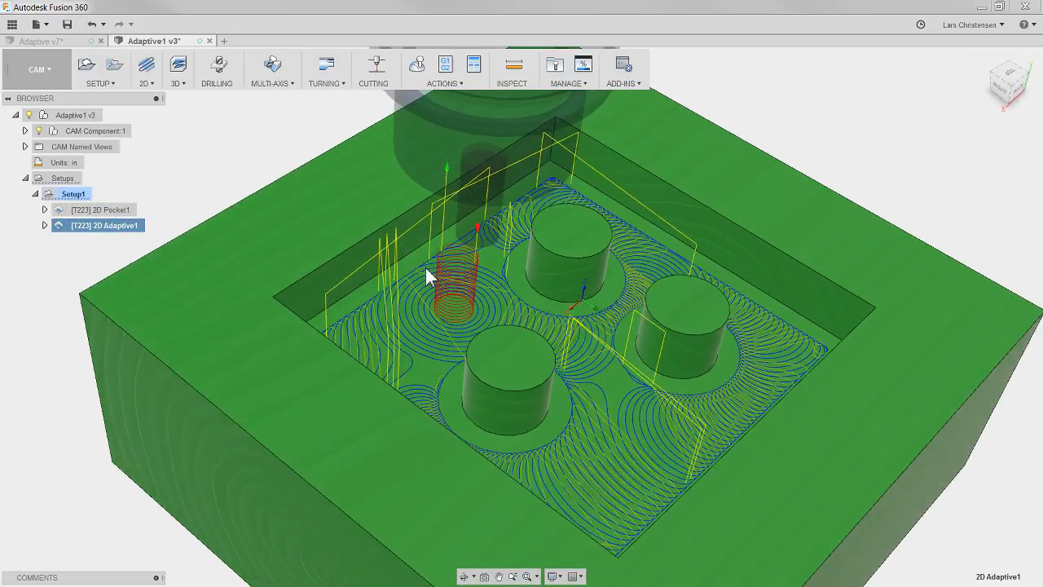
{"action": "scroll", "coordinate": [444, 277], "scroll_direction": "down", "scroll_amount": 5}
{"action": "scroll", "coordinate": [673, 249], "scroll_direction": "up", "scroll_amount": 1}
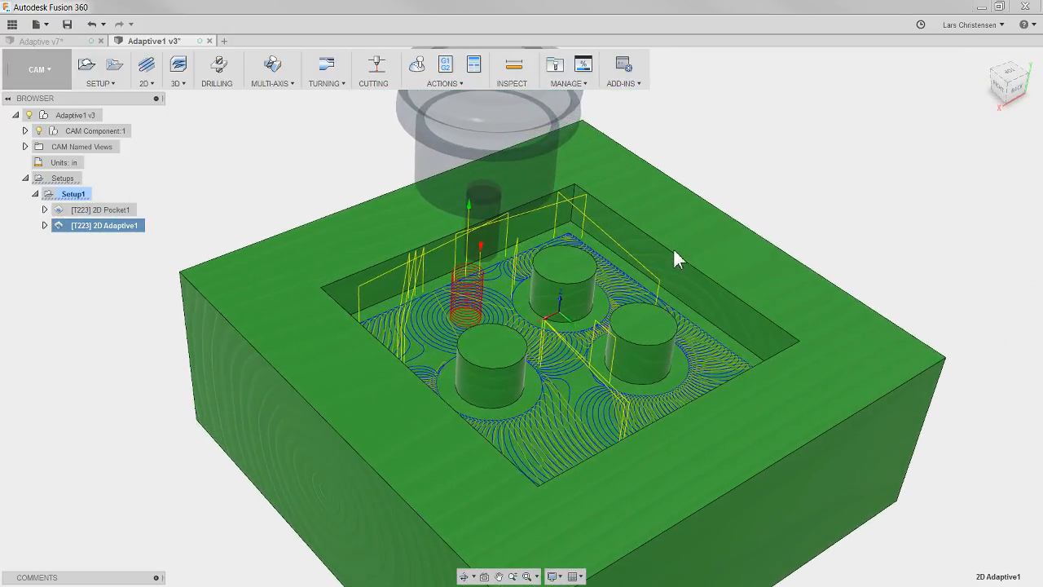
{"action": "middle_click_drag", "start_coordinate": [674, 249], "coordinate": [675, 249], "text": "shift"}
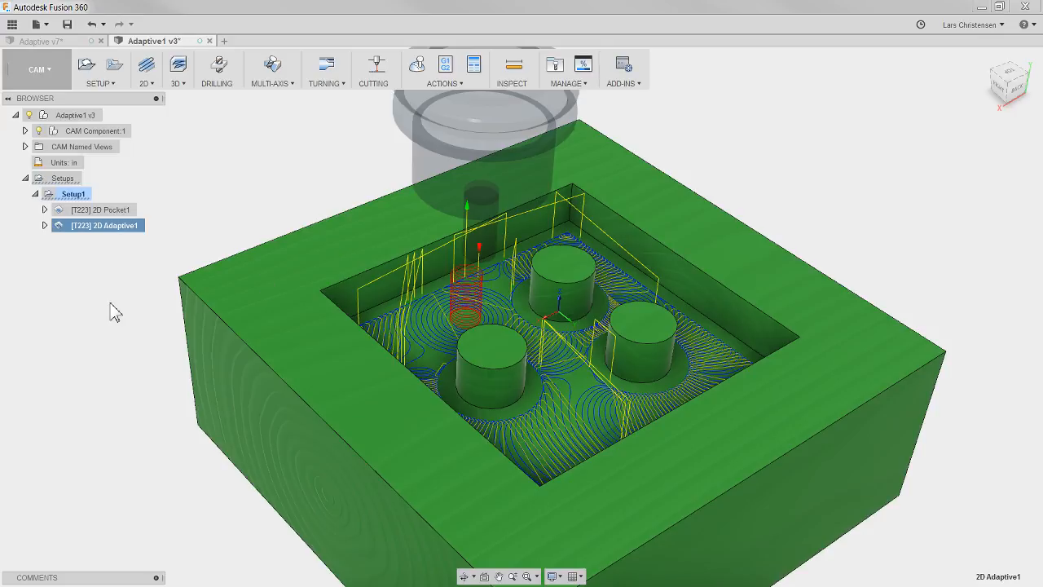
{"action": "right_click", "coordinate": [125, 228]}
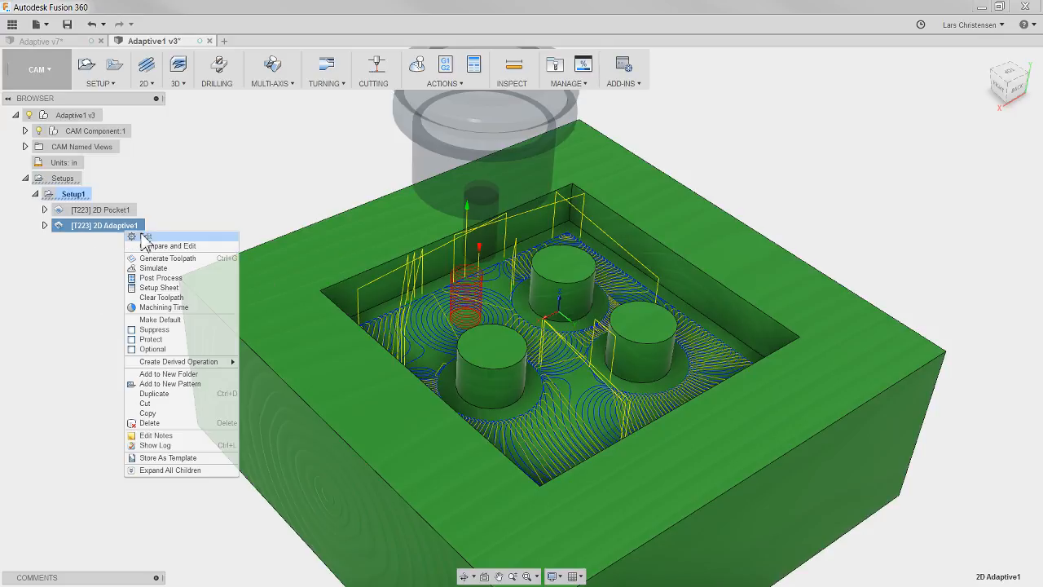
{"action": "left_click", "coordinate": [143, 236]}
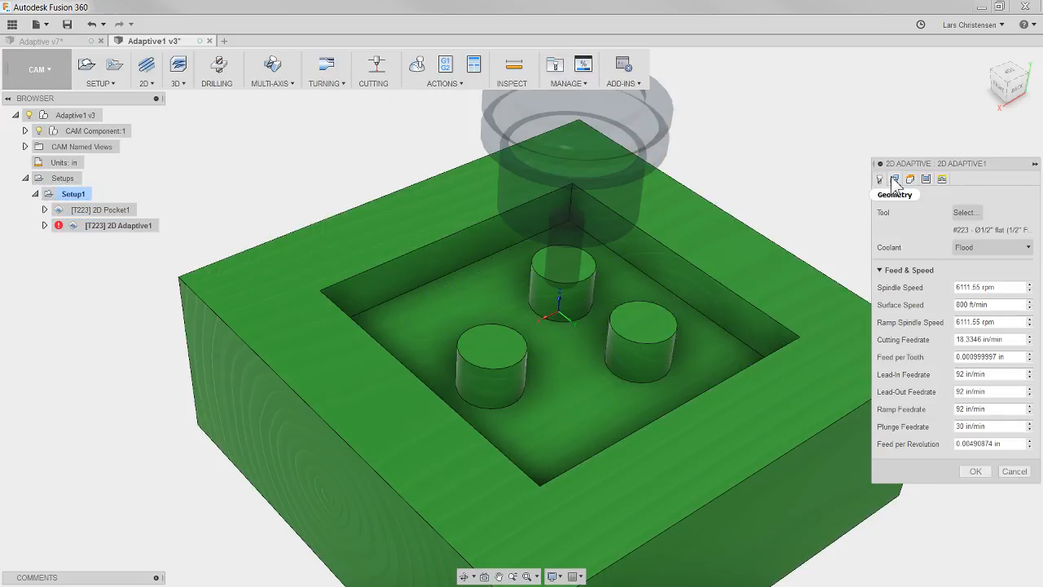
{"action": "left_click", "coordinate": [895, 179]}
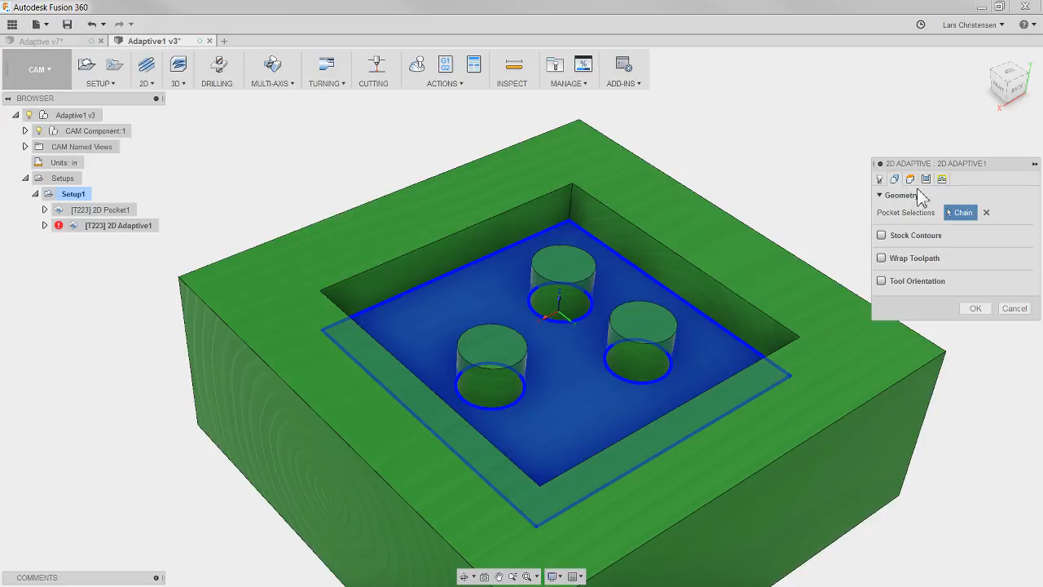
{"action": "left_click", "coordinate": [925, 180]}
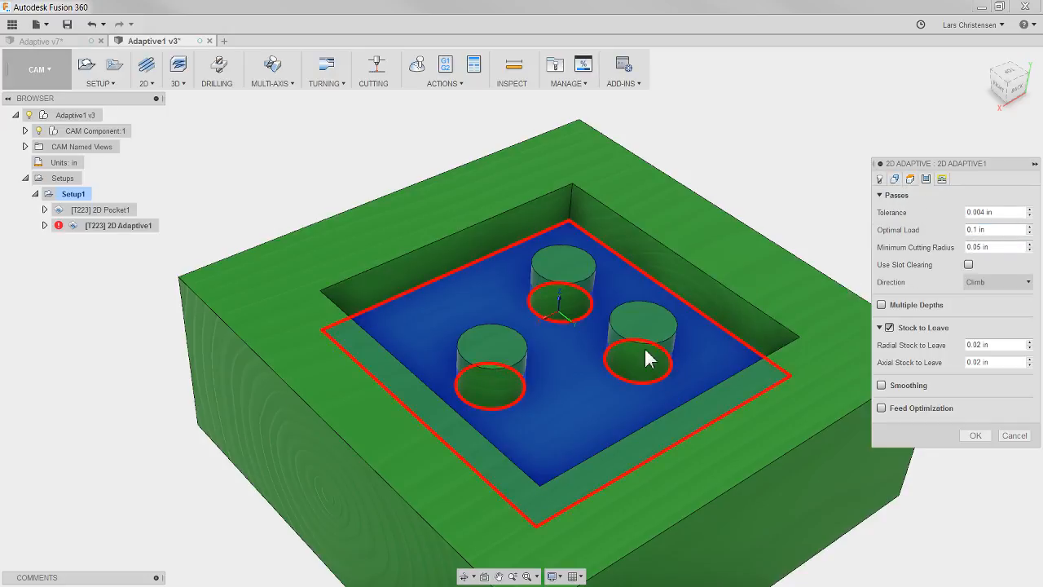
{"action": "left_click", "coordinate": [942, 180]}
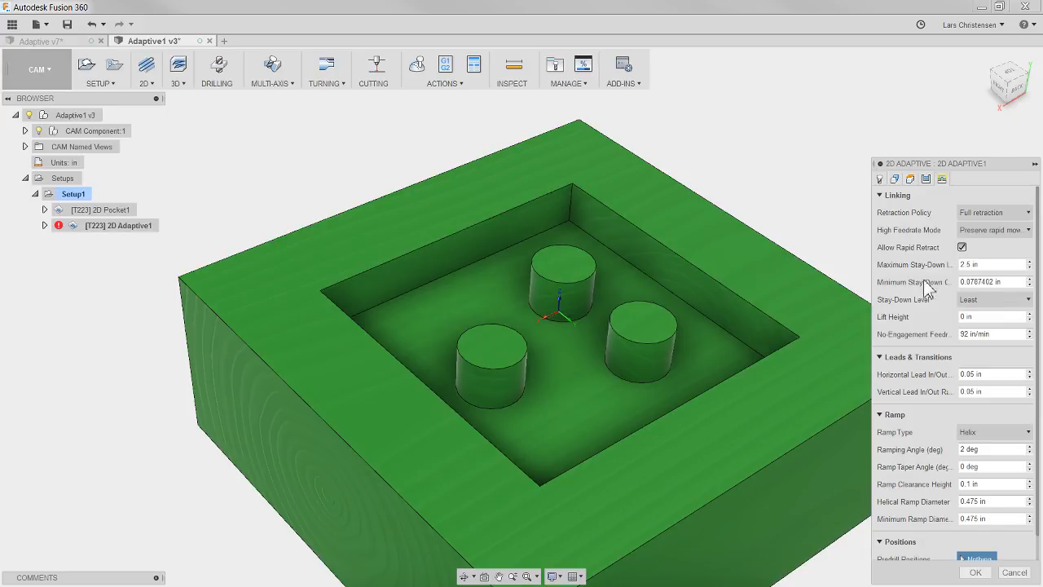
Review the 2D Adaptive operation's maximum stay-down distance and stay-down level options, and close its settings
{"action": "left_click", "coordinate": [970, 264]}
{"action": "double_click", "coordinate": [969, 264]}
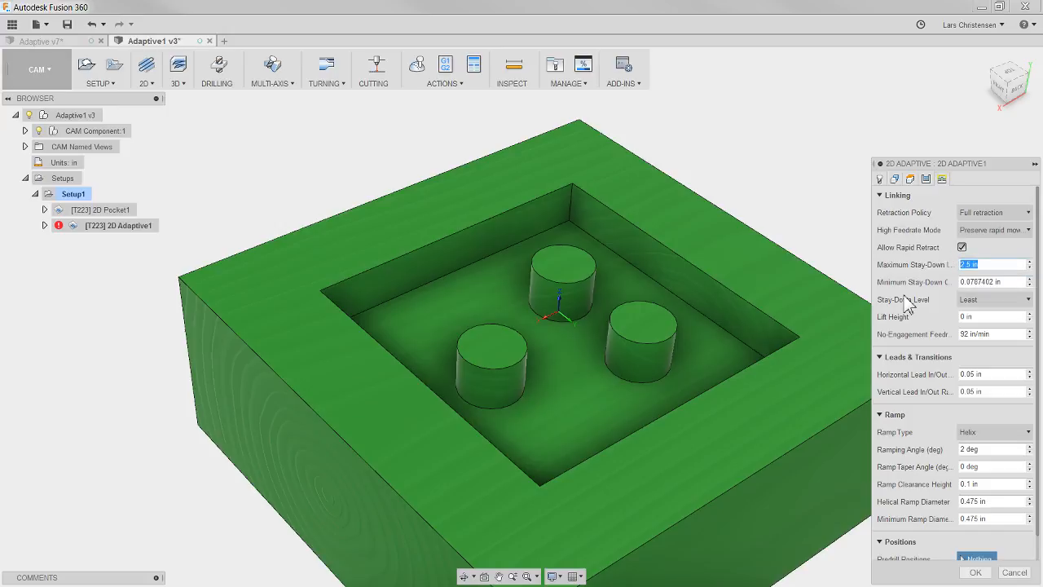
{"action": "left_click", "coordinate": [996, 299]}
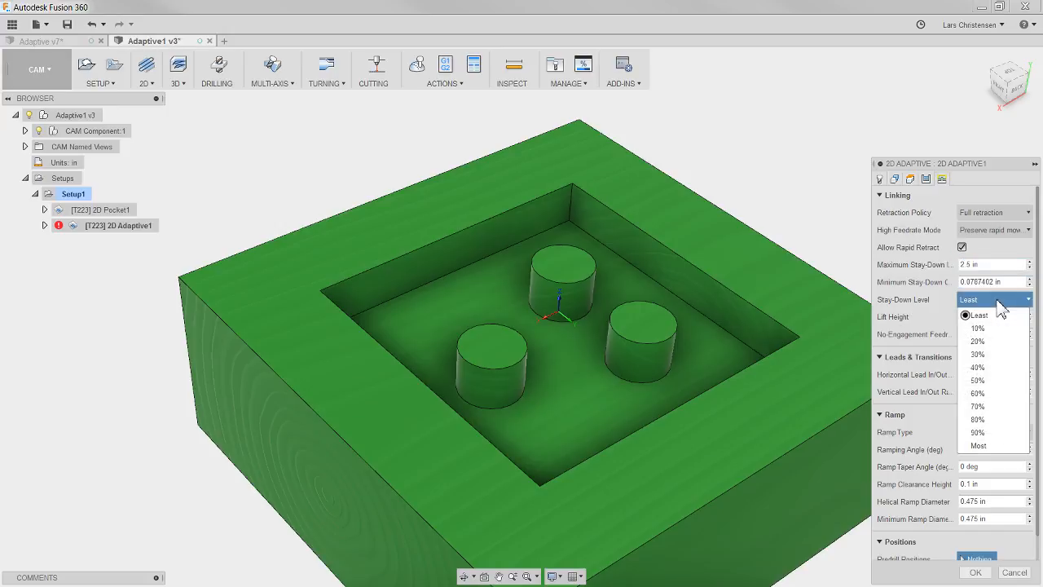
{"action": "left_click", "coordinate": [998, 300]}
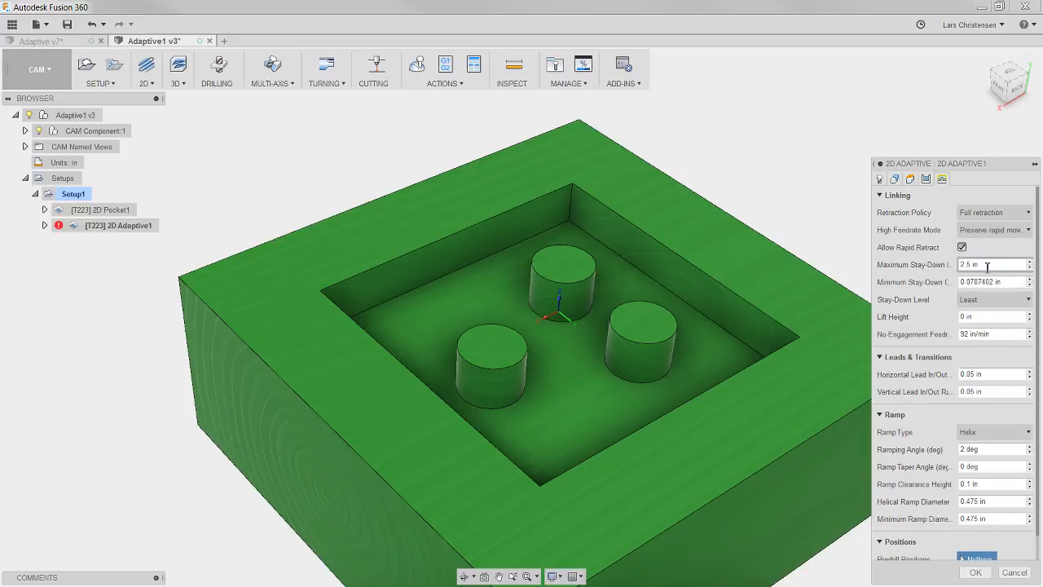
{"action": "mouse_move", "coordinate": [986, 263]}
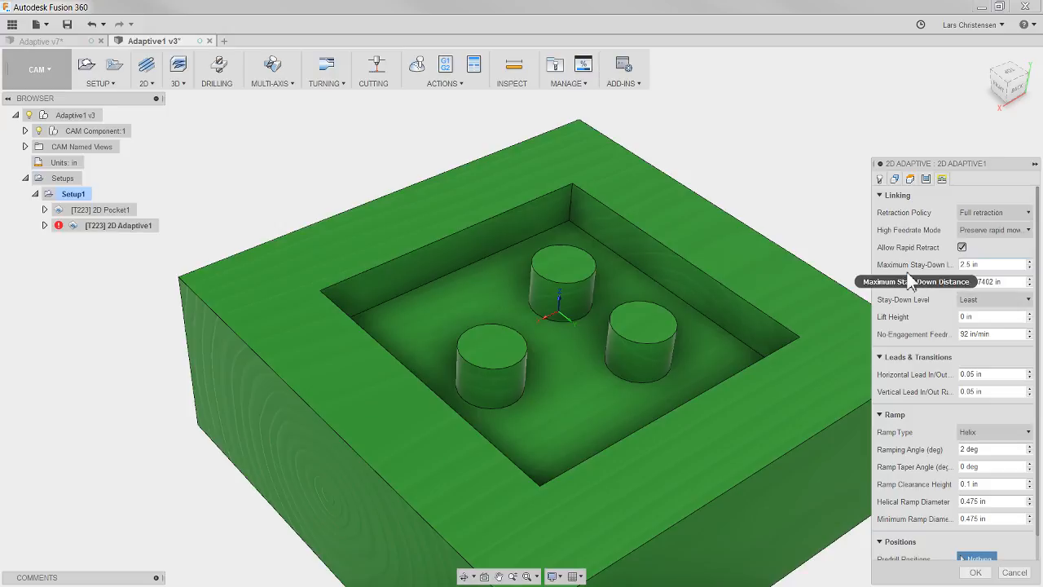
{"action": "left_click", "coordinate": [973, 264]}
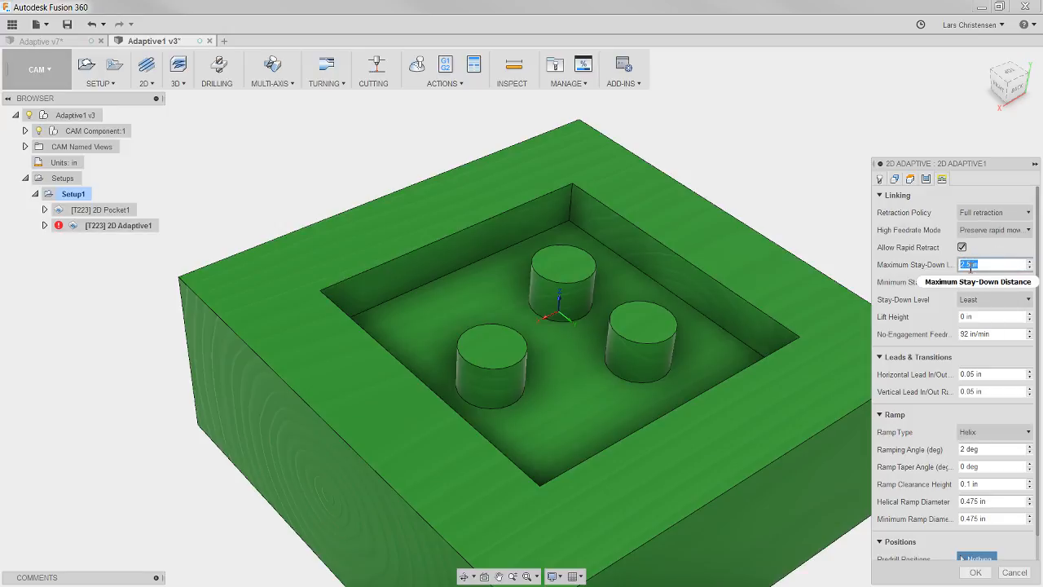
{"action": "mouse_move", "coordinate": [970, 266]}
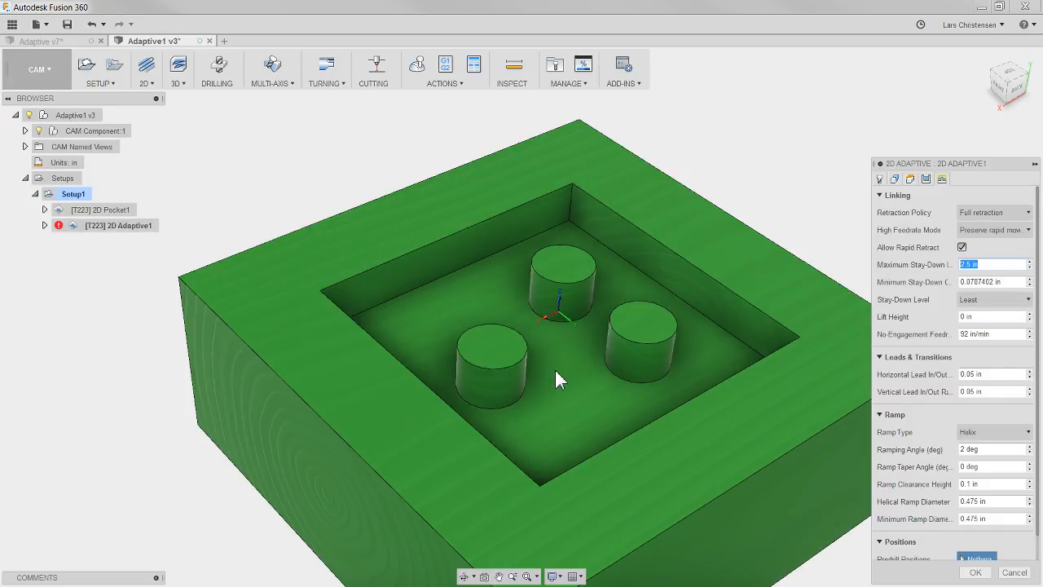
{"action": "left_click", "coordinate": [976, 572]}
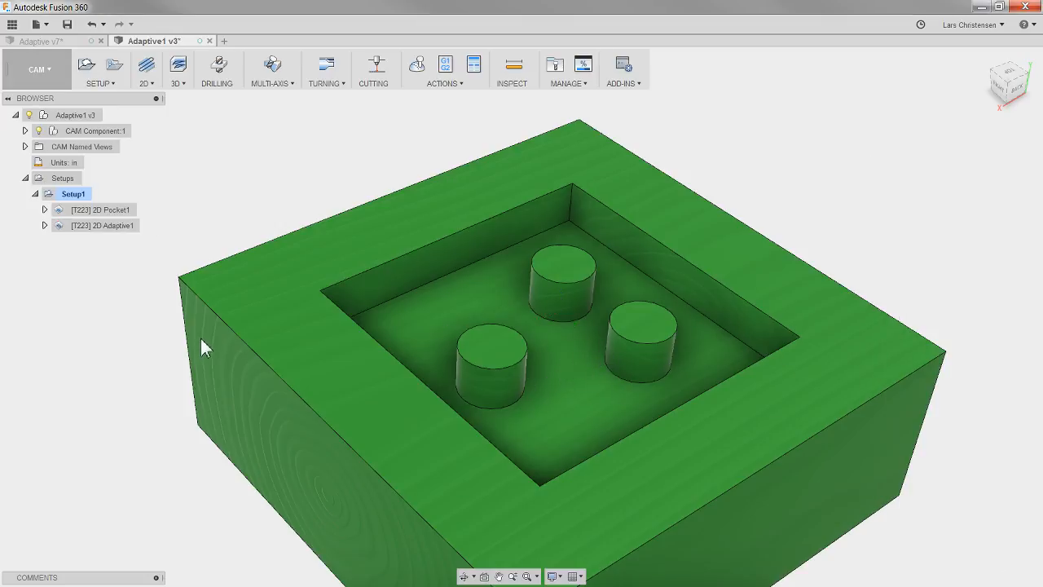
Duplicate the square pocket's 2D Adaptive operation and select the copy
{"action": "left_click", "coordinate": [103, 229]}
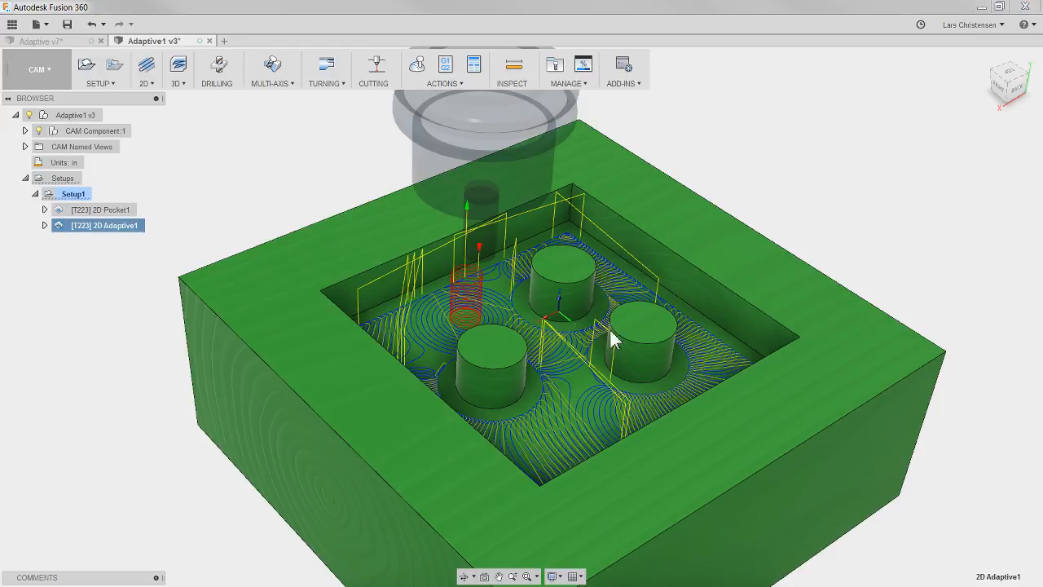
{"action": "right_click", "coordinate": [128, 229]}
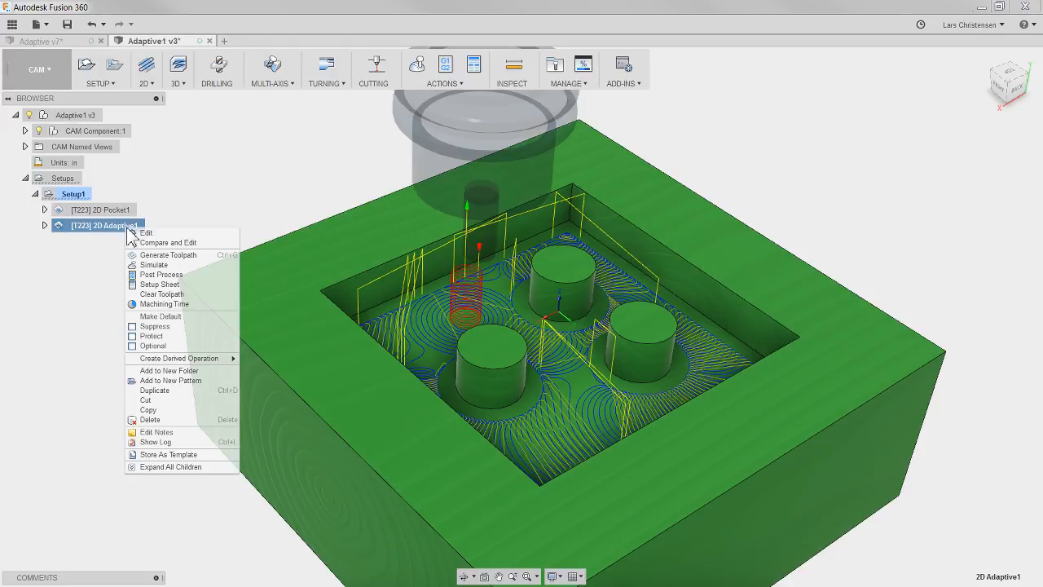
{"action": "left_click", "coordinate": [175, 391]}
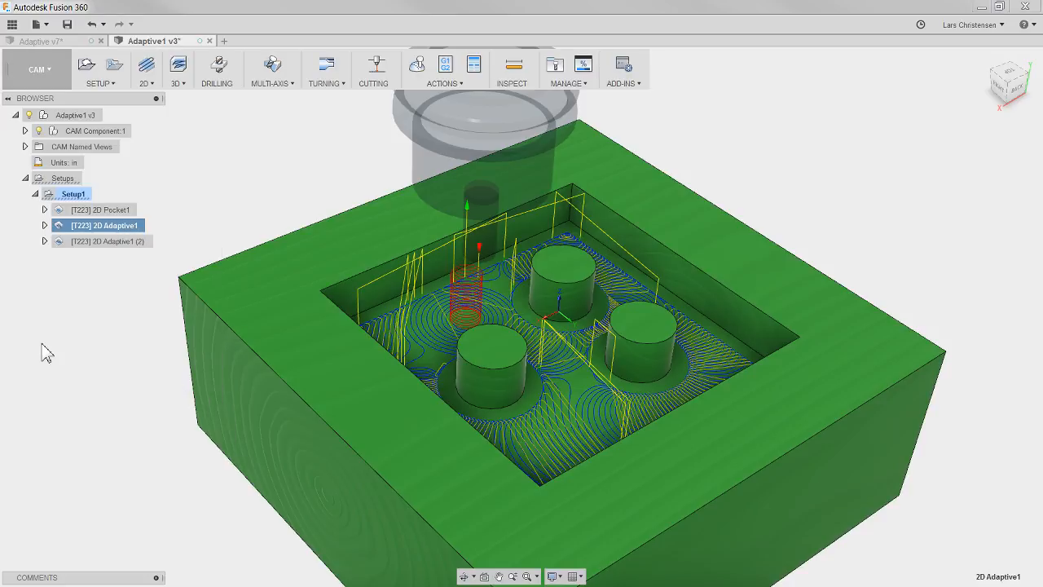
{"action": "left_click", "coordinate": [119, 243]}
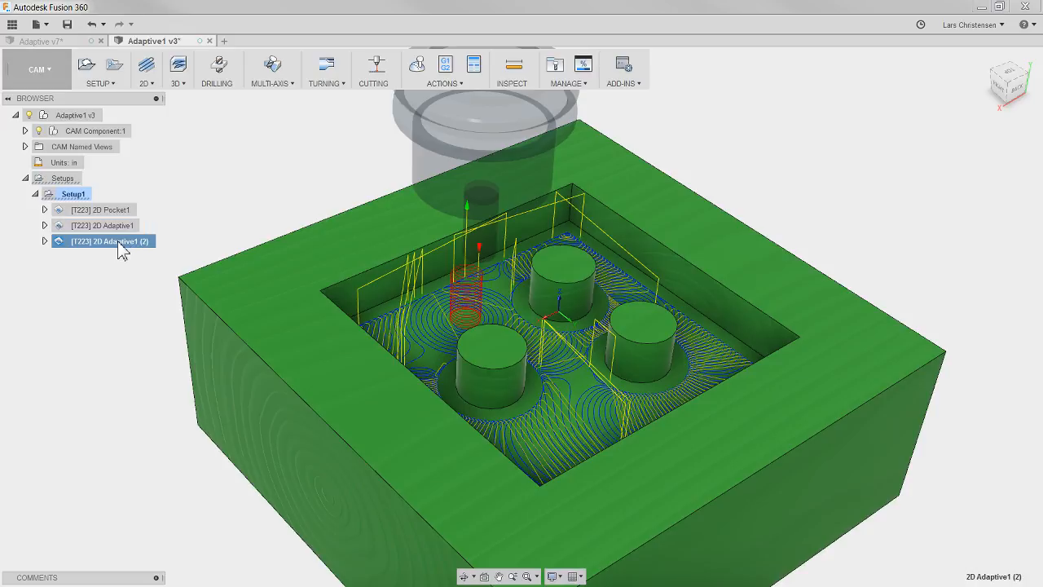
Measure the length of one upper edge of the square pocket, and close the measurement
{"action": "left_click", "coordinate": [312, 160]}
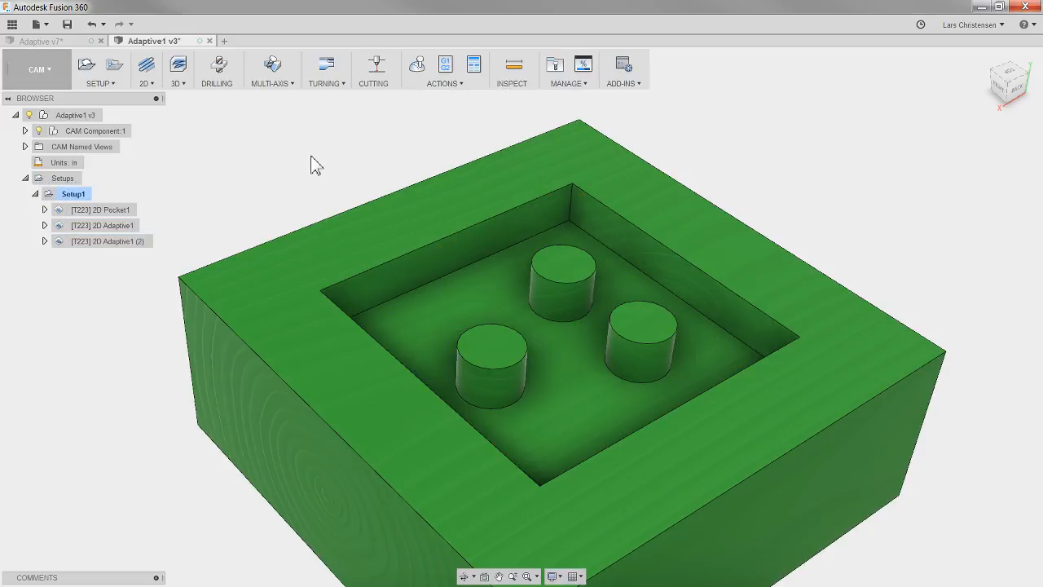
{"action": "left_click", "coordinate": [510, 69]}
{"action": "left_click", "coordinate": [461, 232]}
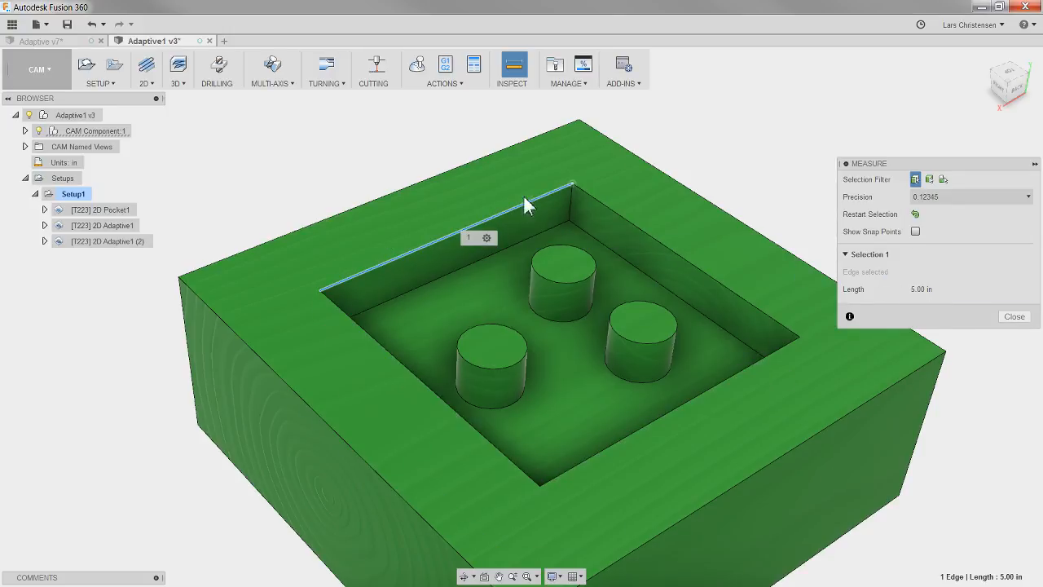
{"action": "left_click", "coordinate": [1014, 316]}
Set the duplicated 2D Adaptive operation's maximum stay-down distance to 10 in and regenerate its toolpath
{"action": "left_click", "coordinate": [102, 245]}
{"action": "right_click", "coordinate": [113, 243]}
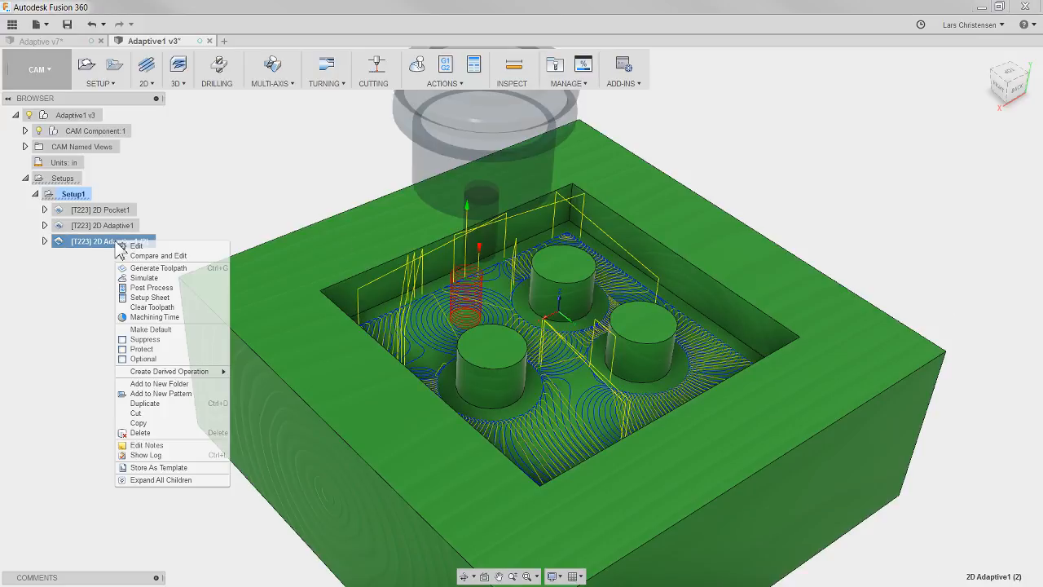
{"action": "left_click", "coordinate": [147, 247]}
{"action": "left_click", "coordinate": [943, 179]}
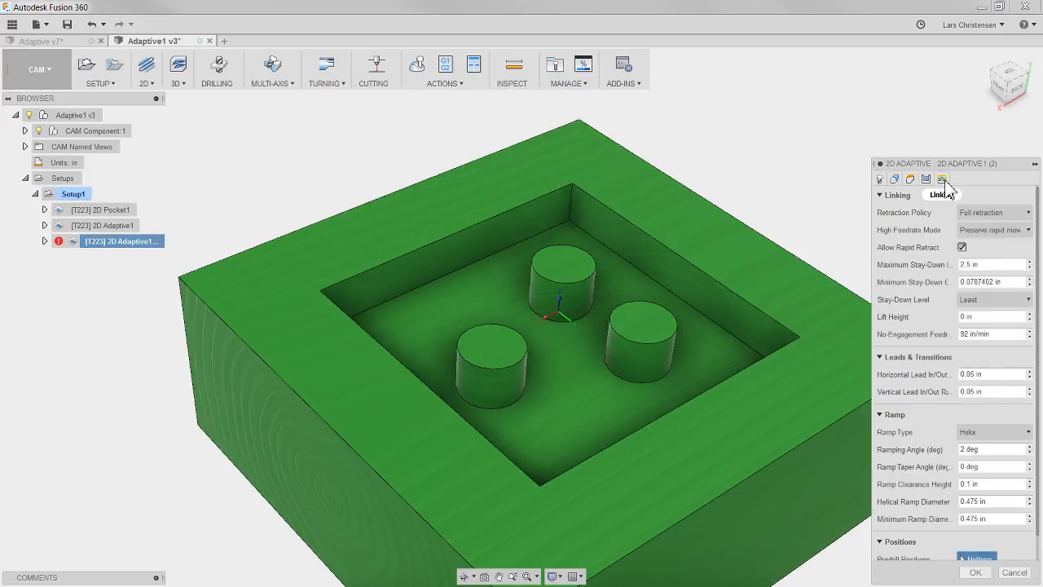
{"action": "left_click", "coordinate": [929, 267]}
{"action": "type", "text": "10"}
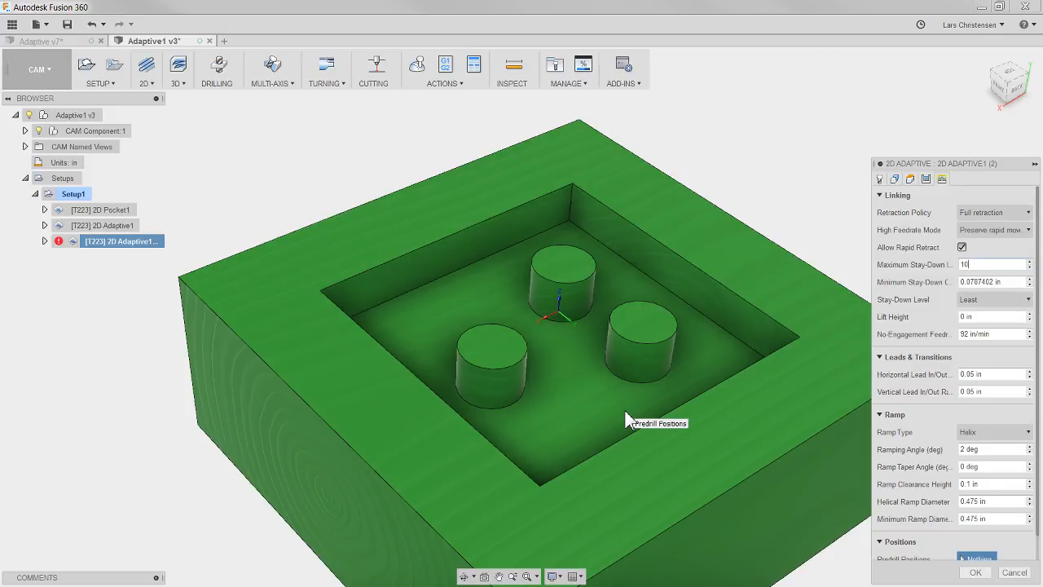
{"action": "key", "text": "Return"}
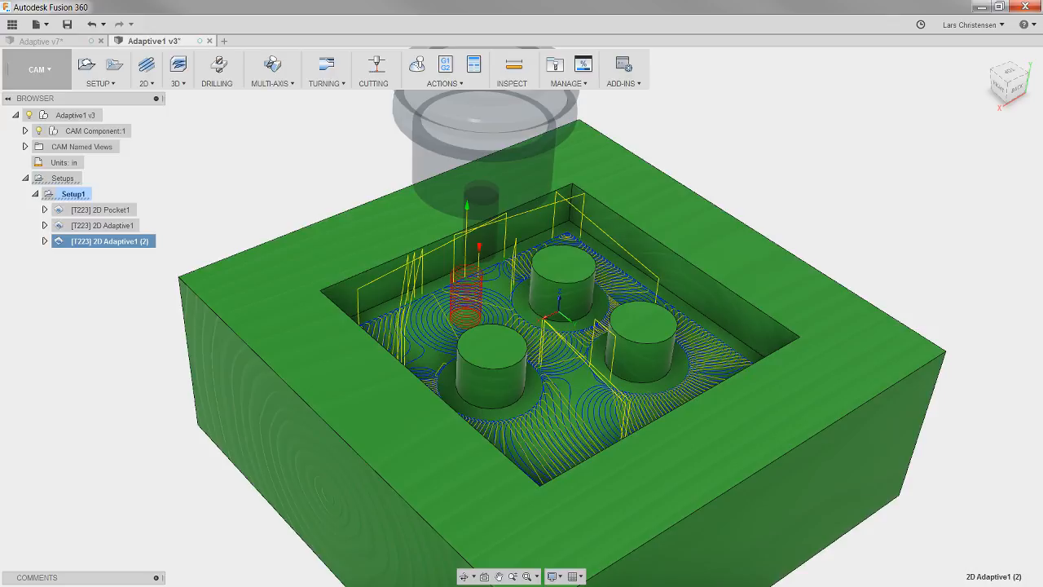
Alternate between the original and duplicated 2D Adaptive toolpaths to compare their retract moves
{"action": "left_click", "coordinate": [118, 226]}
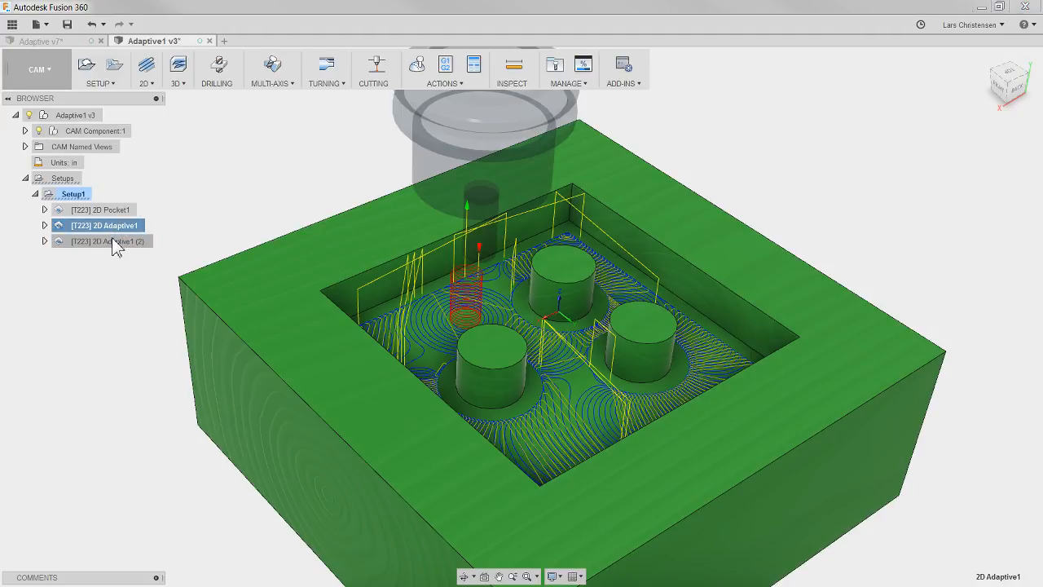
{"action": "left_click", "coordinate": [113, 242]}
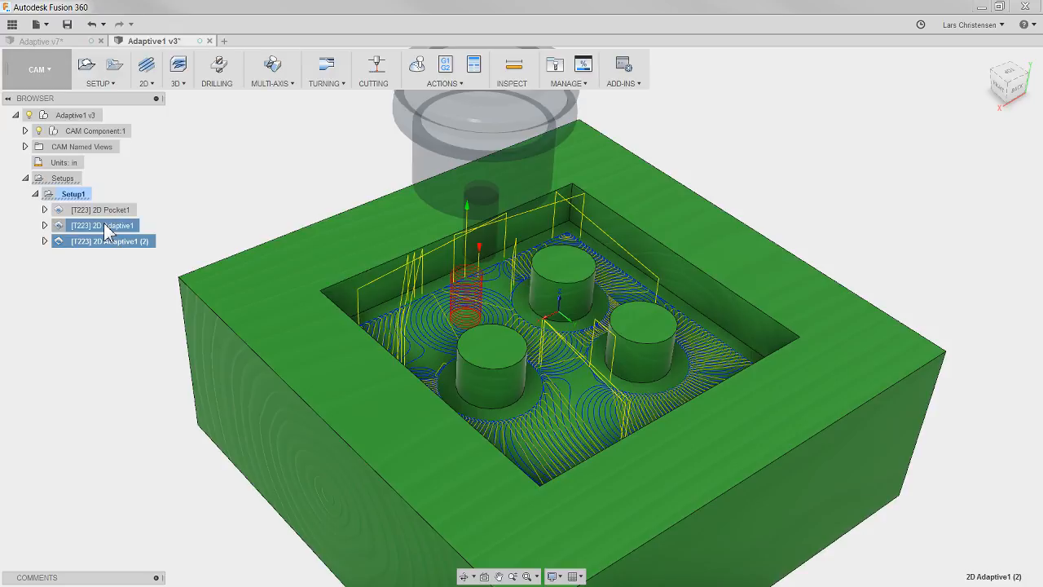
{"action": "left_click", "coordinate": [109, 229]}
{"action": "left_click", "coordinate": [110, 242]}
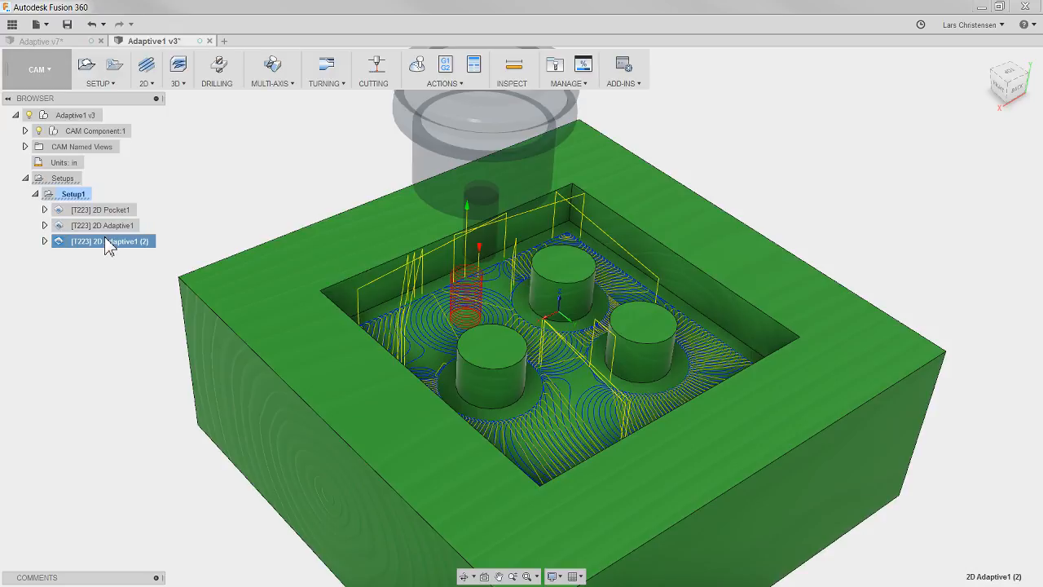
Set the duplicated 2D Adaptive operation's stay-down level to Most, regenerate it and inspect the resulting toolpath
{"action": "right_click", "coordinate": [109, 245]}
{"action": "left_click", "coordinate": [132, 246]}
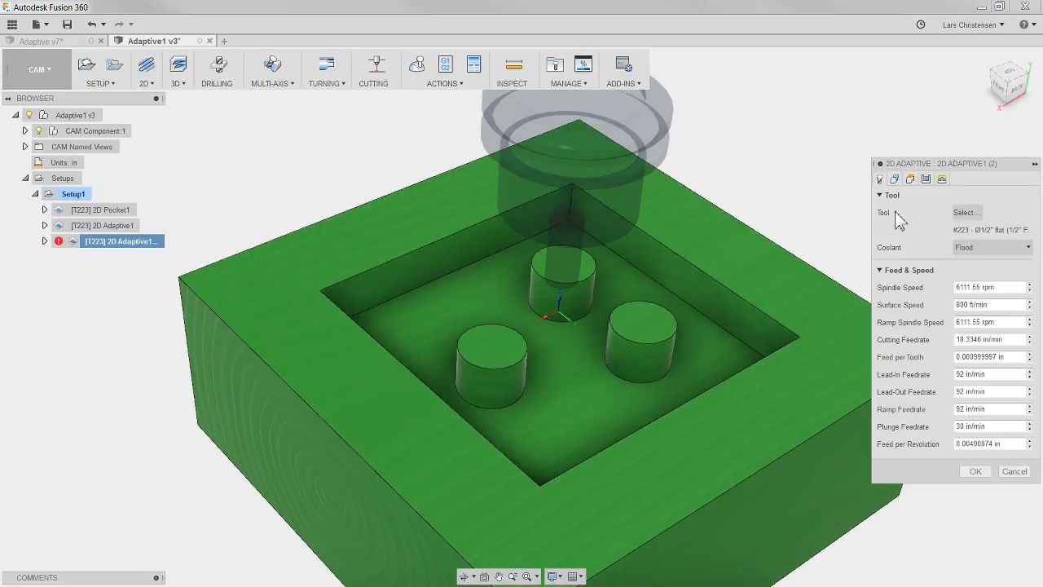
{"action": "left_click", "coordinate": [942, 179]}
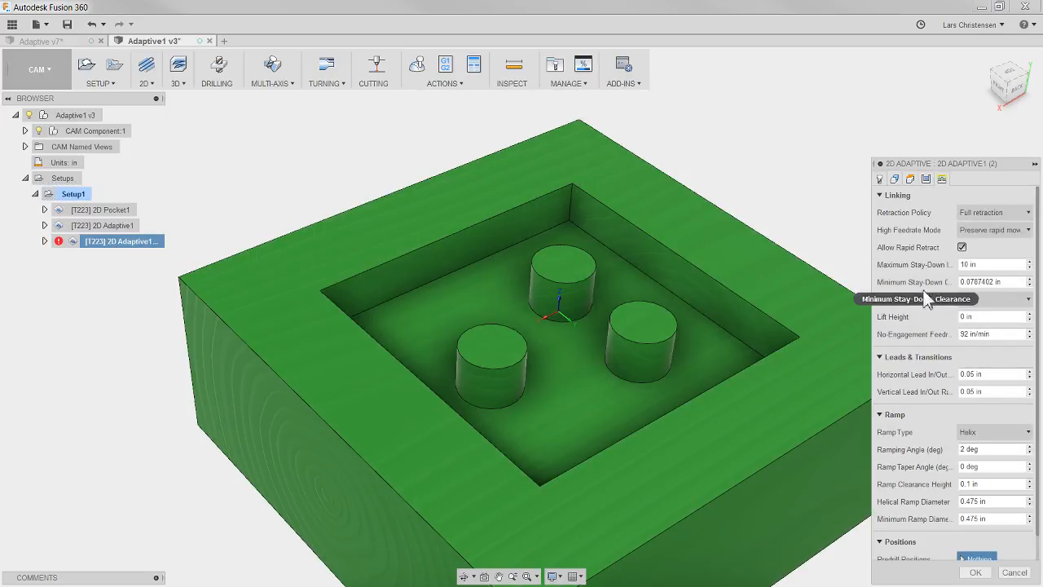
{"action": "left_click", "coordinate": [1024, 301]}
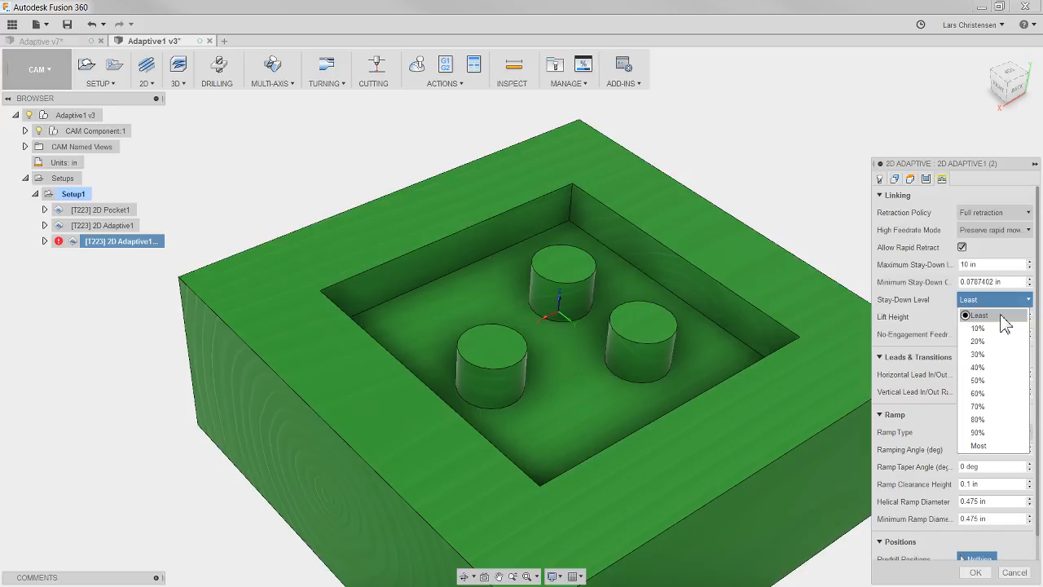
{"action": "left_click", "coordinate": [986, 445]}
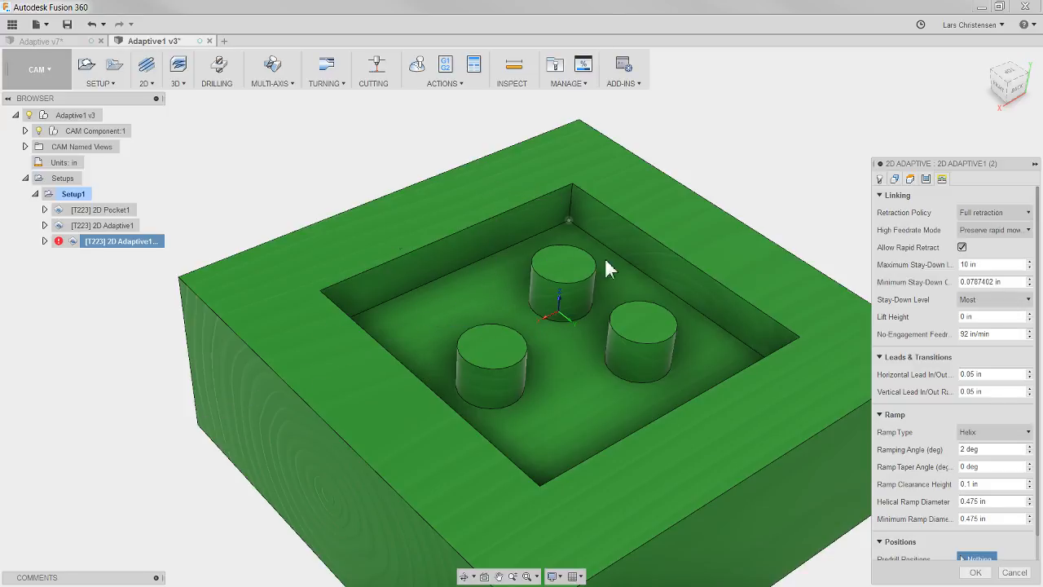
{"action": "left_click", "coordinate": [976, 572]}
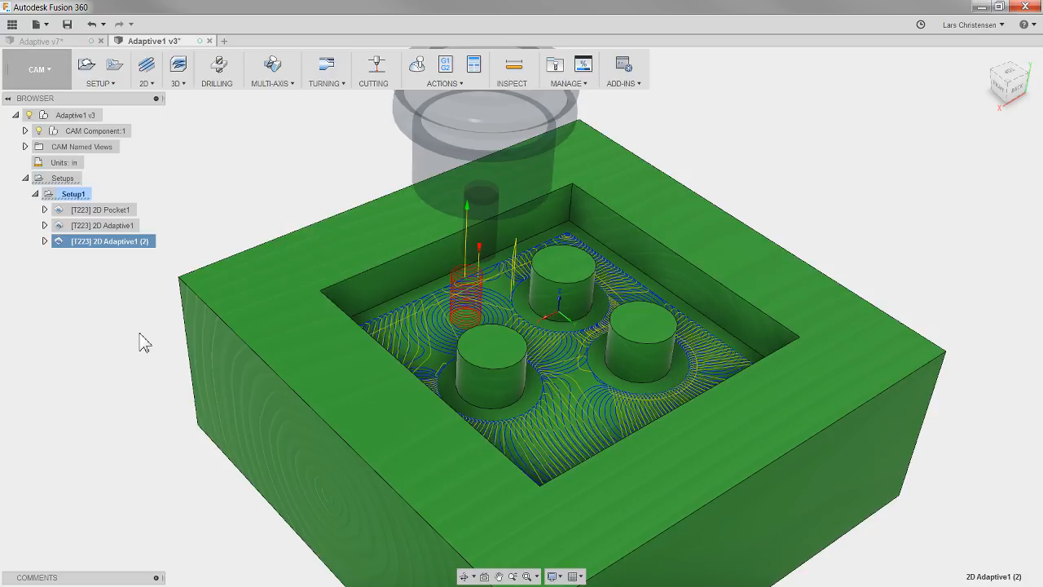
{"action": "middle_click_drag", "start_coordinate": [315, 340], "coordinate": [275, 331], "text": "shift"}
{"action": "scroll", "coordinate": [274, 331], "scroll_direction": "down", "scroll_amount": 3}
{"action": "scroll", "coordinate": [436, 306], "scroll_direction": "up", "scroll_amount": 5}
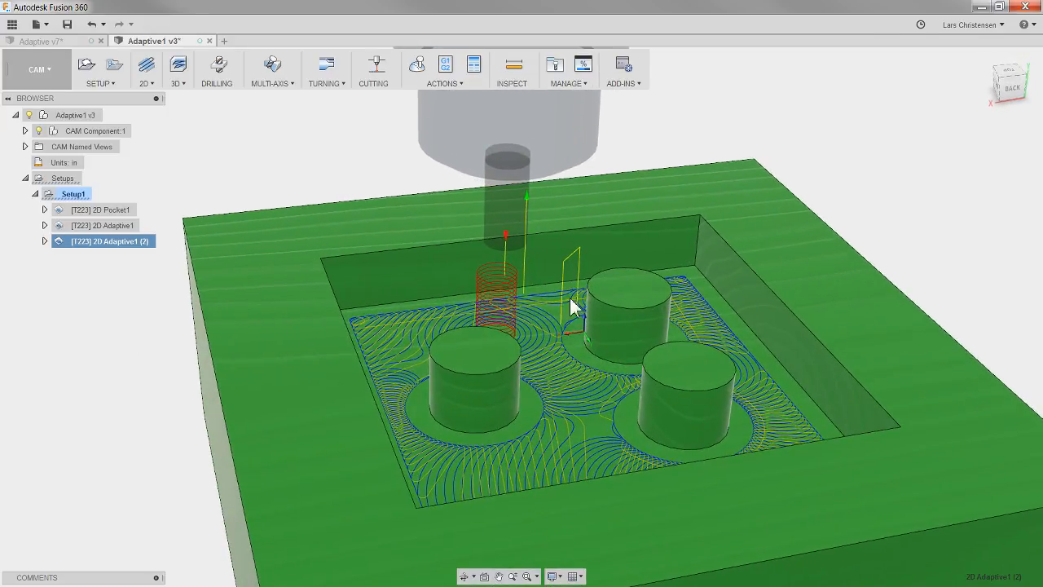
Set the duplicated 2D Adaptive operation's maximum stay-down distance to 3 in and regenerate its toolpath
{"action": "left_click", "coordinate": [116, 227]}
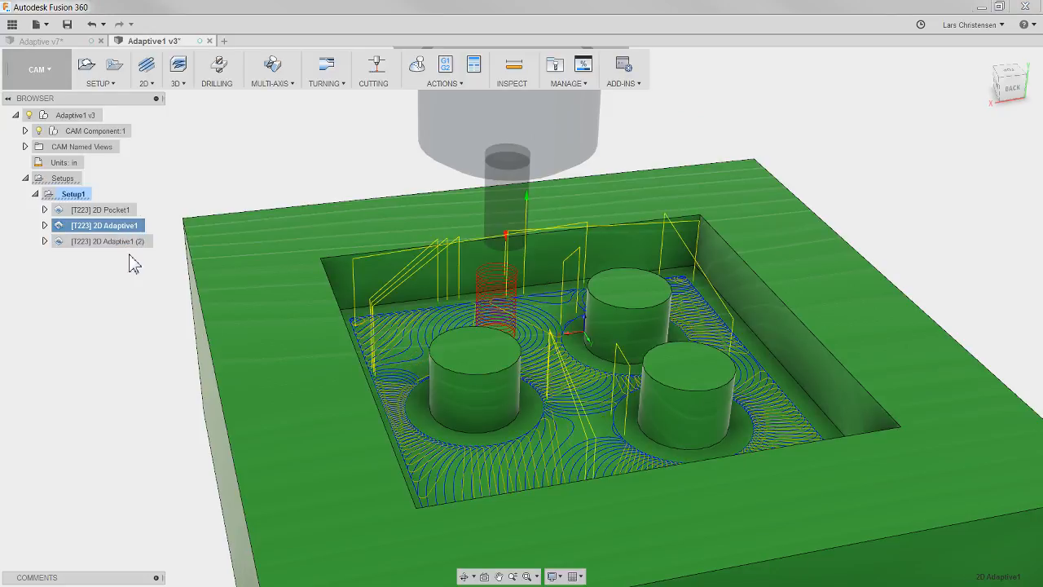
{"action": "left_click", "coordinate": [117, 242]}
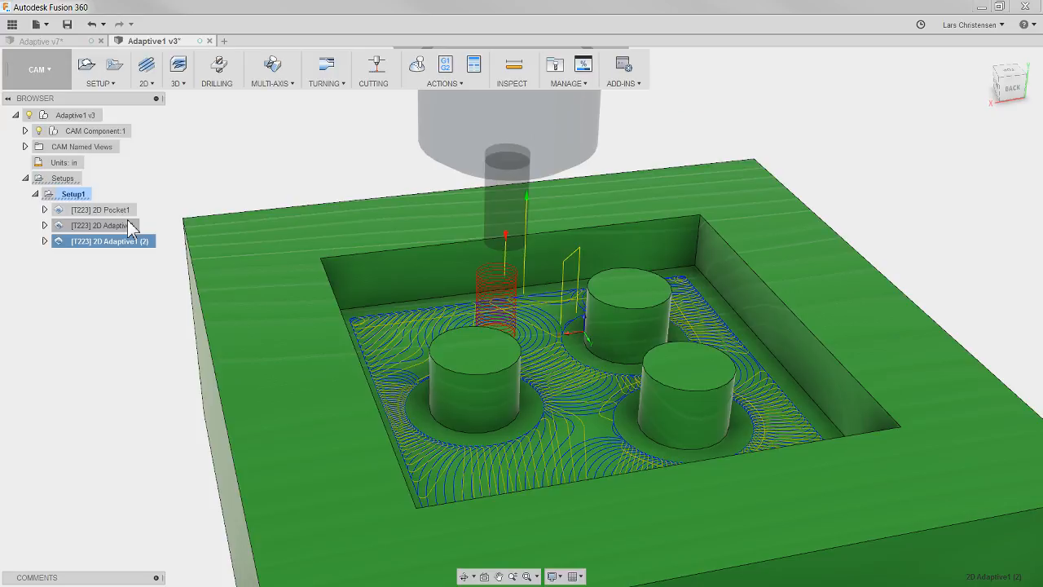
{"action": "right_click", "coordinate": [124, 242]}
{"action": "left_click", "coordinate": [145, 246]}
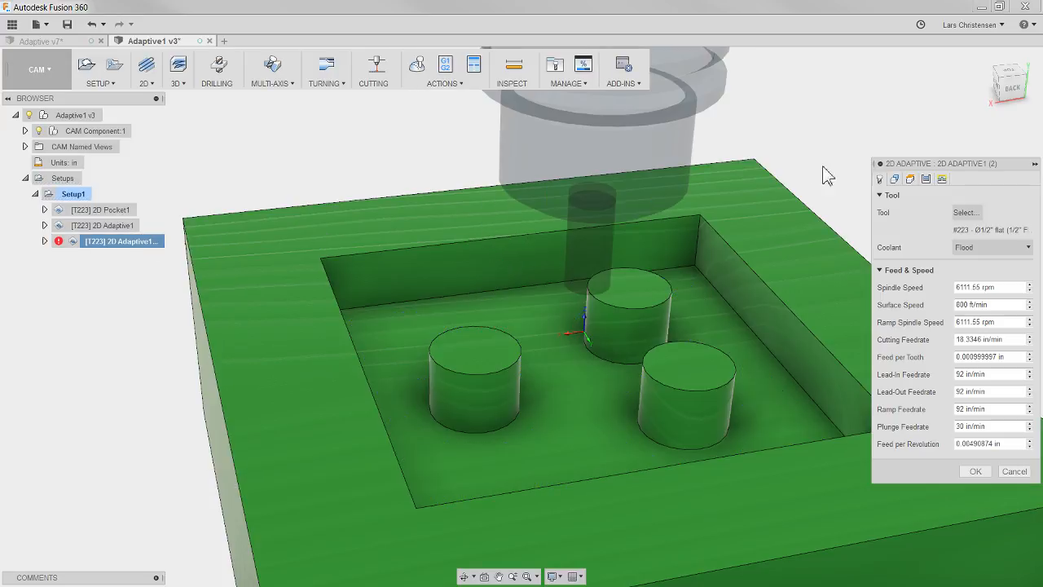
{"action": "left_click", "coordinate": [942, 180]}
{"action": "left_click", "coordinate": [912, 264]}
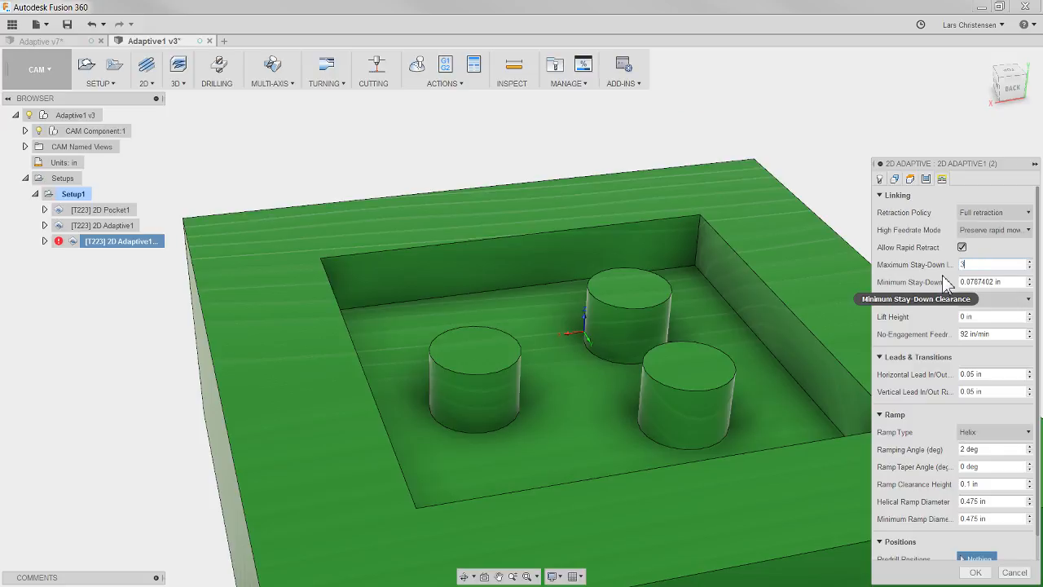
{"action": "type", "text": "3"}
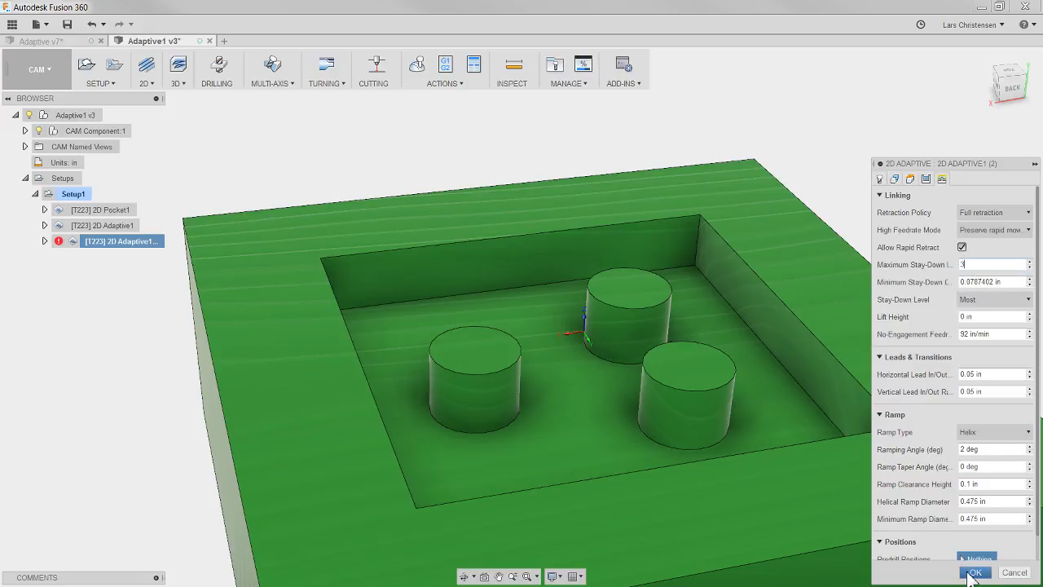
{"action": "left_click", "coordinate": [976, 572]}
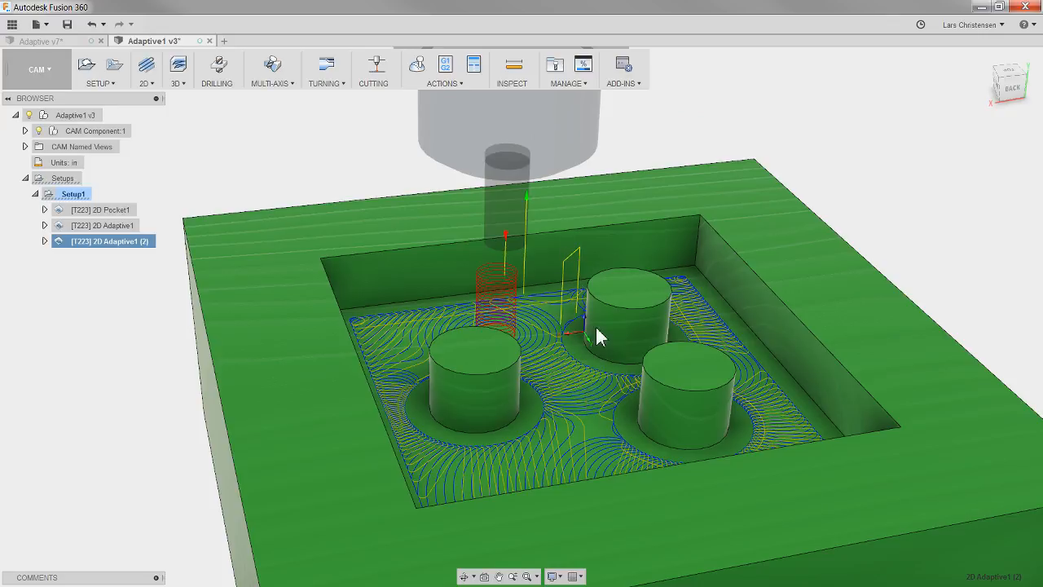
Set the duplicated 2D Adaptive operation's maximum stay-down distance to 10 in and stay-down level to 50%, and regenerate and inspect its toolpath
{"action": "right_click", "coordinate": [105, 240]}
{"action": "left_click", "coordinate": [114, 244]}
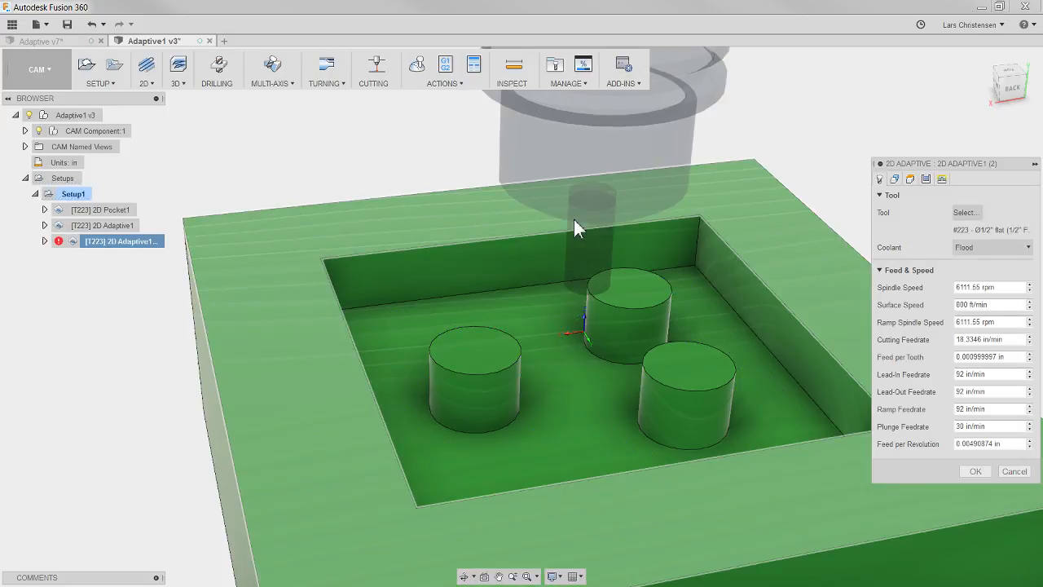
{"action": "left_click", "coordinate": [941, 179]}
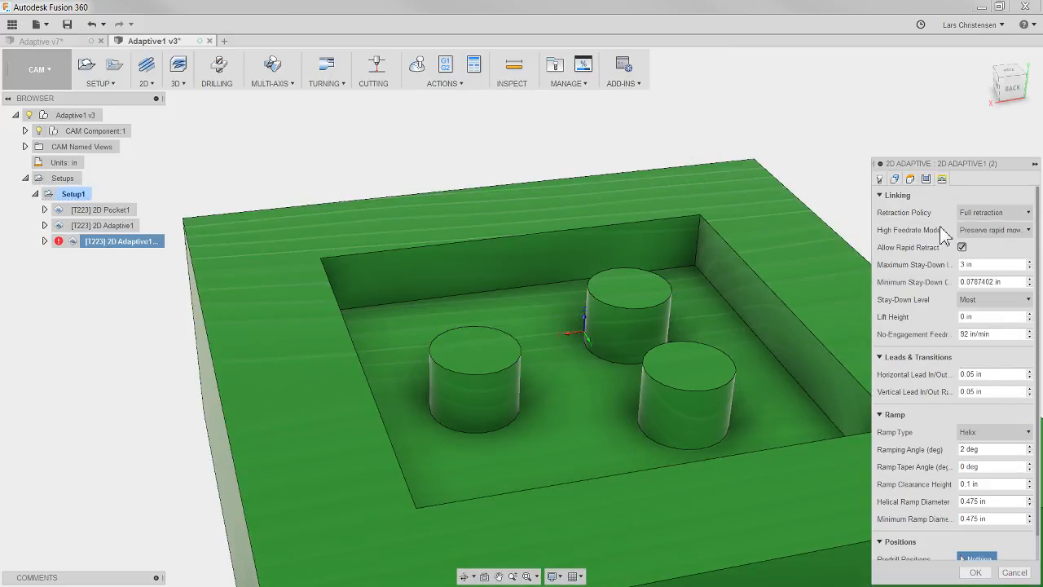
{"action": "double_click", "coordinate": [969, 264]}
{"action": "type", "text": "10"}
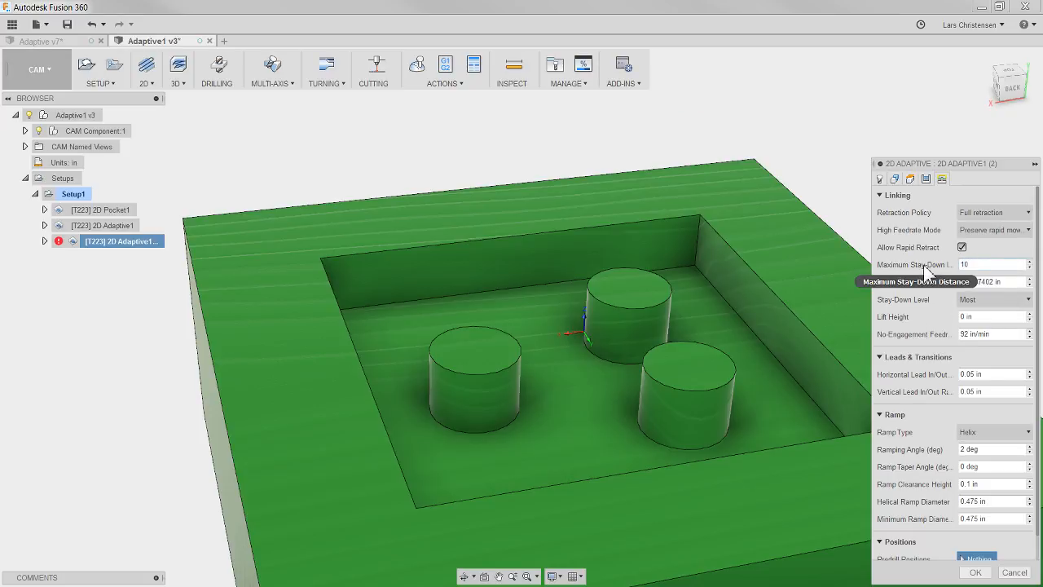
{"action": "left_click", "coordinate": [986, 300]}
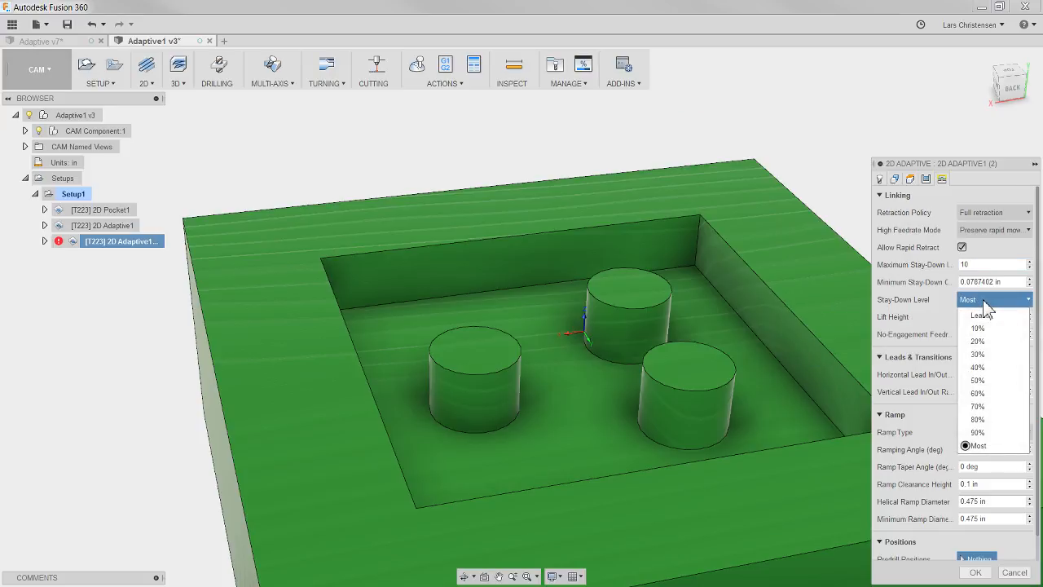
{"action": "left_click", "coordinate": [977, 381]}
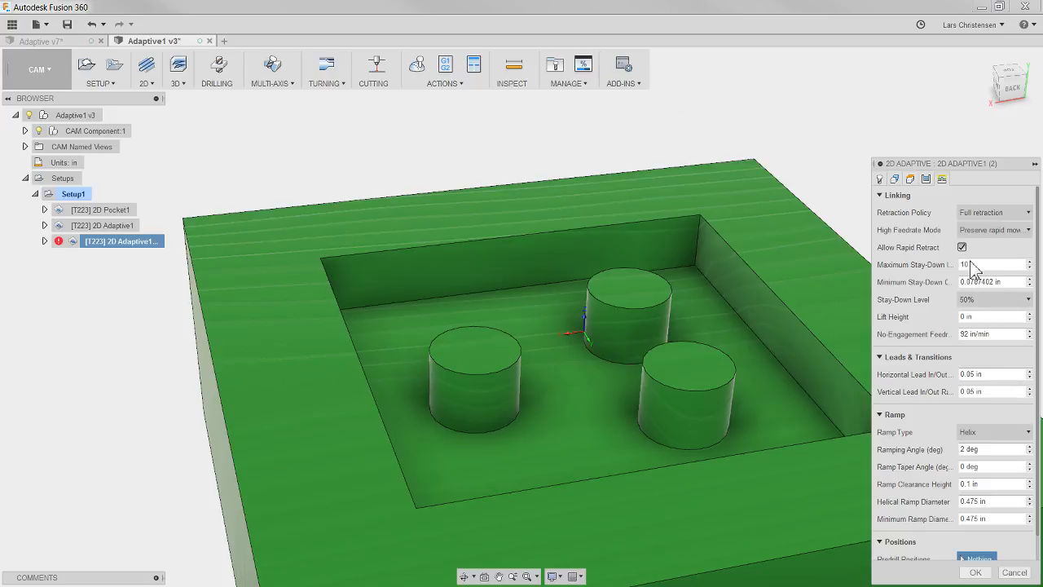
{"action": "left_click", "coordinate": [976, 572]}
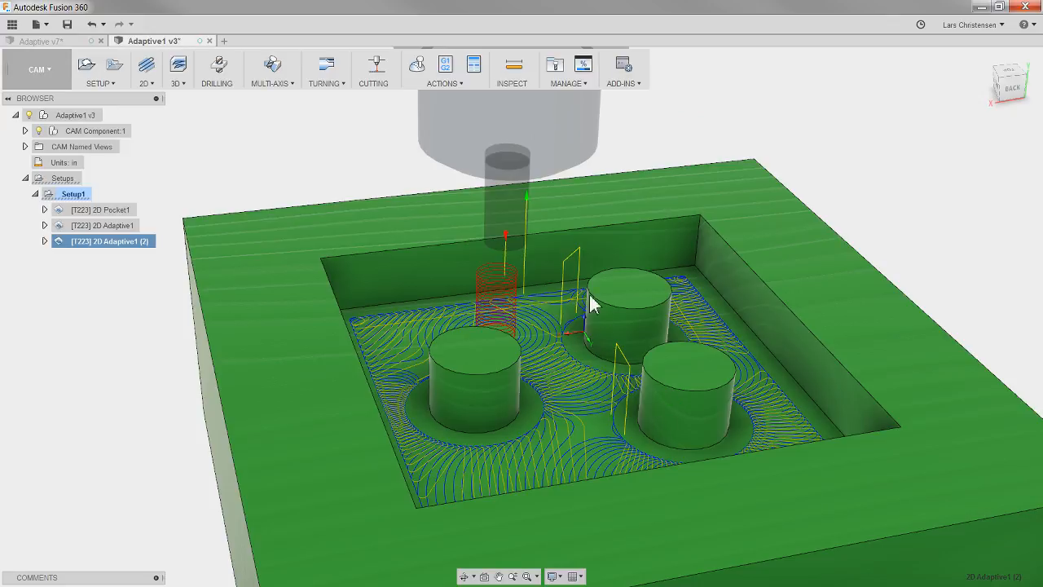
{"action": "middle_click_drag", "start_coordinate": [623, 354], "coordinate": [211, 179], "text": "shift"}
{"action": "scroll", "coordinate": [656, 391], "scroll_direction": "down", "scroll_amount": 5}
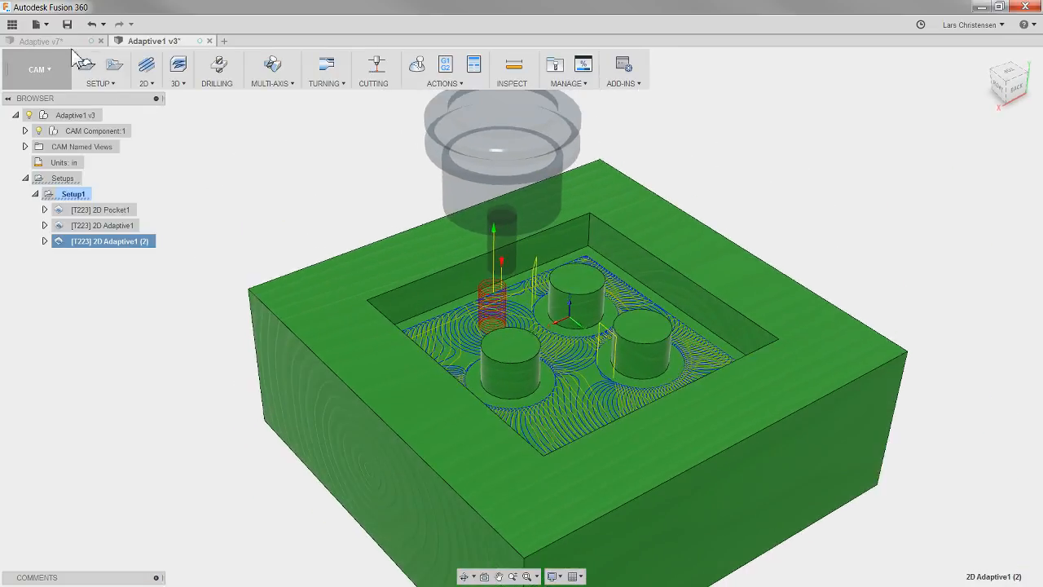
In the Adaptive v7 document, start a 2D Adaptive Clearing operation and select the clover pocket floor as its geometry
{"action": "left_click", "coordinate": [45, 40]}
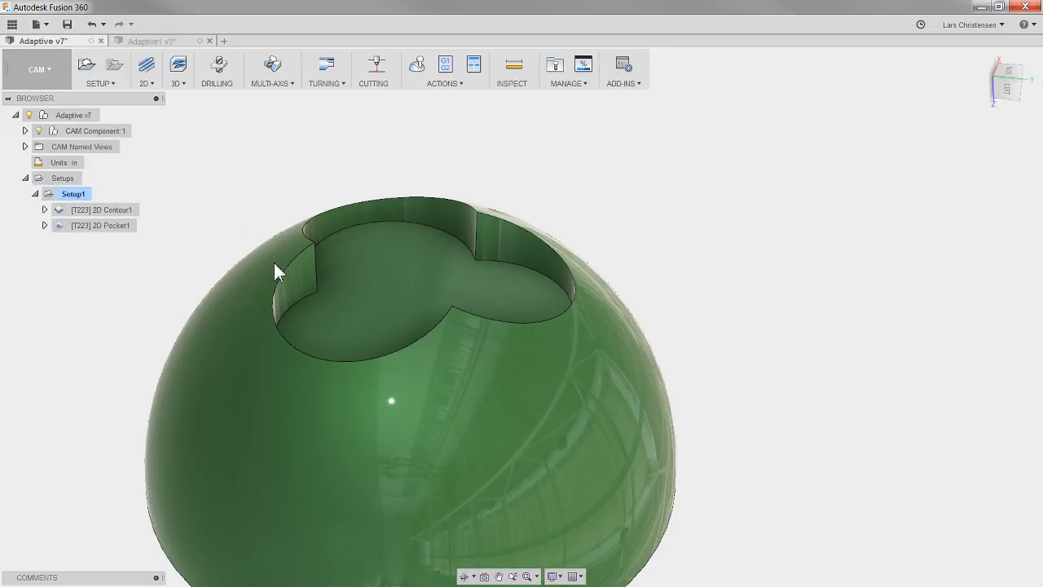
{"action": "middle_click_drag", "start_coordinate": [273, 260], "coordinate": [301, 400], "text": "shift"}
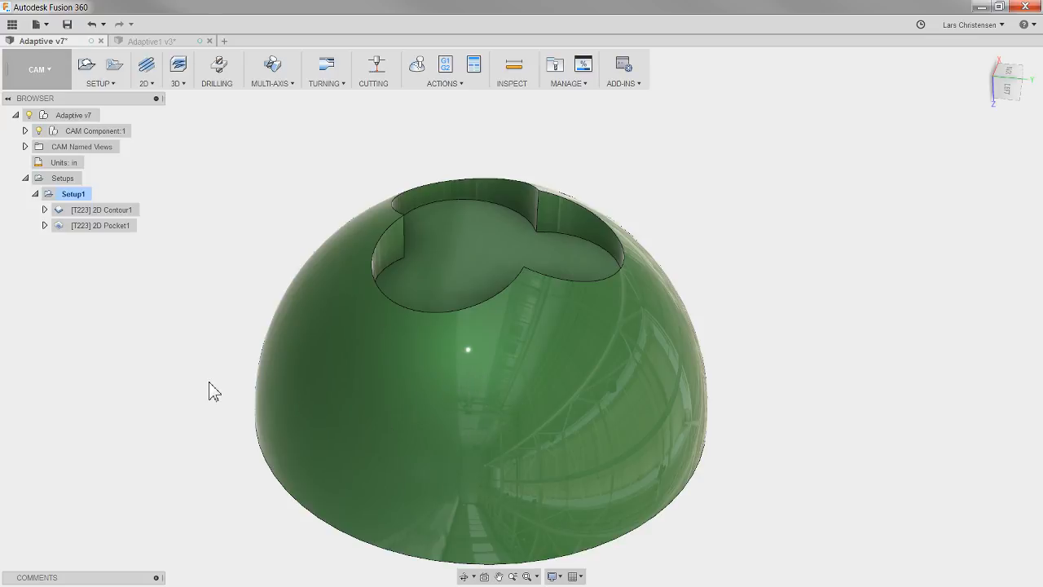
{"action": "left_click", "coordinate": [147, 84]}
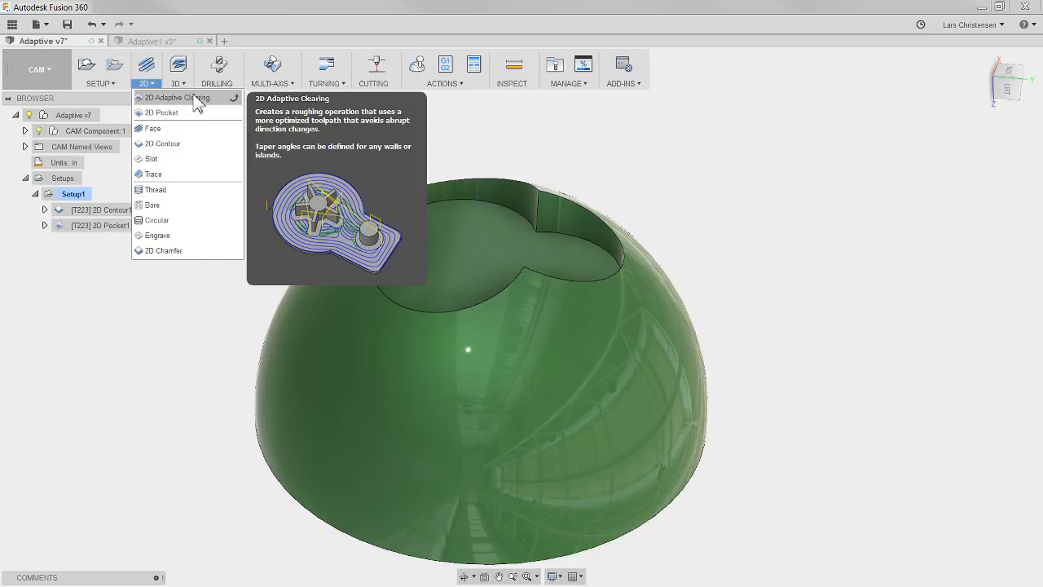
{"action": "left_click", "coordinate": [177, 98]}
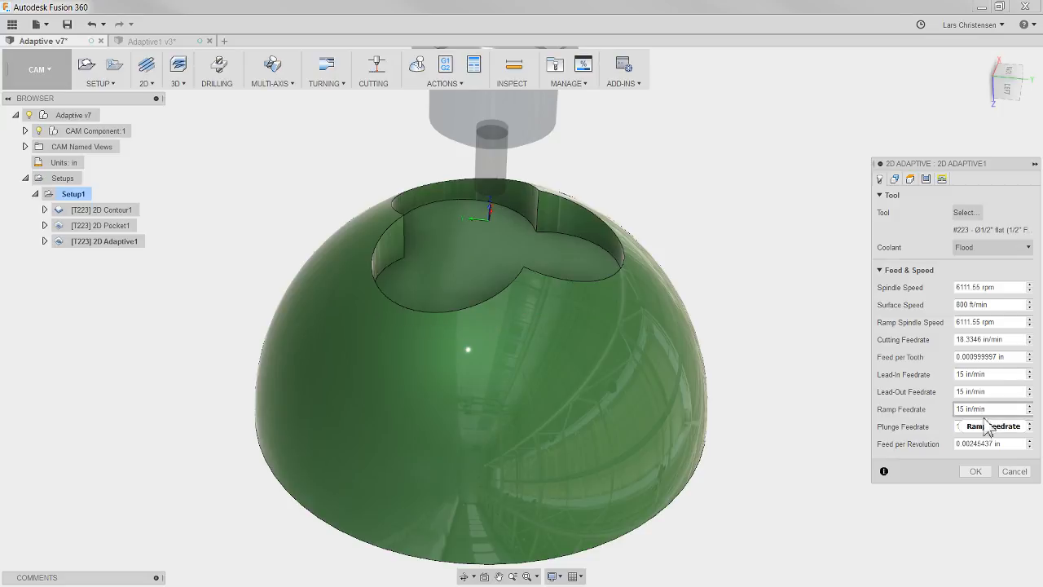
{"action": "left_click", "coordinate": [894, 179]}
{"action": "left_click", "coordinate": [526, 261]}
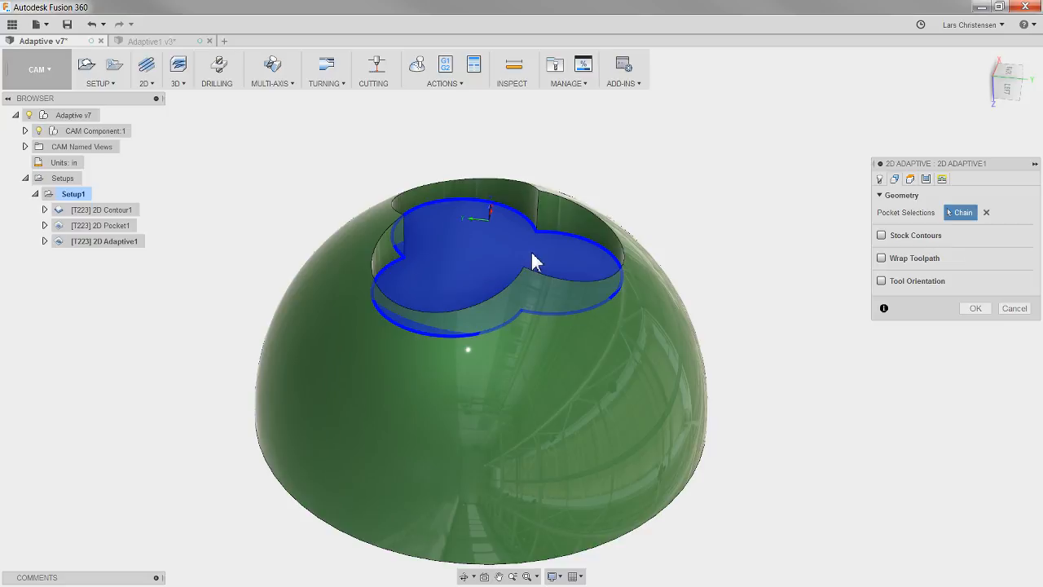
Set the clover pocket's 2D Adaptive optimal load to 0.1 in and generate the toolpath
{"action": "left_click", "coordinate": [926, 179]}
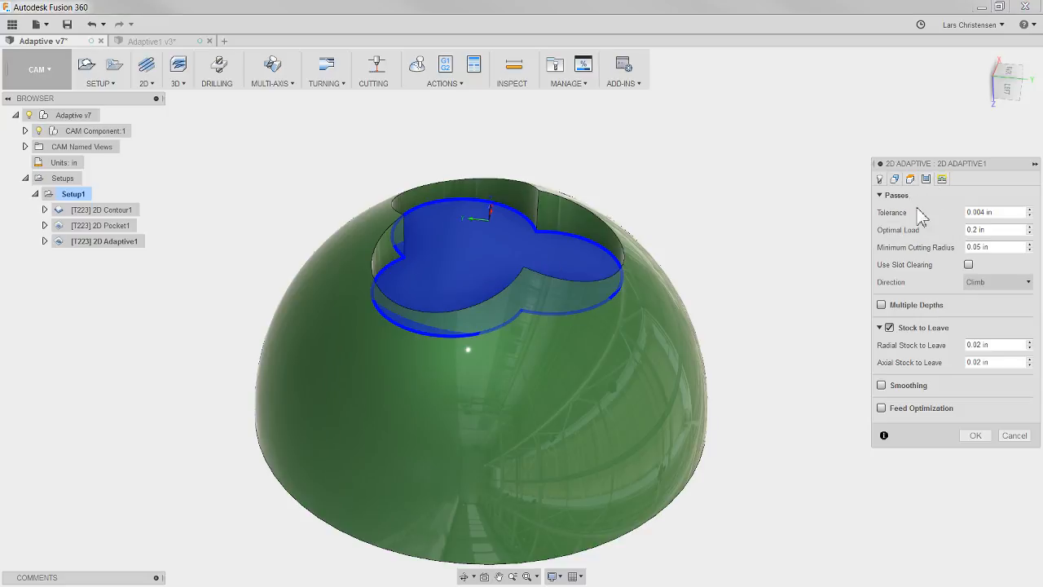
{"action": "triple_click", "coordinate": [986, 231]}
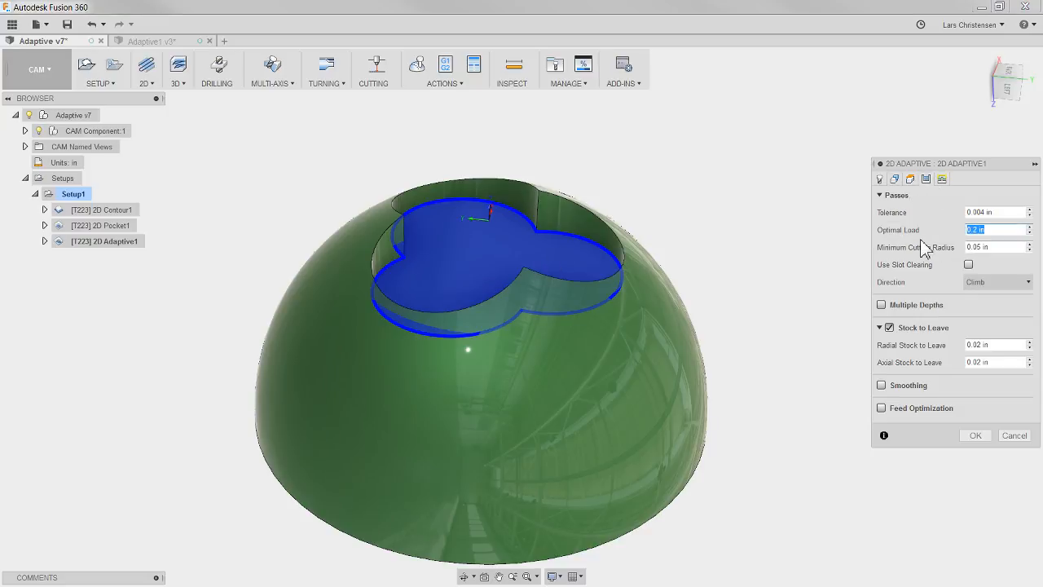
{"action": "type", "text": ".1"}
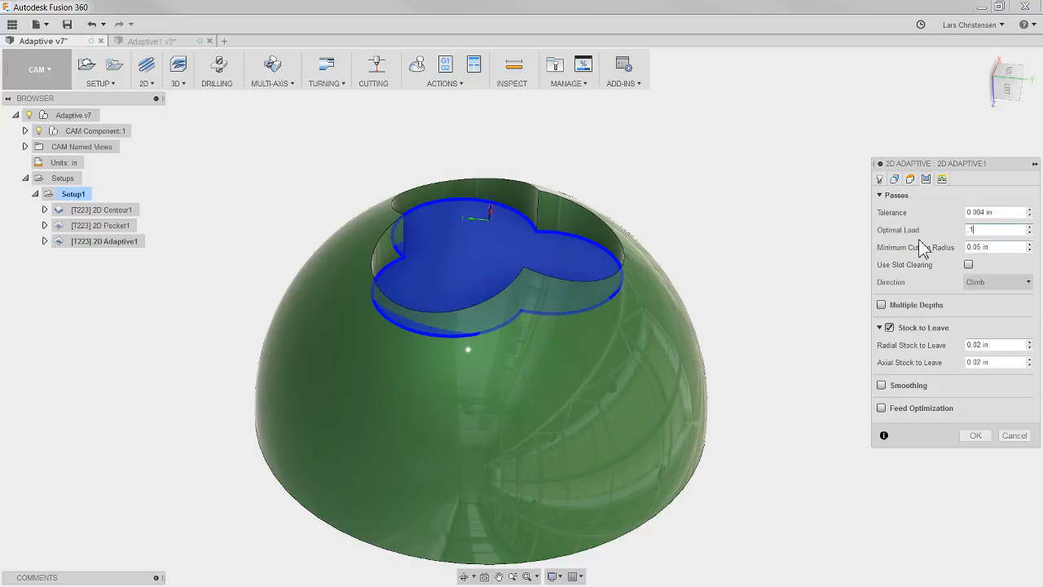
{"action": "left_click", "coordinate": [976, 436]}
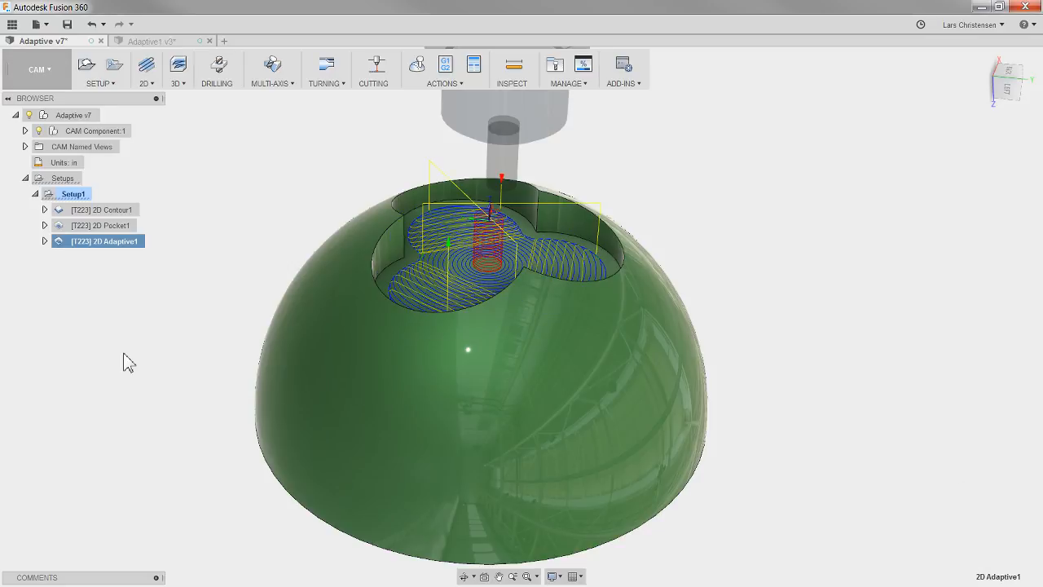
Compare the clover pocket's 2D Pocket and 2D Adaptive toolpaths, and examine the adaptive retract moves up close
{"action": "scroll", "coordinate": [642, 306], "scroll_direction": "up", "scroll_amount": 5}
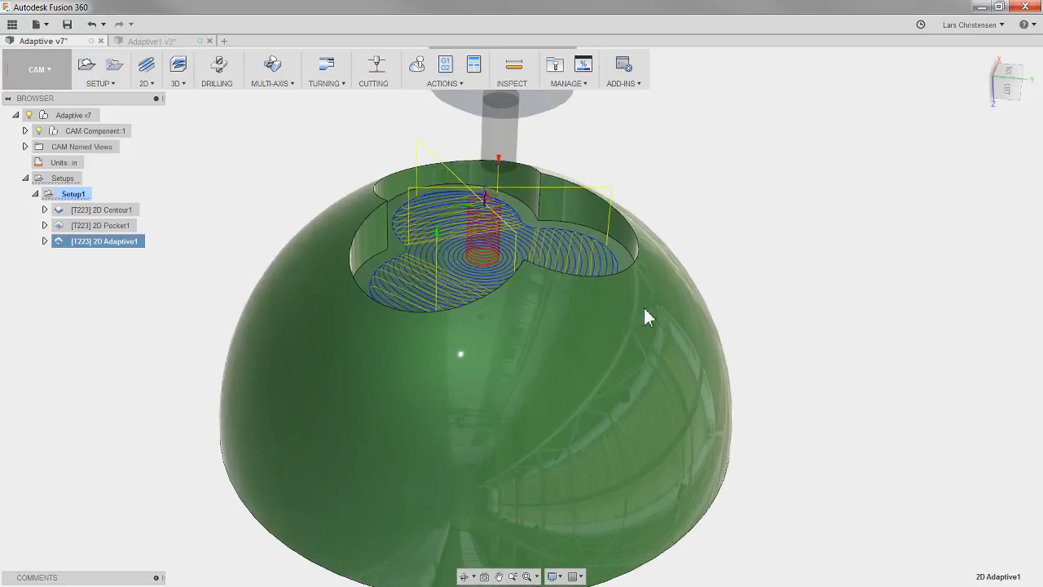
{"action": "left_click", "coordinate": [123, 229]}
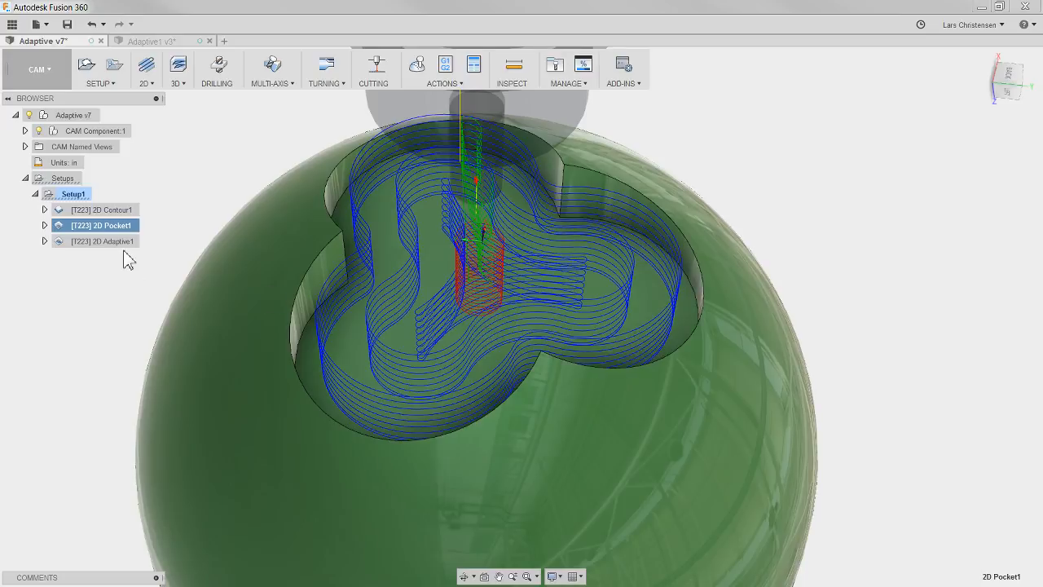
{"action": "left_click", "coordinate": [122, 243]}
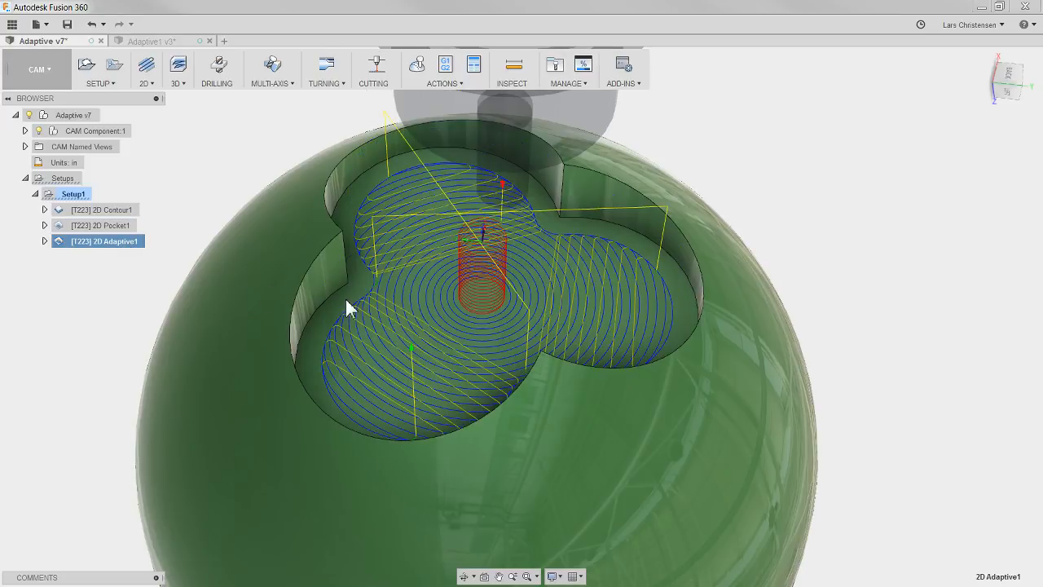
{"action": "scroll", "coordinate": [411, 352], "scroll_direction": "up", "scroll_amount": 2}
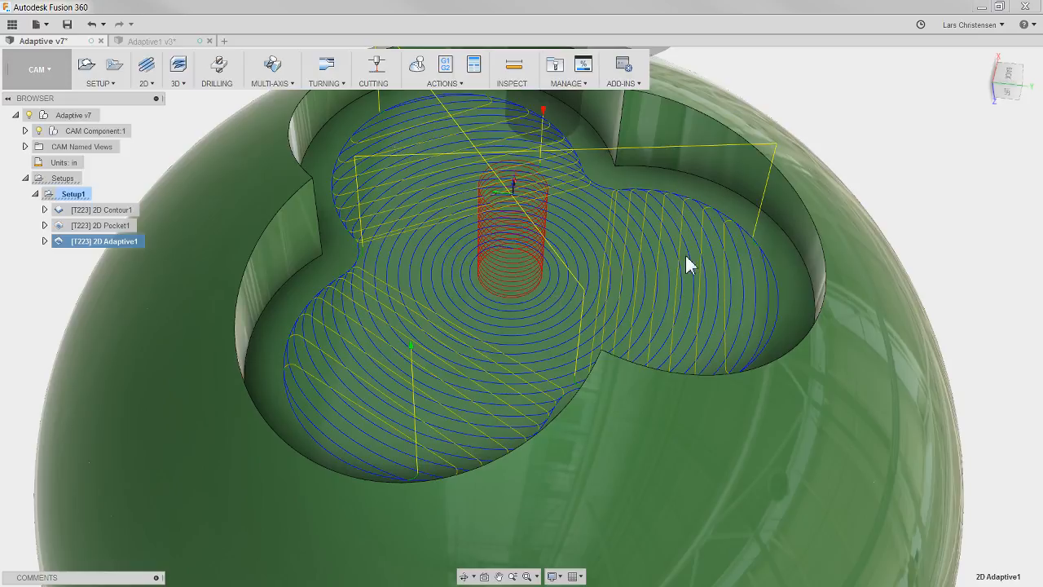
{"action": "scroll", "coordinate": [687, 263], "scroll_direction": "down", "scroll_amount": 4}
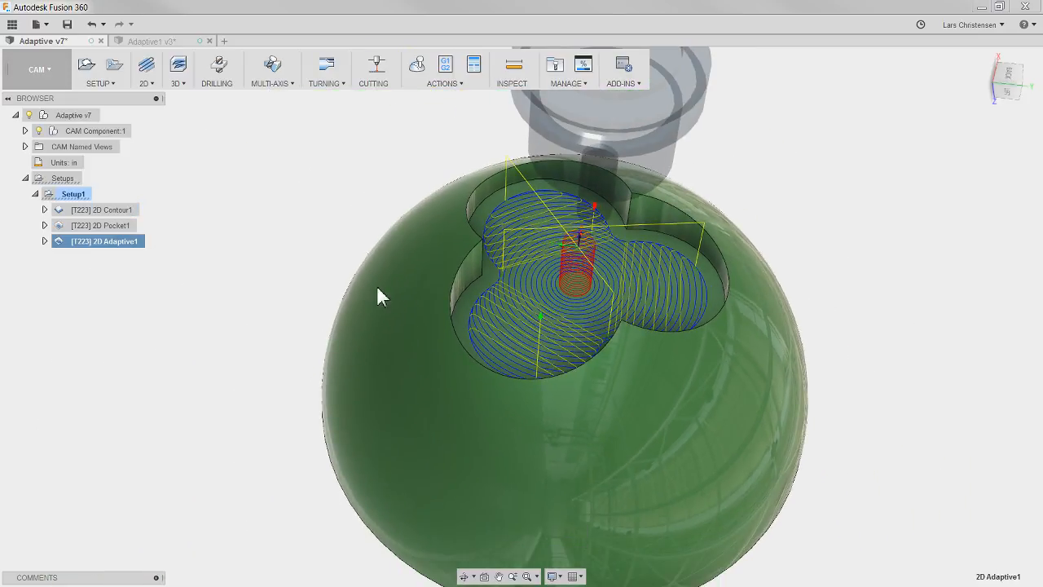
{"action": "middle_click_drag", "start_coordinate": [377, 287], "coordinate": [332, 277], "text": "shift"}
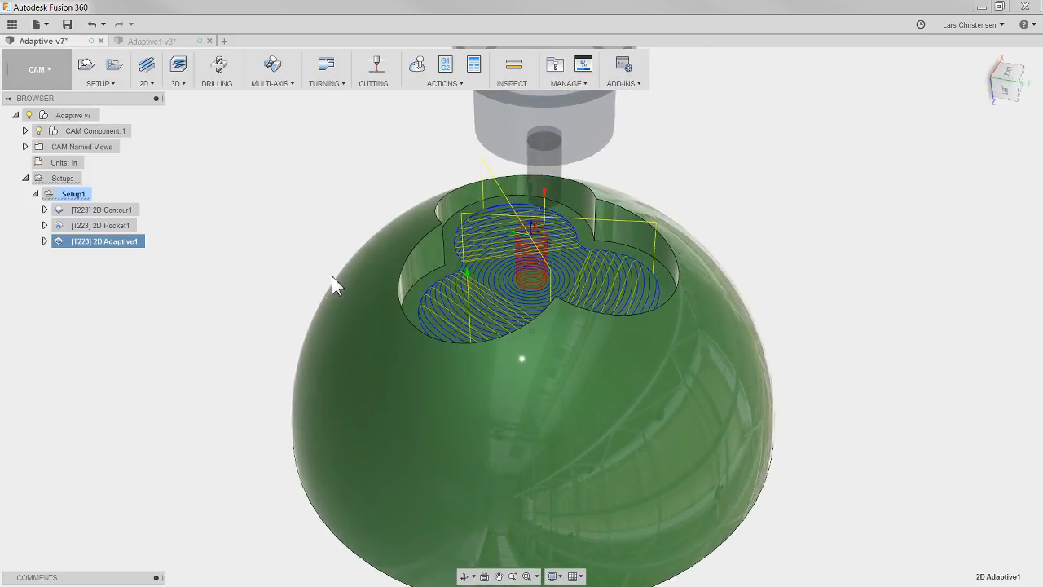
{"action": "scroll", "coordinate": [525, 293], "scroll_direction": "up", "scroll_amount": 3}
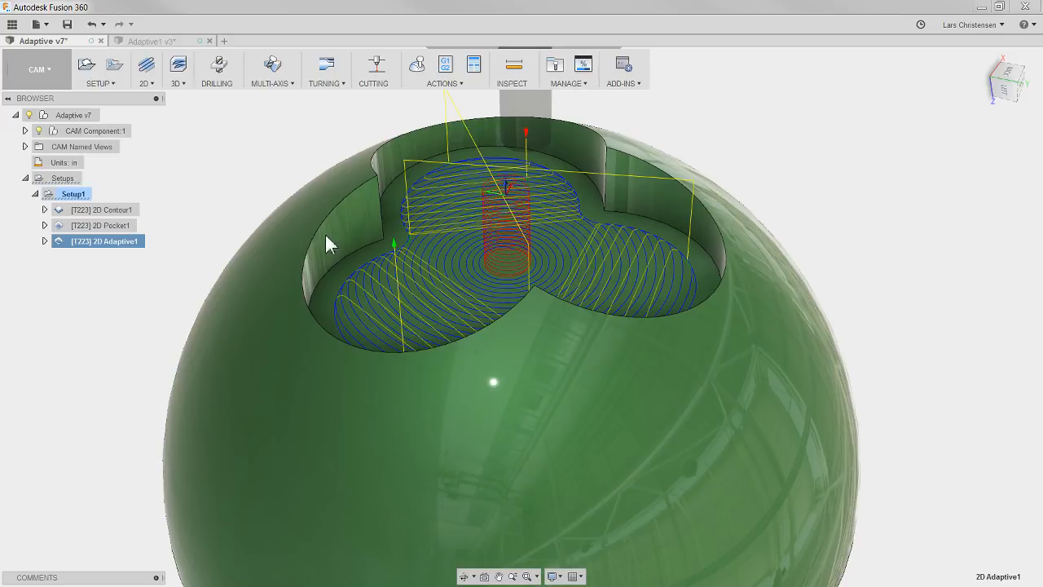
Set the clover pocket's 2D Adaptive stay-down level to Most and regenerate its toolpath
{"action": "right_click", "coordinate": [120, 241]}
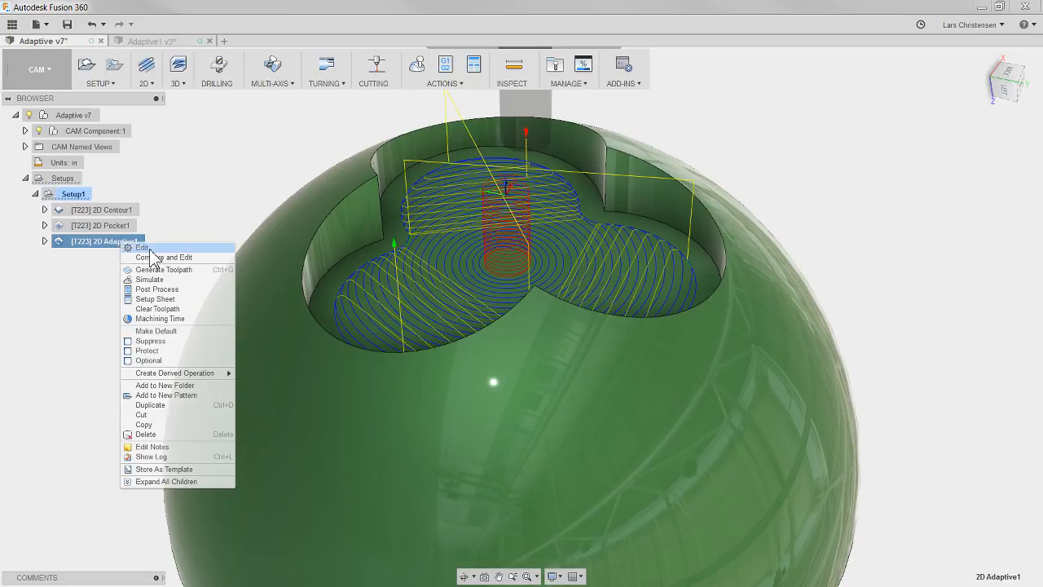
{"action": "left_click", "coordinate": [153, 253]}
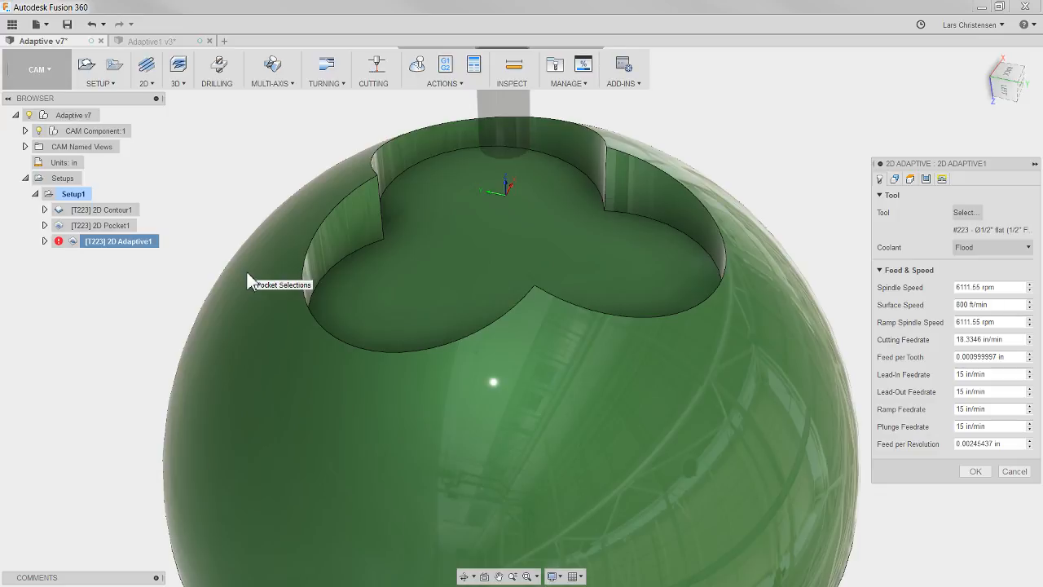
{"action": "left_click", "coordinate": [942, 180]}
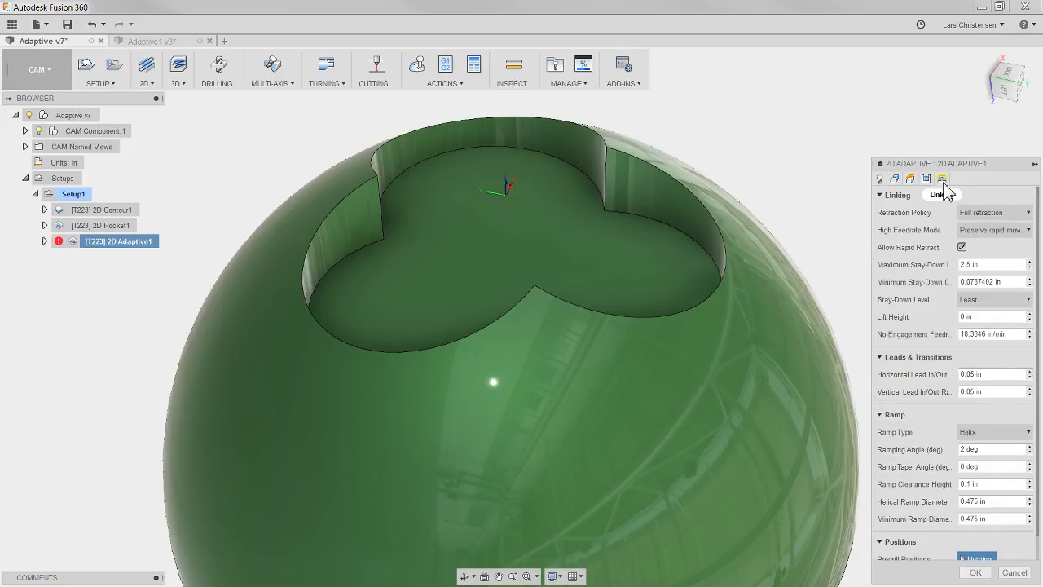
{"action": "left_click", "coordinate": [987, 298]}
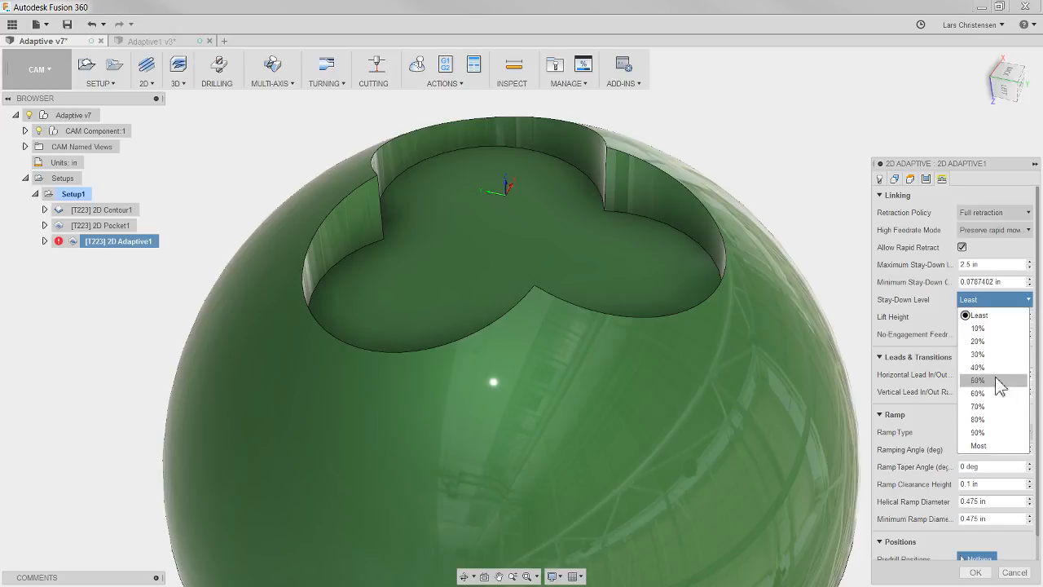
{"action": "left_click", "coordinate": [982, 446]}
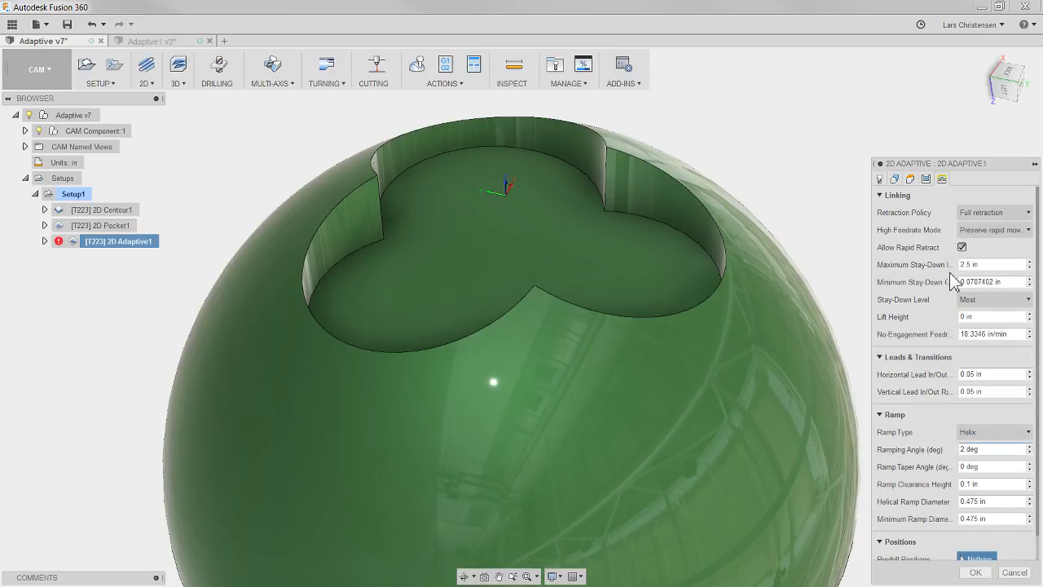
{"action": "left_click", "coordinate": [975, 572]}
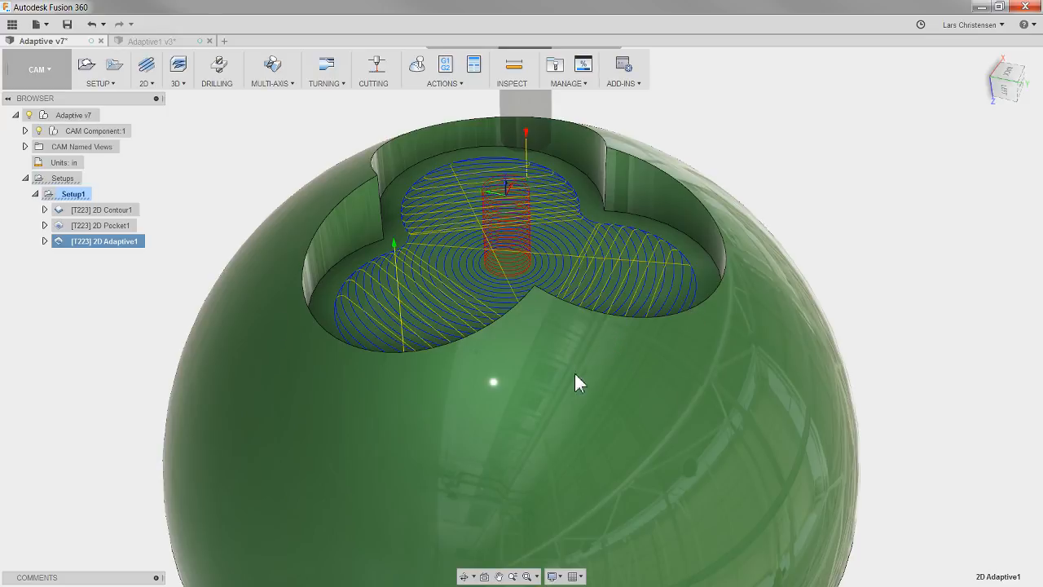
Start a 3D Adaptive Clearing operation on the dome part and turn off Shaft & Holder
{"action": "scroll", "coordinate": [596, 374], "scroll_direction": "down", "scroll_amount": 3}
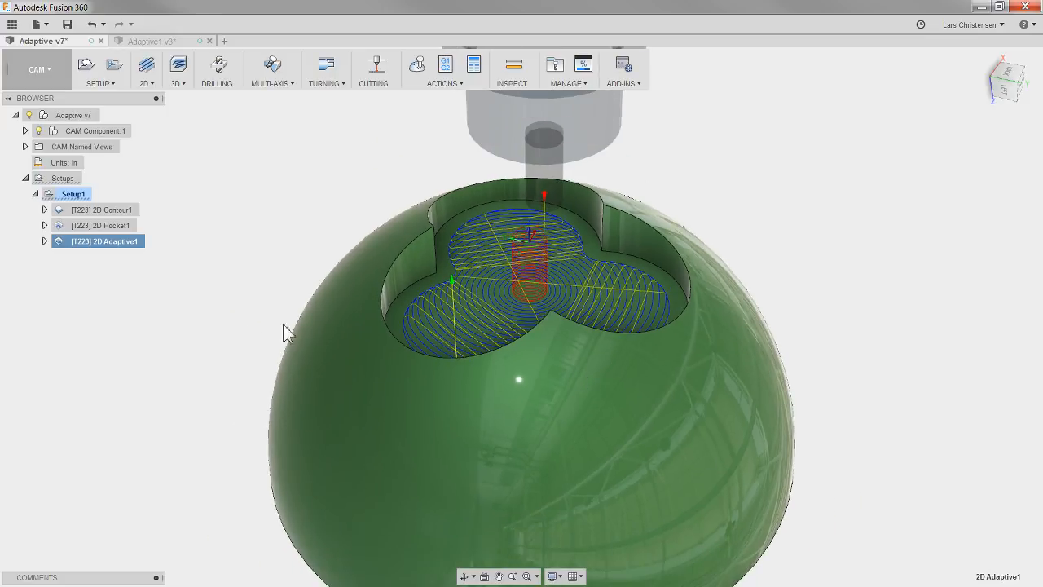
{"action": "left_click", "coordinate": [709, 156]}
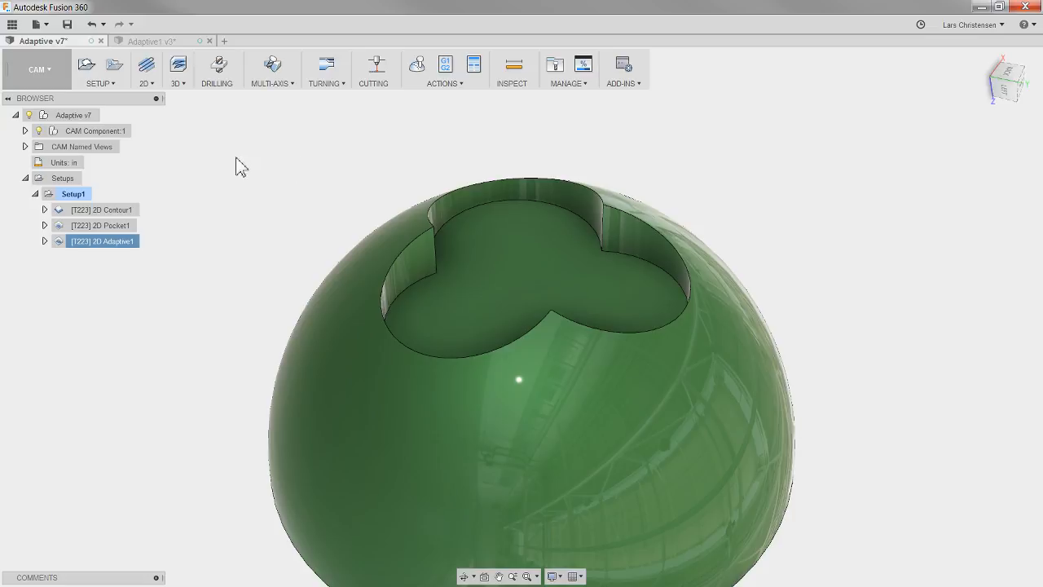
{"action": "left_click", "coordinate": [180, 84]}
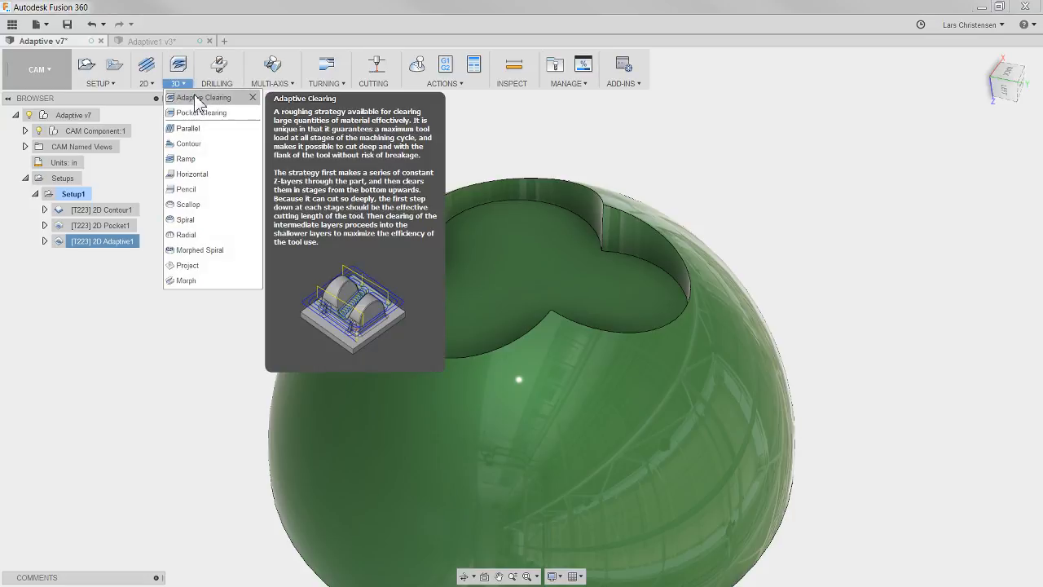
{"action": "left_click", "coordinate": [195, 99]}
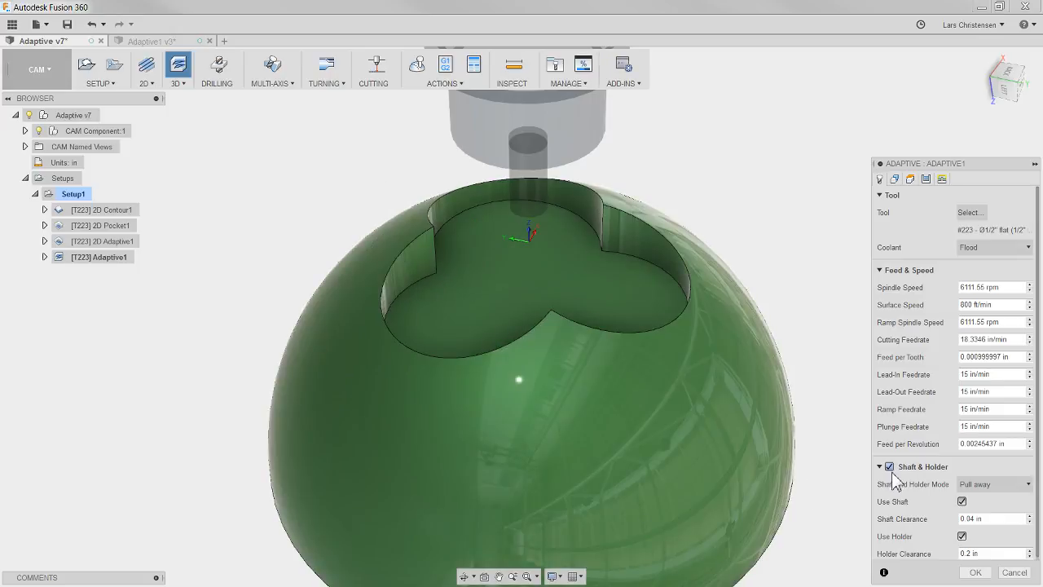
{"action": "left_click", "coordinate": [889, 466]}
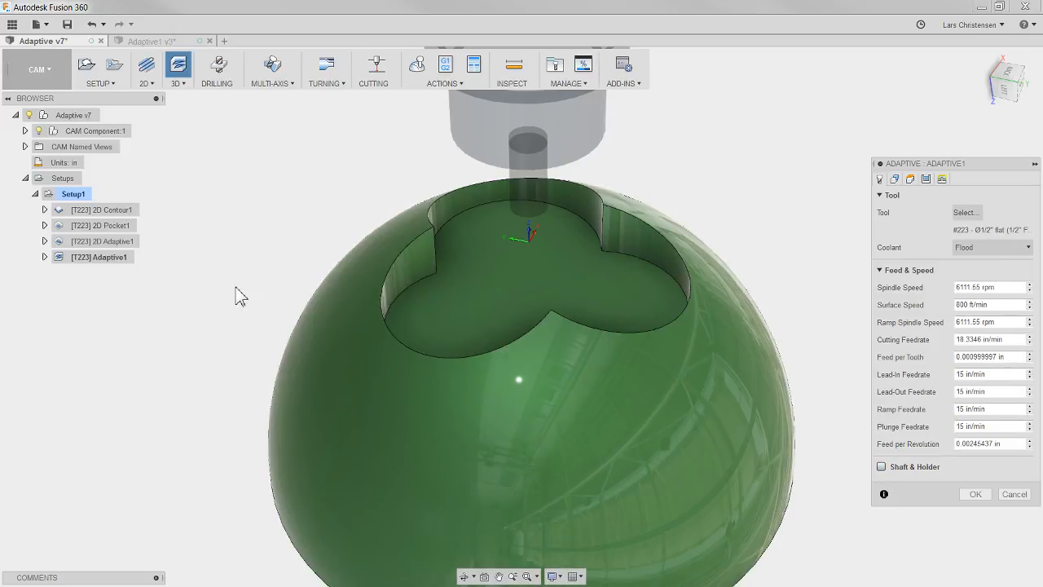
{"action": "scroll", "coordinate": [181, 307], "scroll_direction": "down", "scroll_amount": 3}
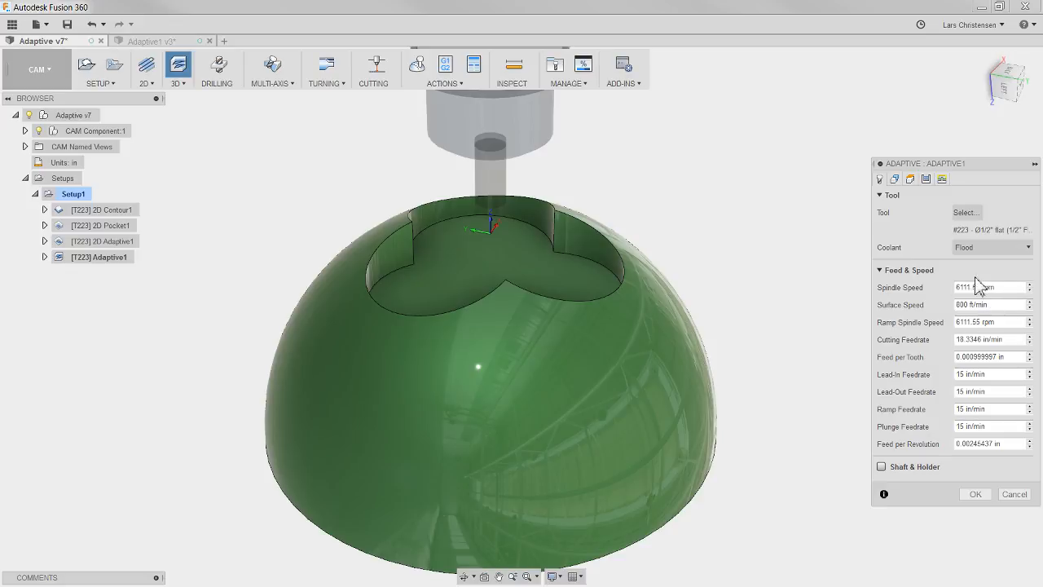
Set the 3D Adaptive operation's optimal load to 0.1 in and its maximum roughing stepdown to 0.9 in
{"action": "left_click", "coordinate": [926, 179]}
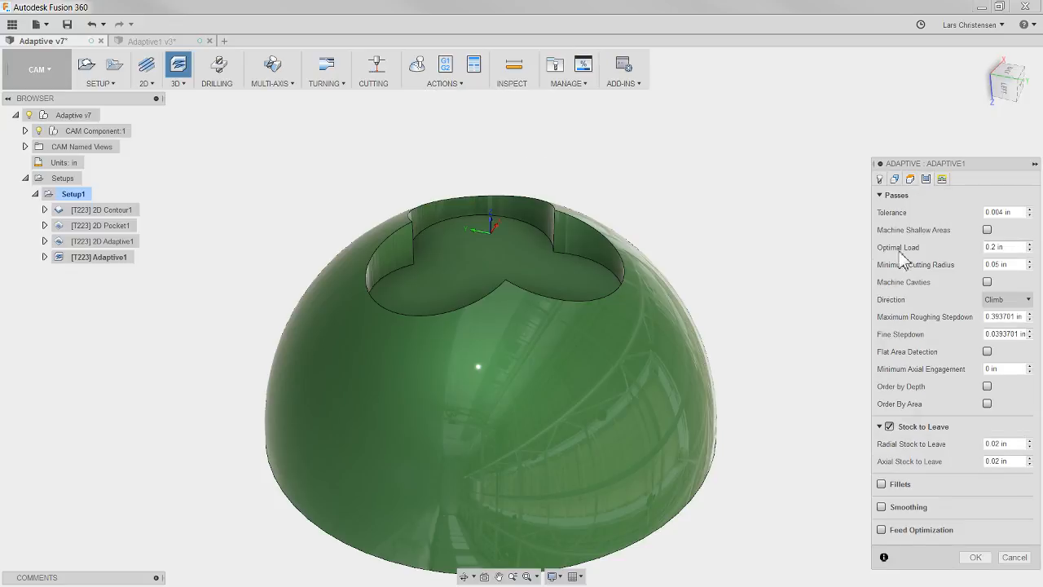
{"action": "left_click", "coordinate": [982, 251]}
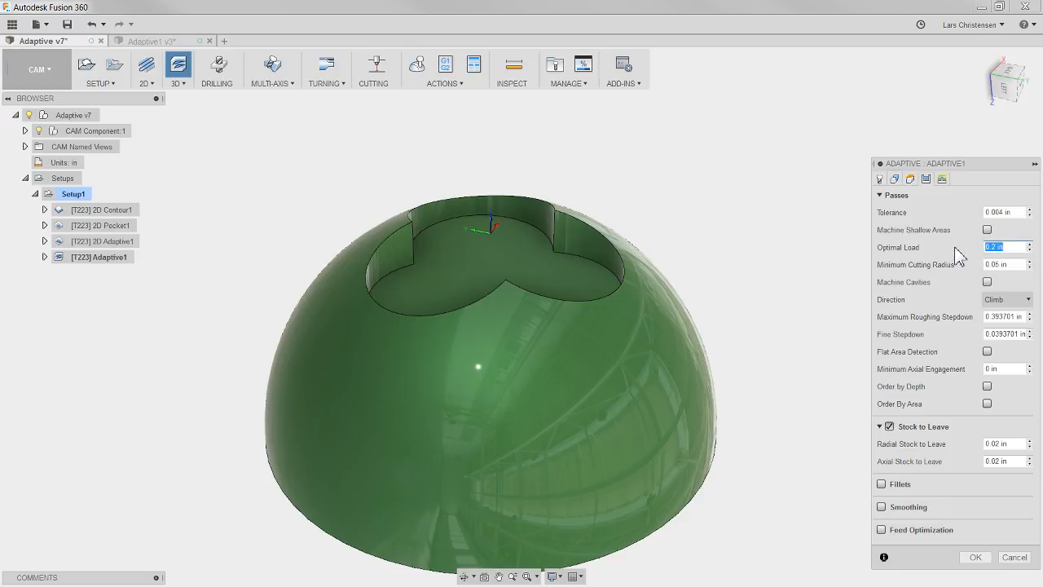
{"action": "key", "text": "BackSpace"}
{"action": "left_click_drag", "start_coordinate": [986, 316], "coordinate": [1025, 316]}
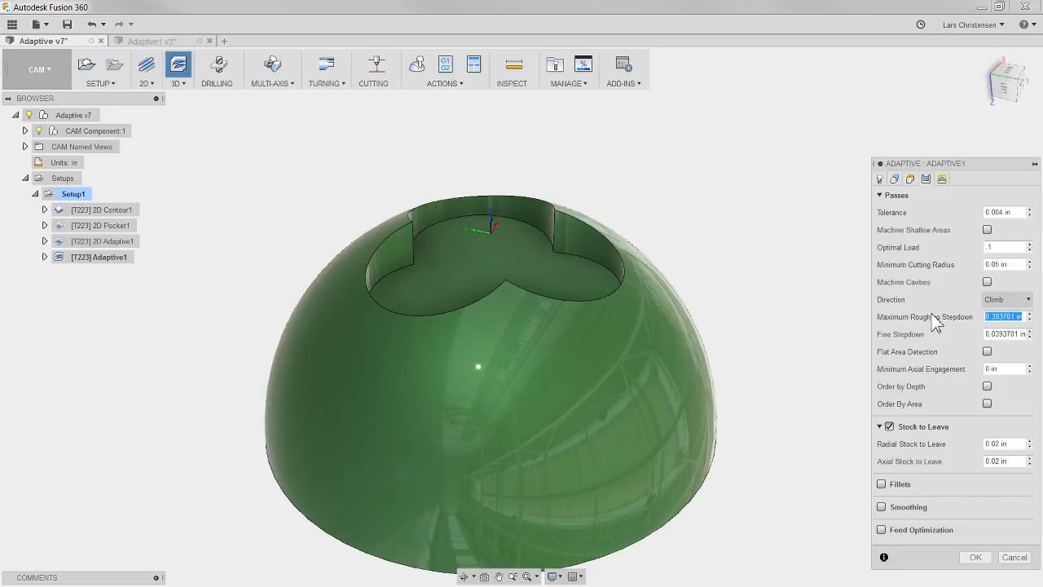
{"action": "key", "text": "BackSpace"}
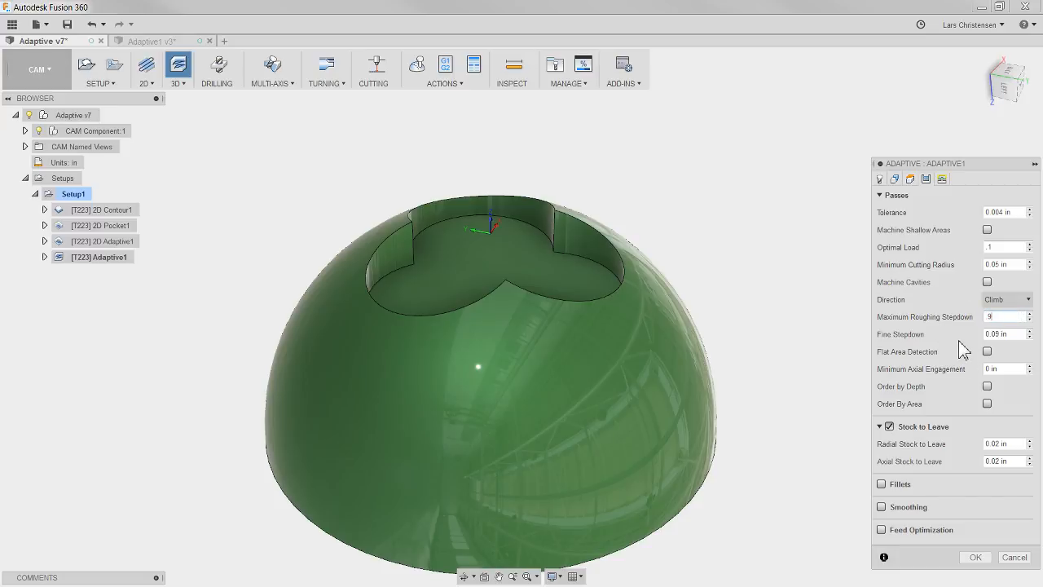
Turn off the separate Model surface selection in the 3D Adaptive geometry settings and generate the toolpath
{"action": "left_click", "coordinate": [941, 180]}
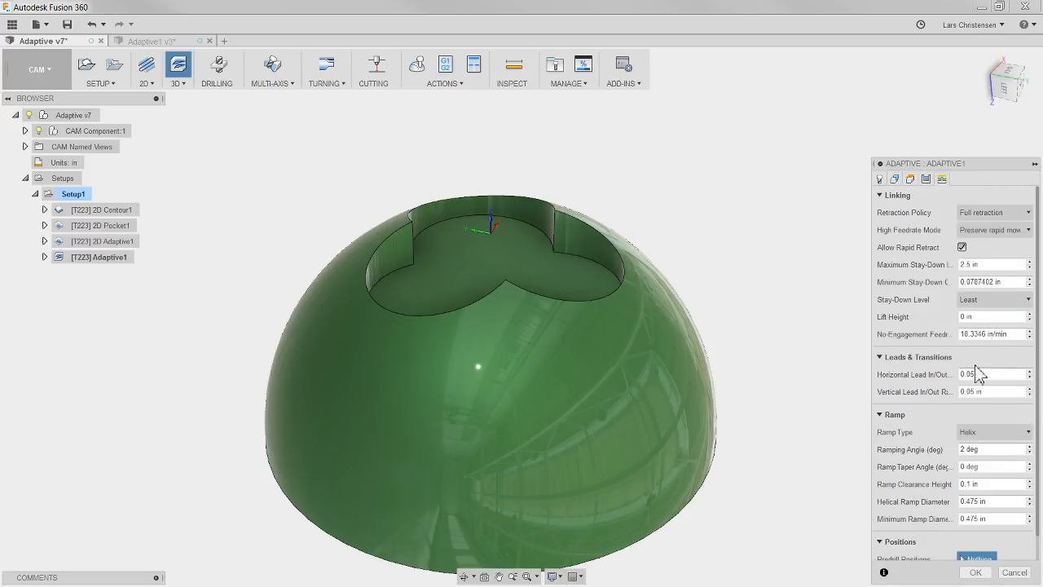
{"action": "left_click", "coordinate": [975, 572]}
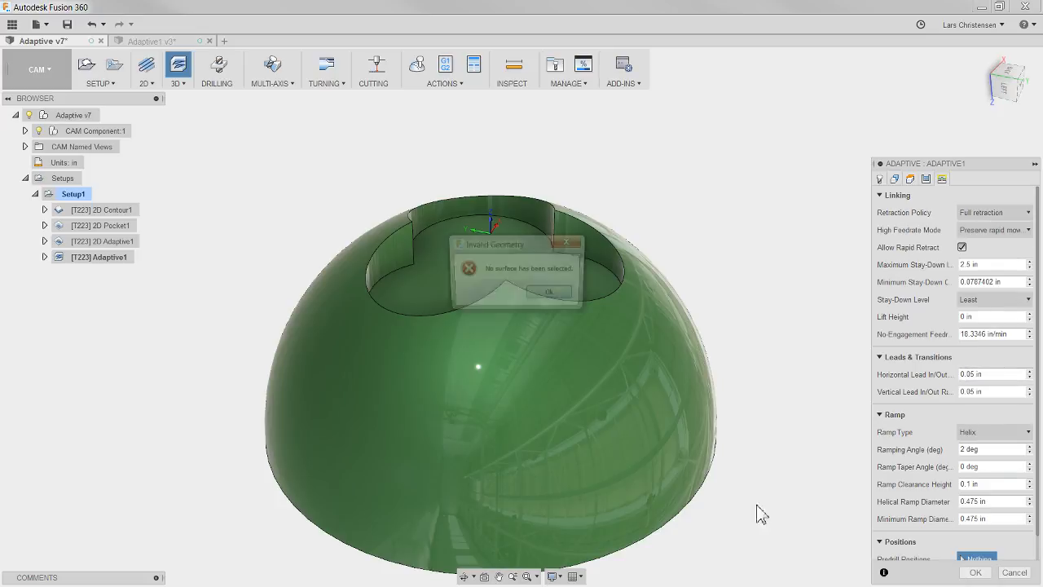
{"action": "left_click", "coordinate": [551, 294]}
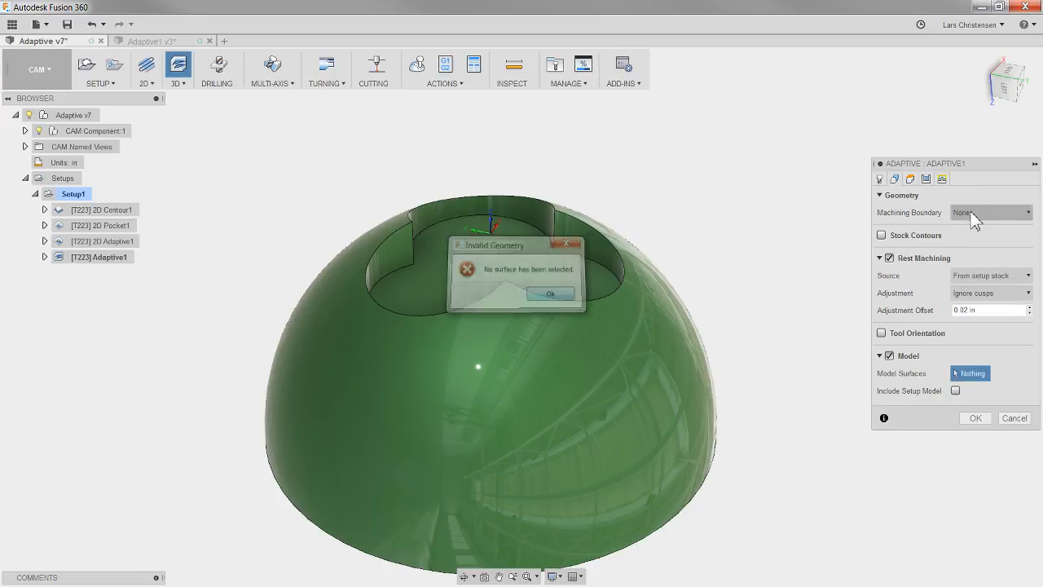
{"action": "left_click", "coordinate": [889, 356]}
{"action": "left_click", "coordinate": [975, 384]}
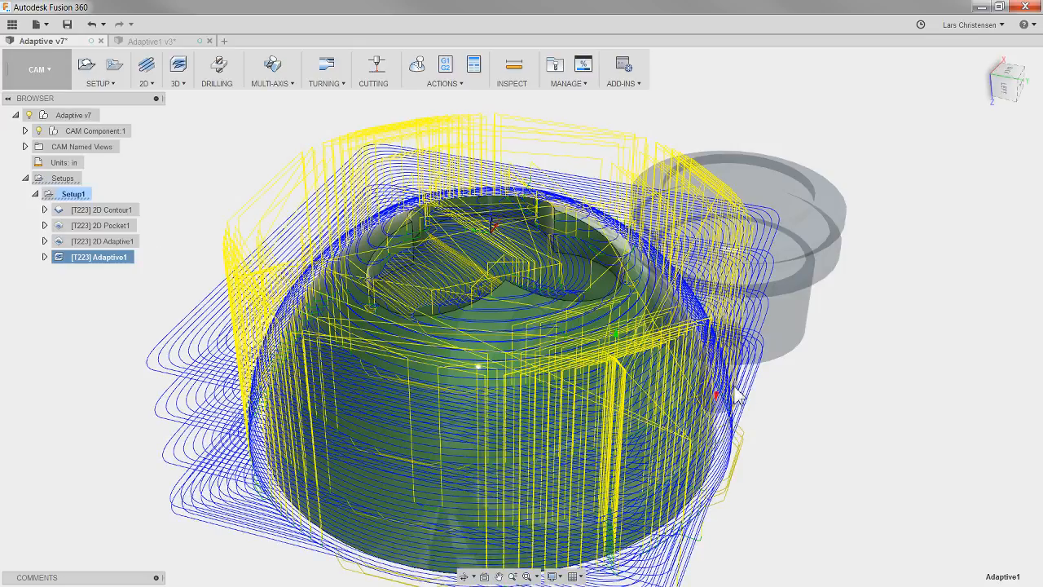
Inspect the retract moves of the 3D Adaptive toolpath around the dome, and duplicate the operation
{"action": "middle_click_drag", "start_coordinate": [840, 405], "coordinate": [782, 384], "text": "shift"}
{"action": "scroll", "coordinate": [692, 393], "scroll_direction": "up", "scroll_amount": 5}
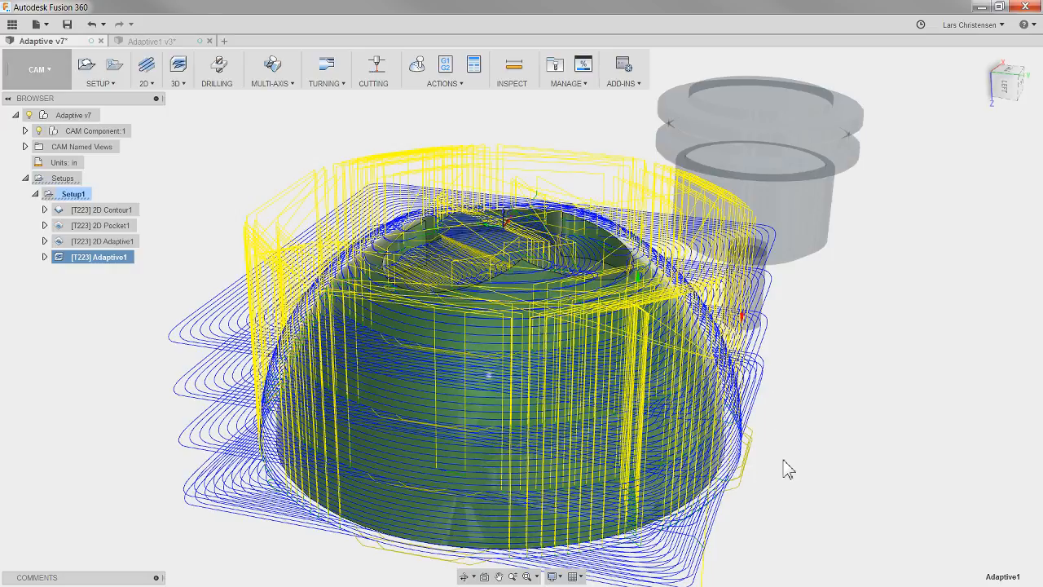
{"action": "scroll", "coordinate": [550, 408], "scroll_direction": "down", "scroll_amount": 1}
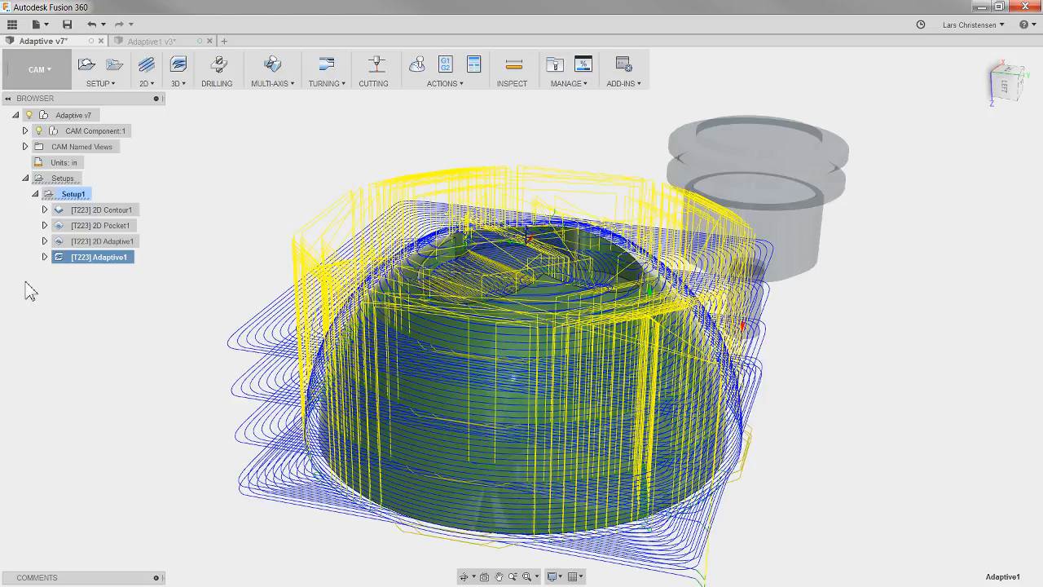
{"action": "right_click", "coordinate": [106, 260]}
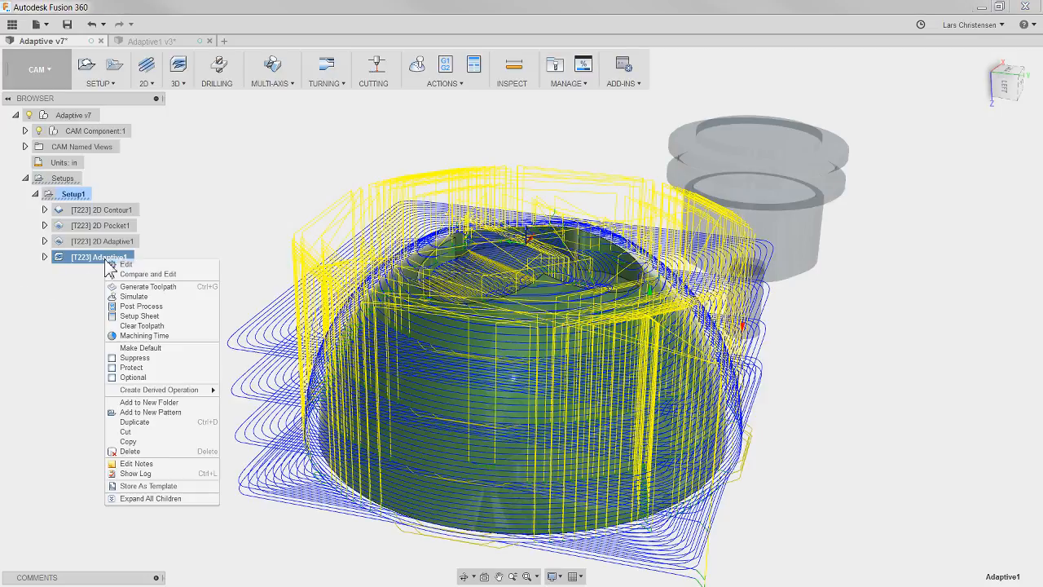
{"action": "left_click", "coordinate": [135, 422]}
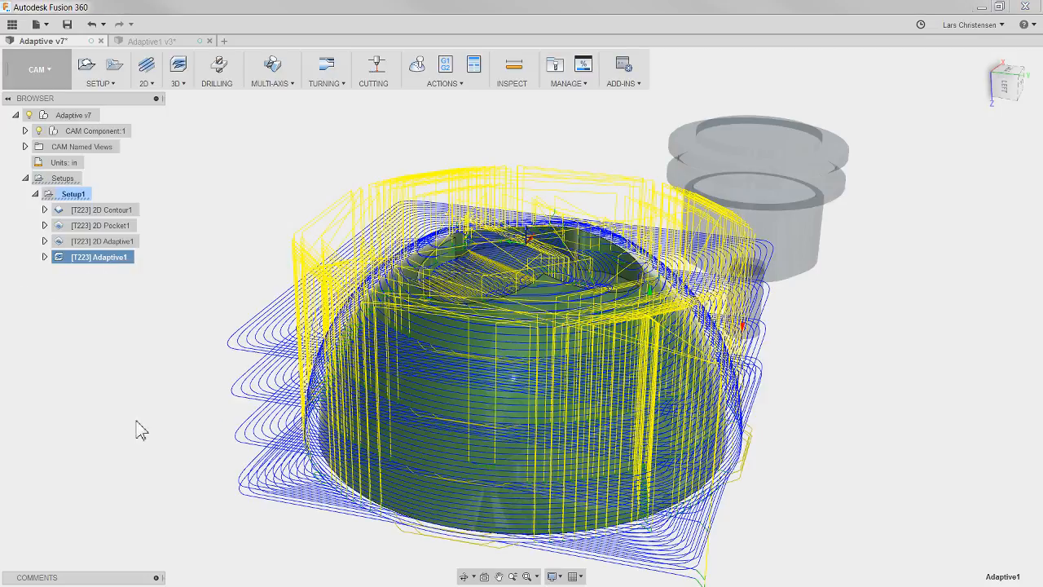
{"action": "left_click", "coordinate": [104, 274]}
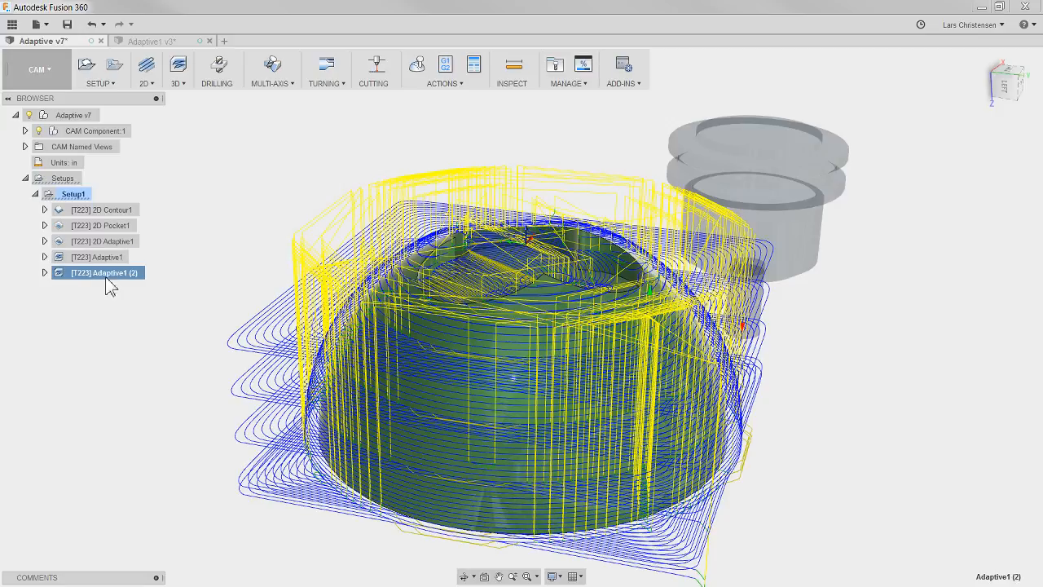
Set the duplicated 3D Adaptive operation's maximum stay-down distance to 8 in and stay-down level to 50%, and regenerate its toolpath
{"action": "right_click", "coordinate": [114, 276]}
{"action": "left_click", "coordinate": [129, 279]}
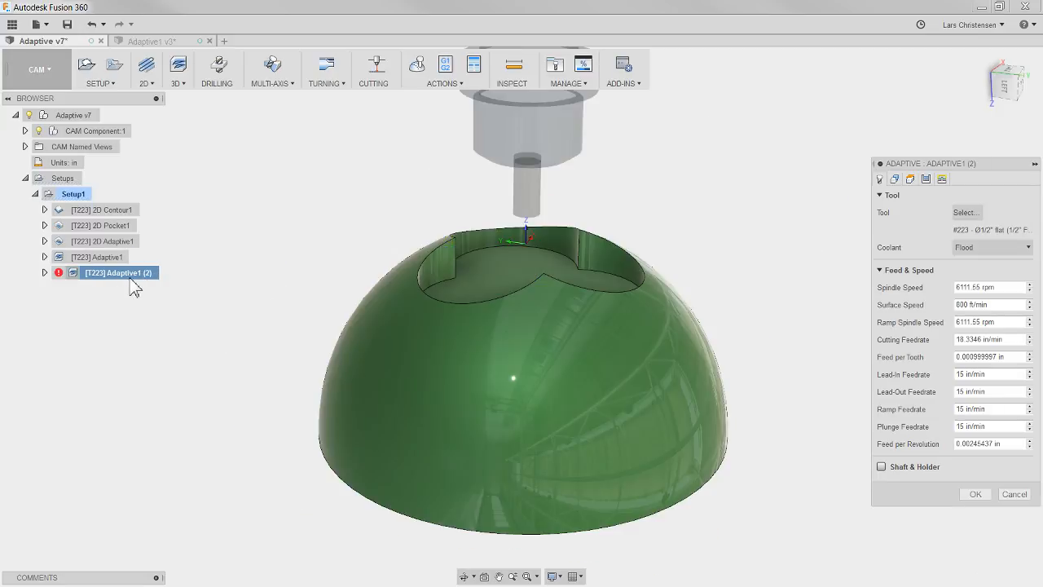
{"action": "left_click", "coordinate": [942, 178]}
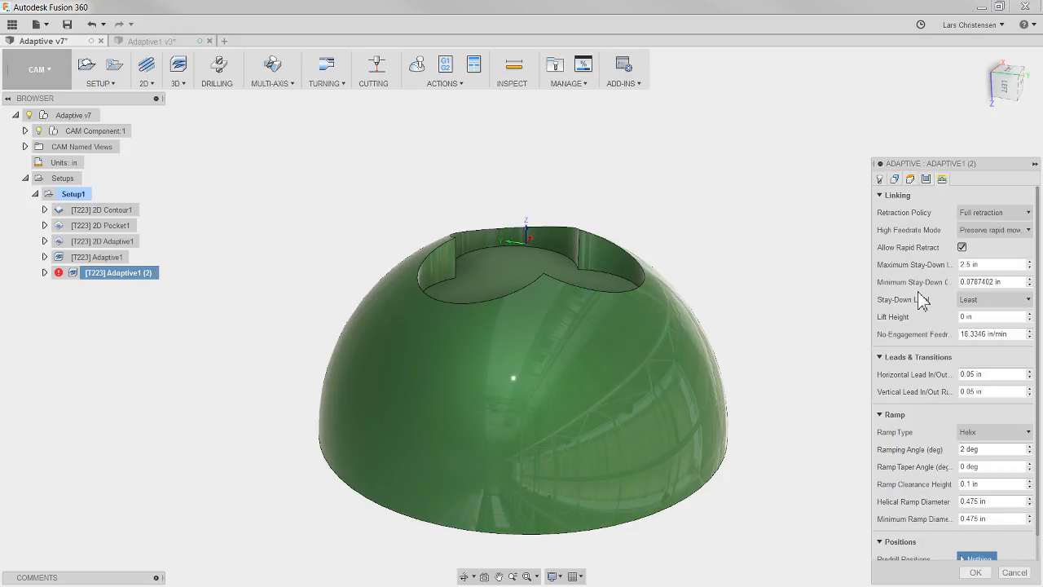
{"action": "left_click", "coordinate": [1000, 264]}
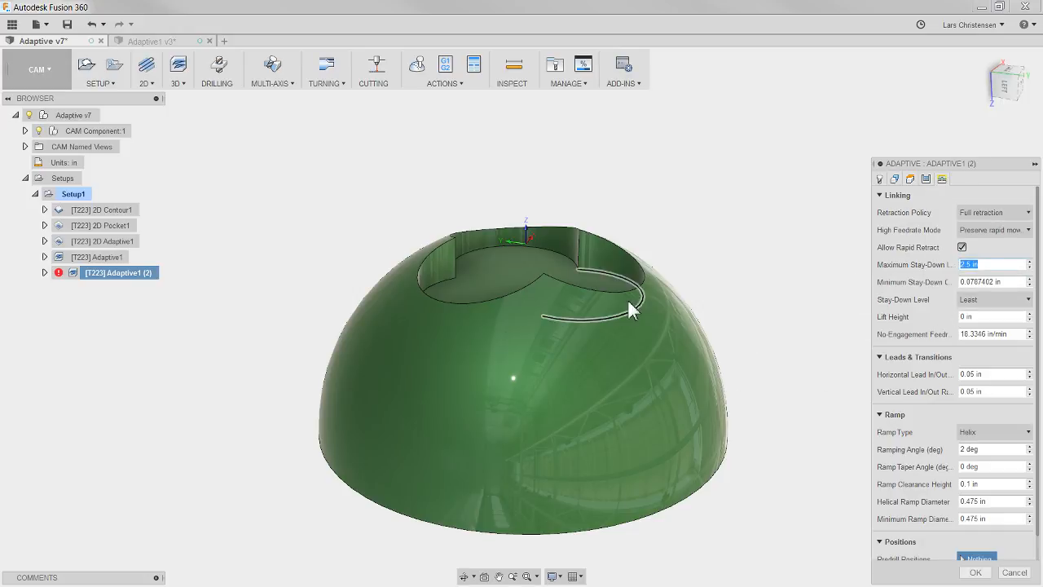
{"action": "type", "text": "8"}
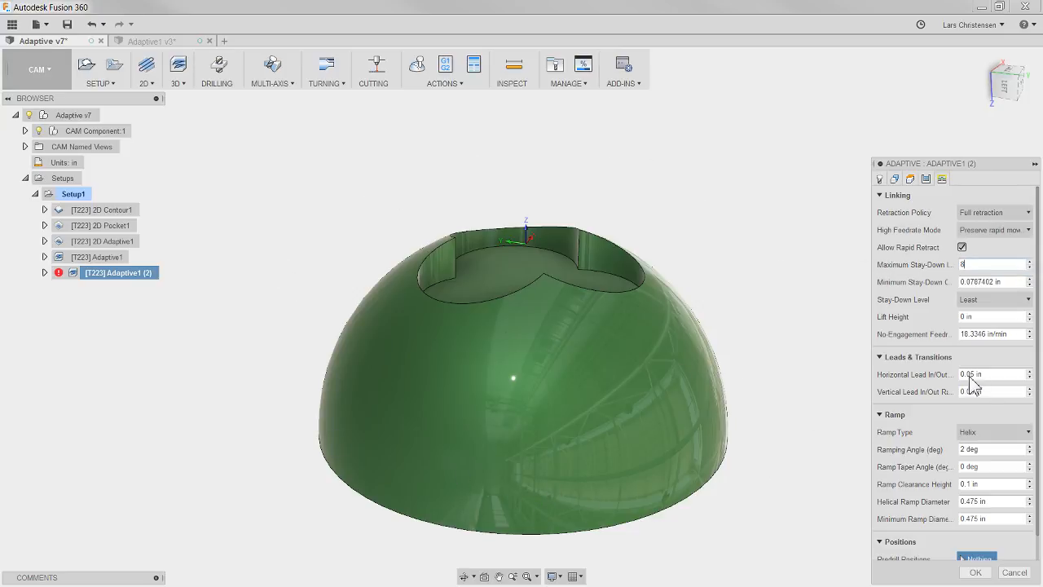
{"action": "left_click", "coordinate": [989, 300]}
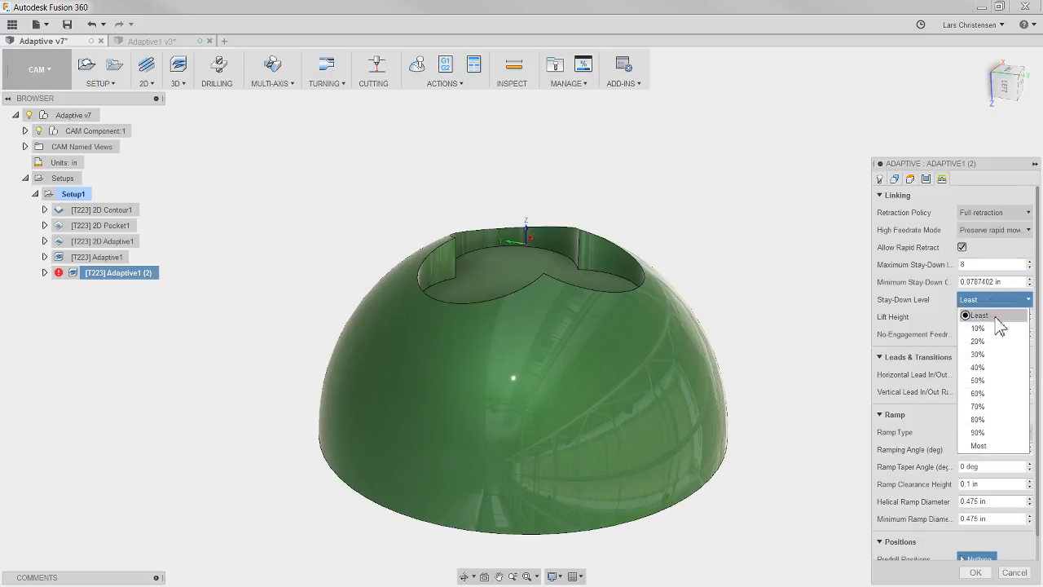
{"action": "left_click", "coordinate": [986, 382]}
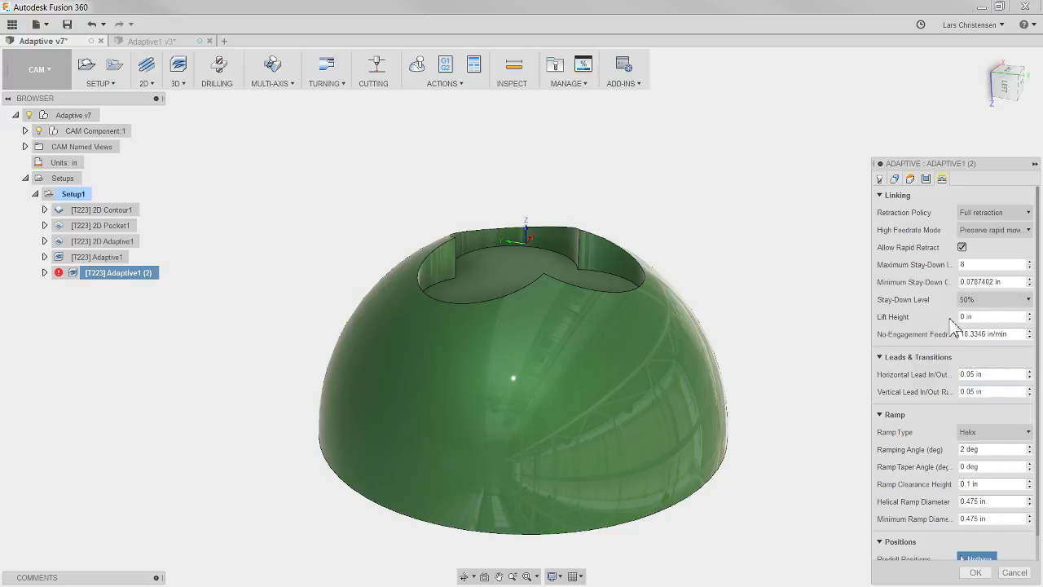
{"action": "left_click", "coordinate": [978, 573]}
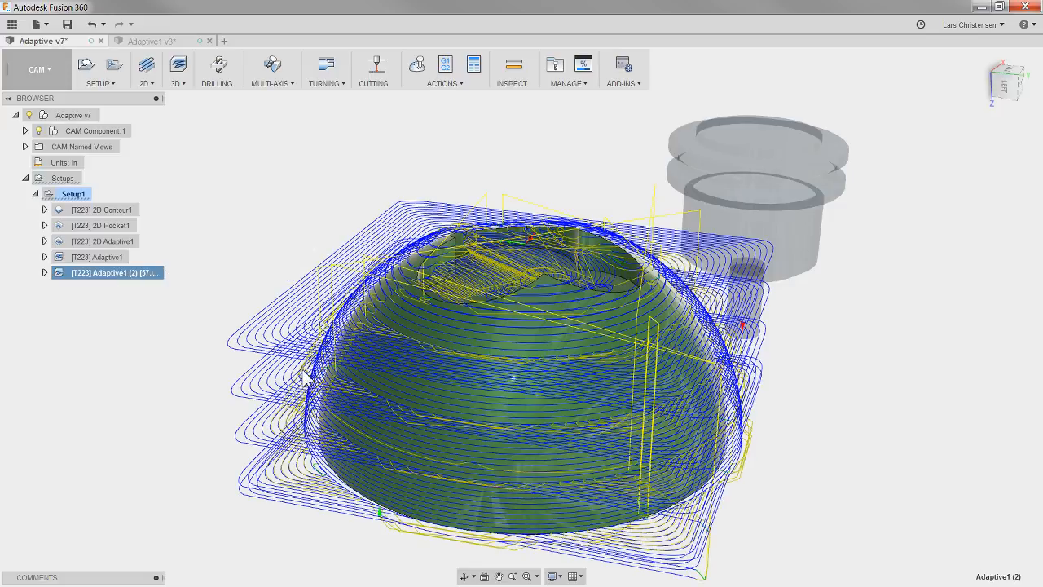
Compare the Least and 50% stay-down 3D Adaptive toolpaths, and duplicate the 50% operation
{"action": "left_click", "coordinate": [97, 257]}
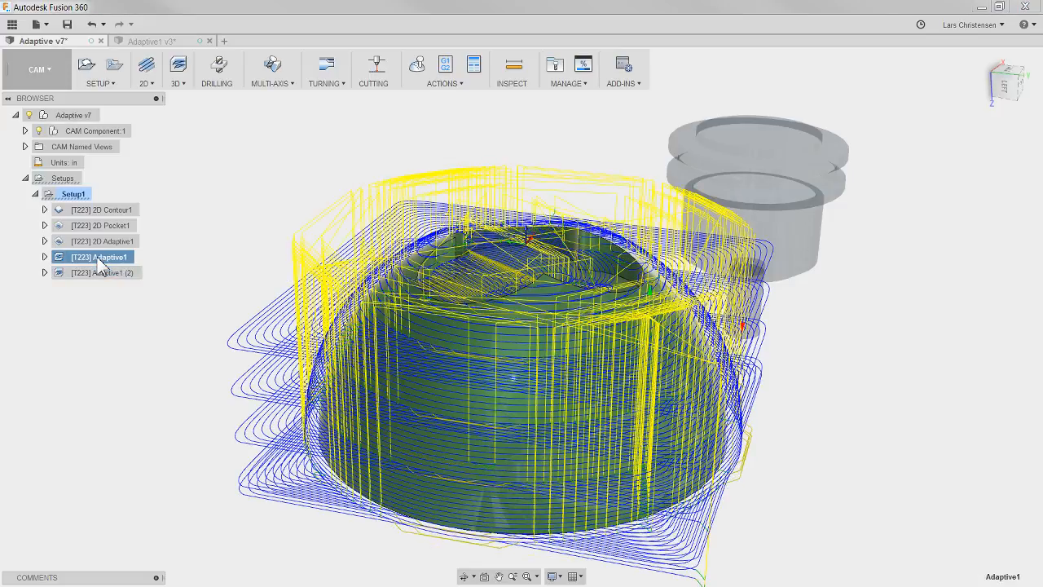
{"action": "left_click", "coordinate": [105, 273]}
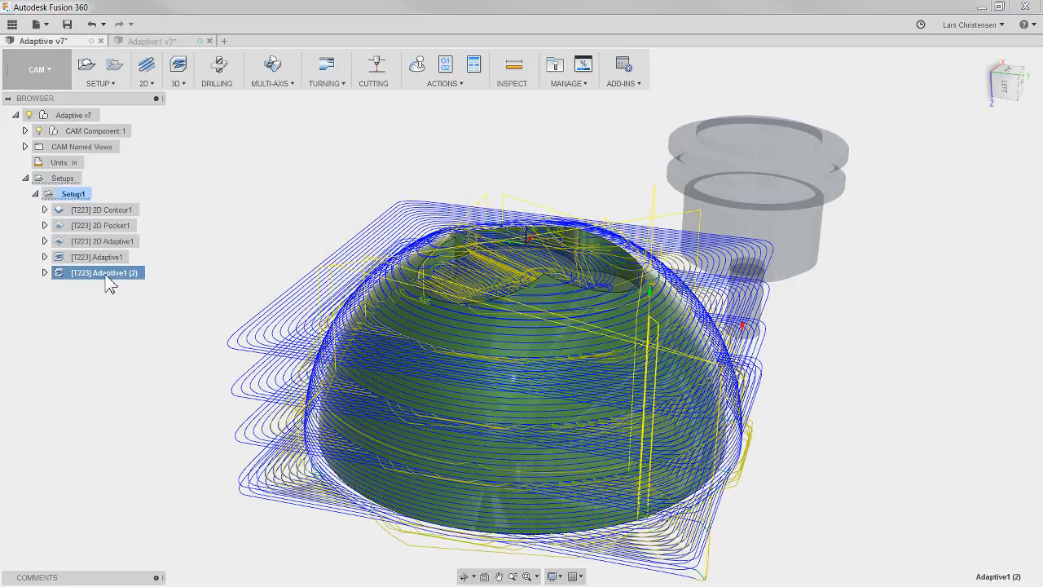
{"action": "scroll", "coordinate": [253, 162], "scroll_direction": "down", "scroll_amount": 1}
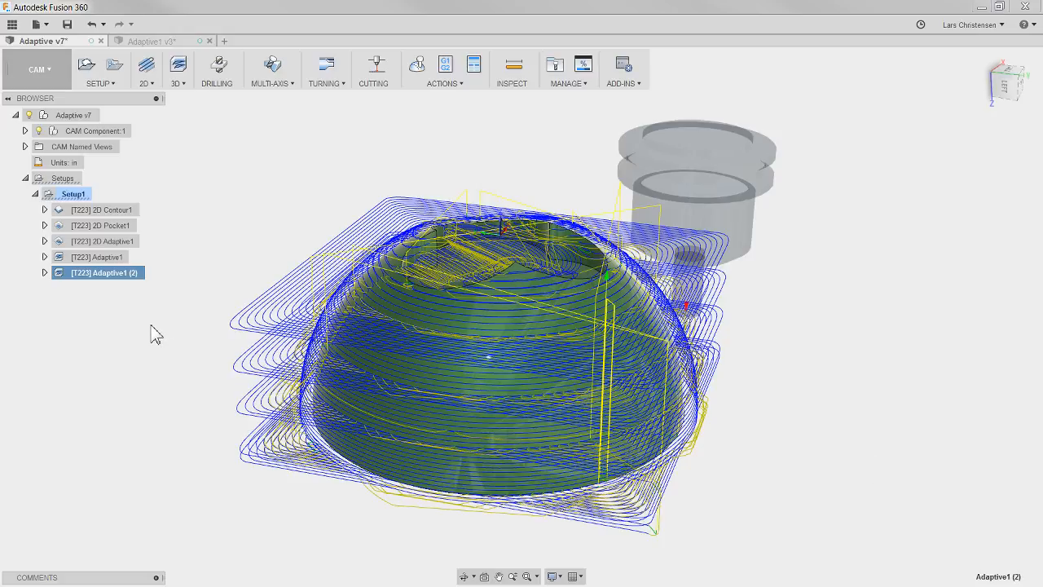
{"action": "right_click", "coordinate": [79, 282]}
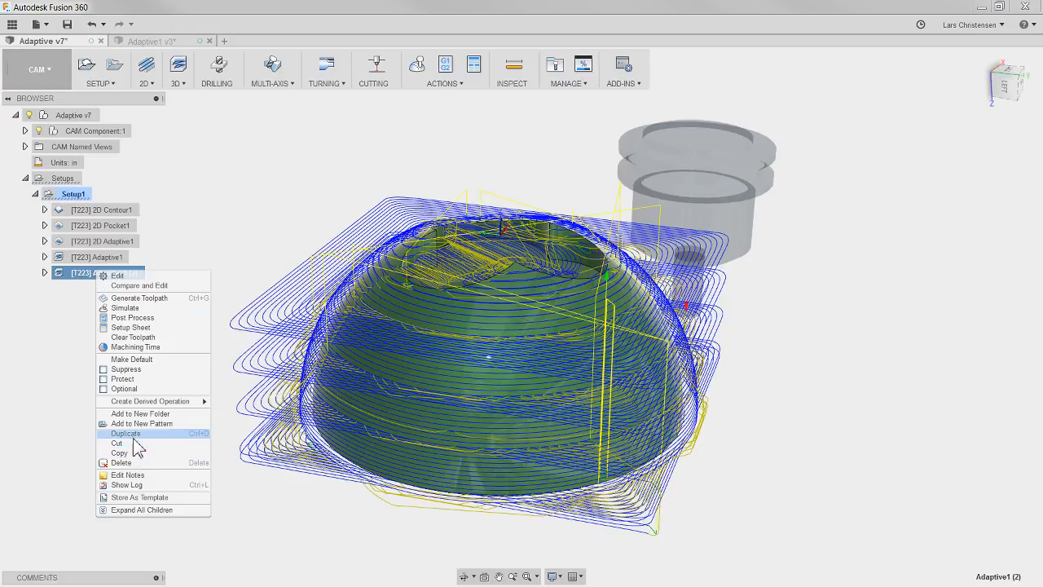
{"action": "left_click", "coordinate": [135, 433]}
Set the newest 3D Adaptive copy's stay-down level to Most and regenerate its toolpath
{"action": "right_click", "coordinate": [96, 289]}
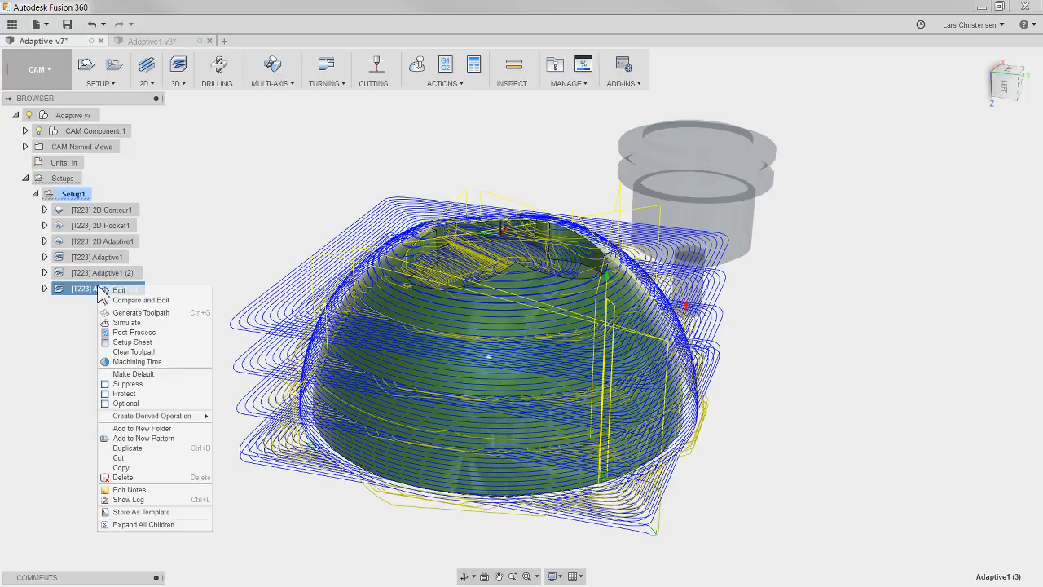
{"action": "left_click", "coordinate": [119, 290]}
{"action": "left_click", "coordinate": [942, 181]}
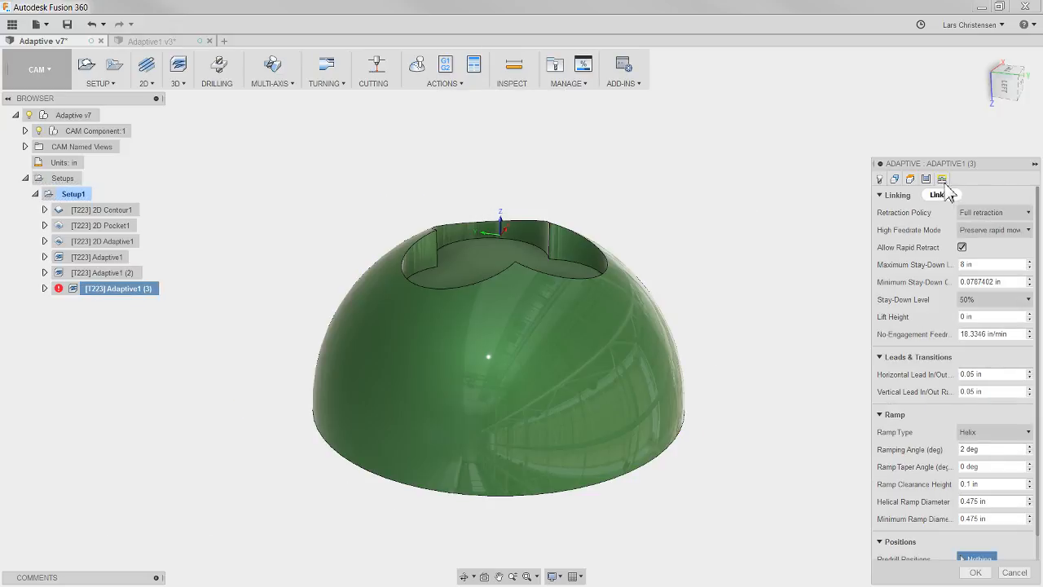
{"action": "left_click", "coordinate": [992, 299]}
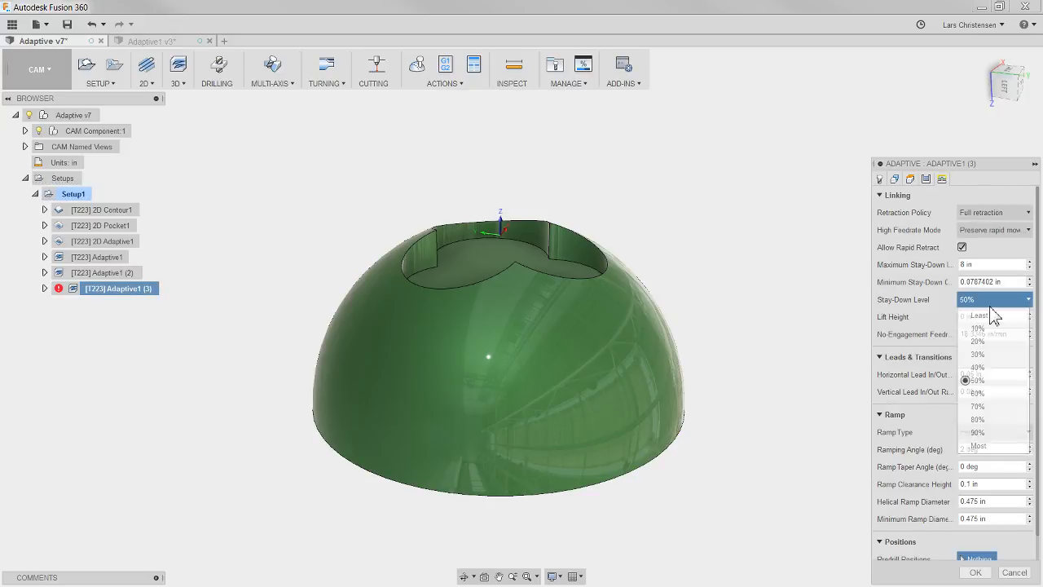
{"action": "left_click", "coordinate": [978, 444]}
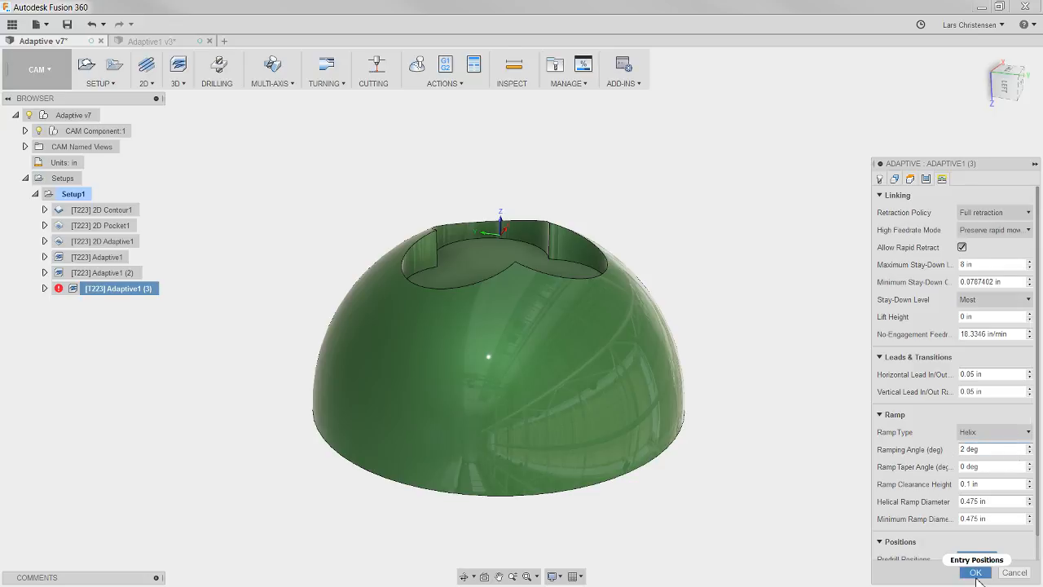
{"action": "left_click", "coordinate": [974, 572]}
{"action": "scroll", "coordinate": [231, 398], "scroll_direction": "up", "scroll_amount": 1}
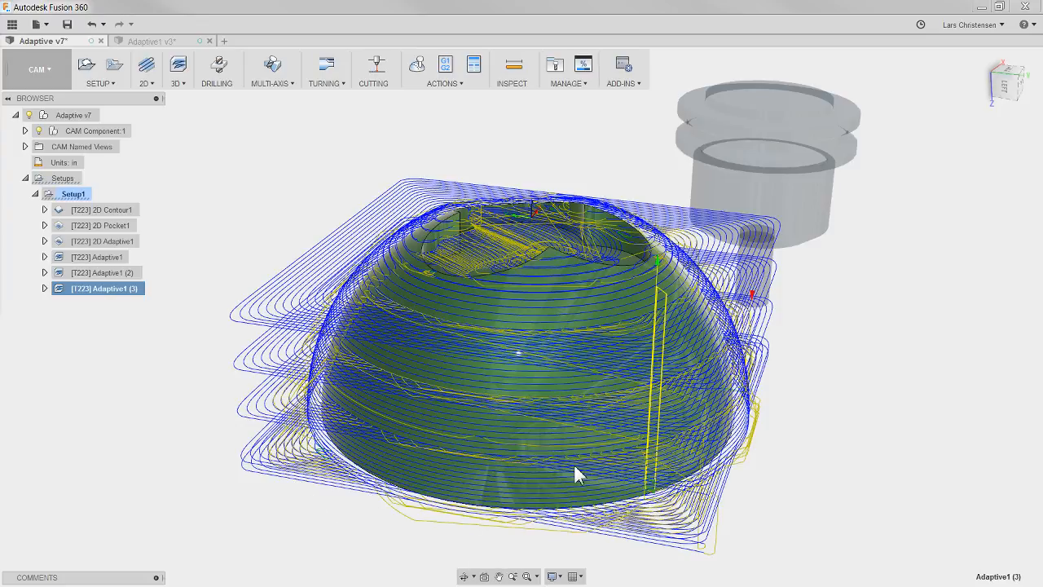
Compare the retract moves of the Least, 50% and Most stay-down 3D Adaptive toolpaths on the dome
{"action": "left_click", "coordinate": [861, 444]}
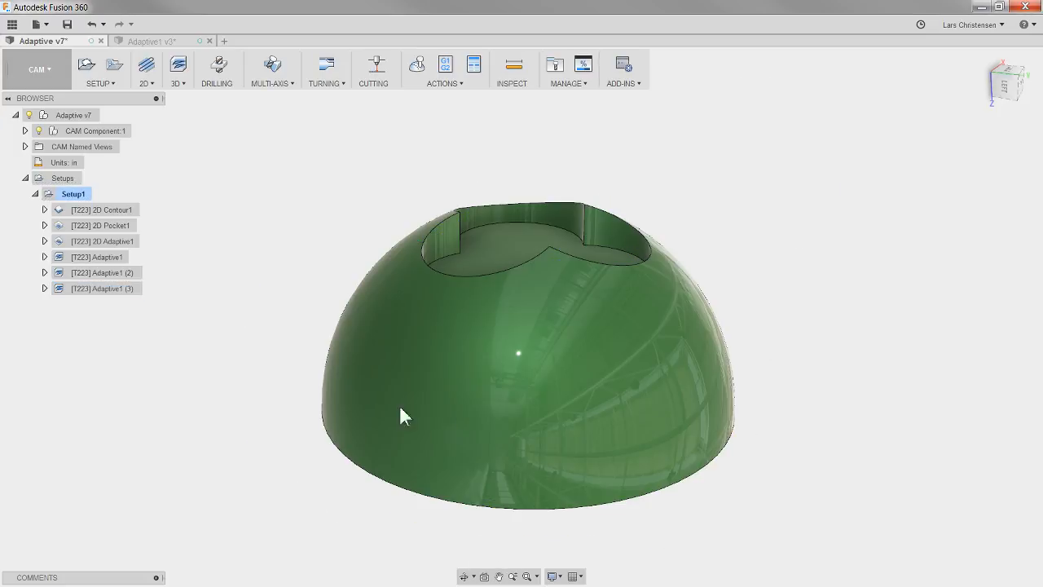
{"action": "left_click", "coordinate": [133, 289]}
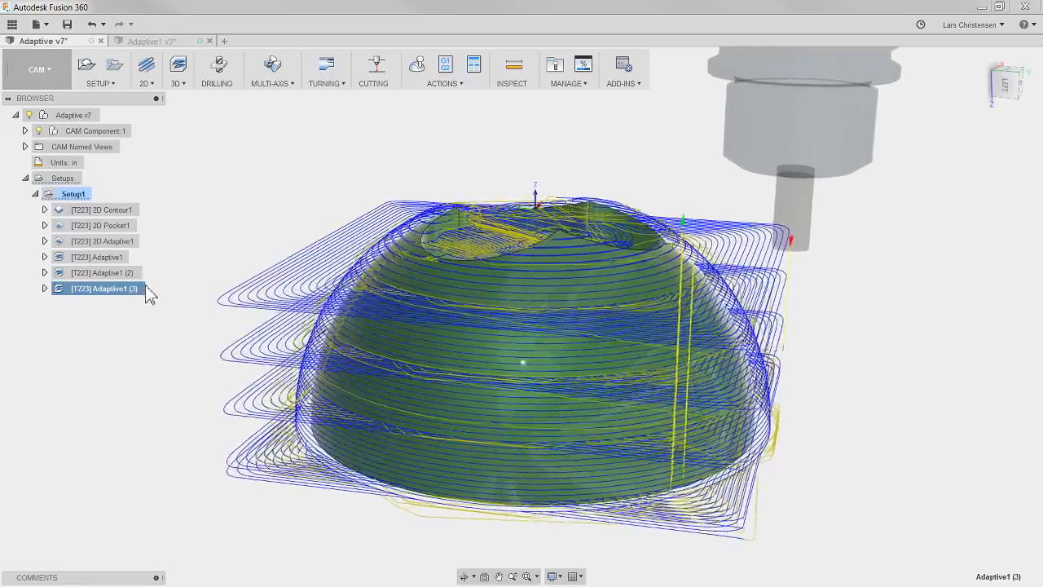
{"action": "left_click", "coordinate": [110, 257]}
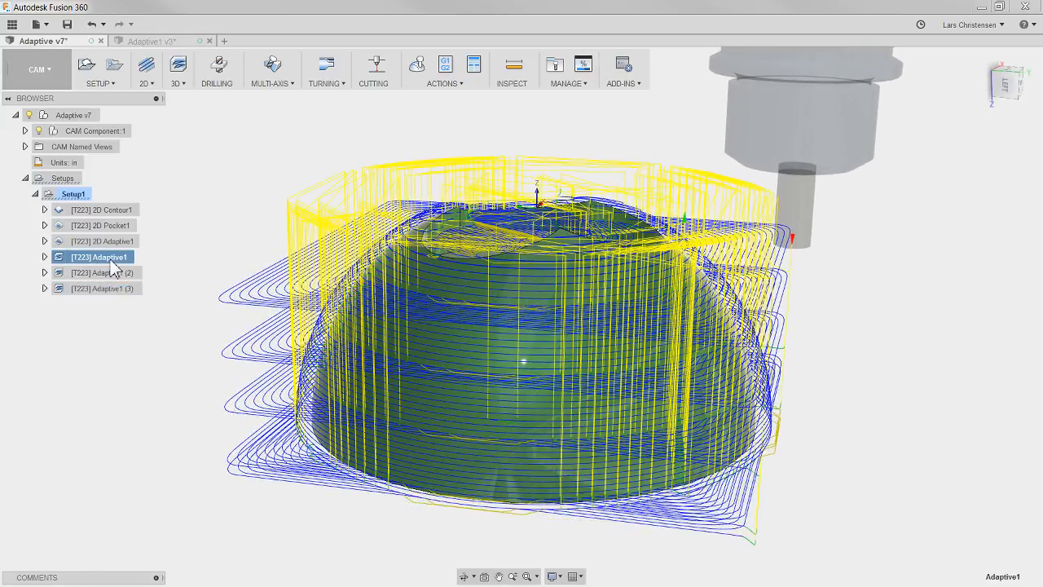
{"action": "left_click", "coordinate": [109, 276]}
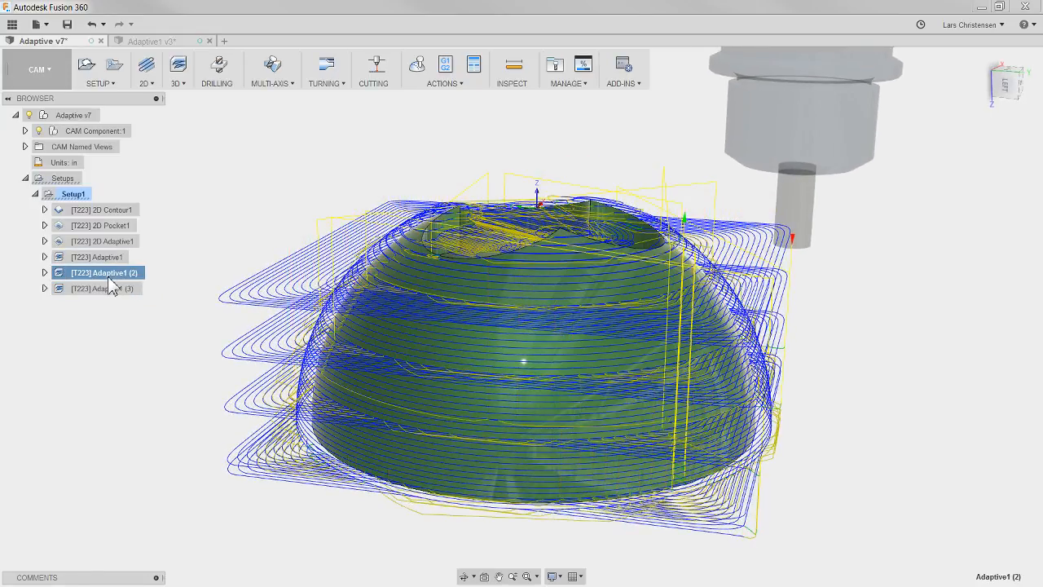
{"action": "left_click", "coordinate": [112, 293]}
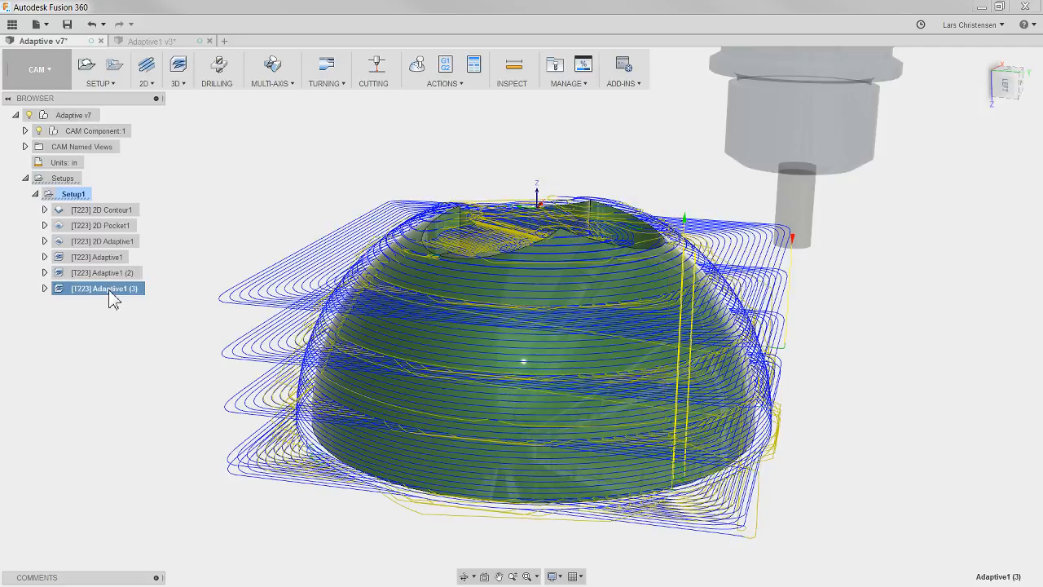
{"action": "left_click", "coordinate": [106, 277]}
{"action": "left_click", "coordinate": [106, 288]}
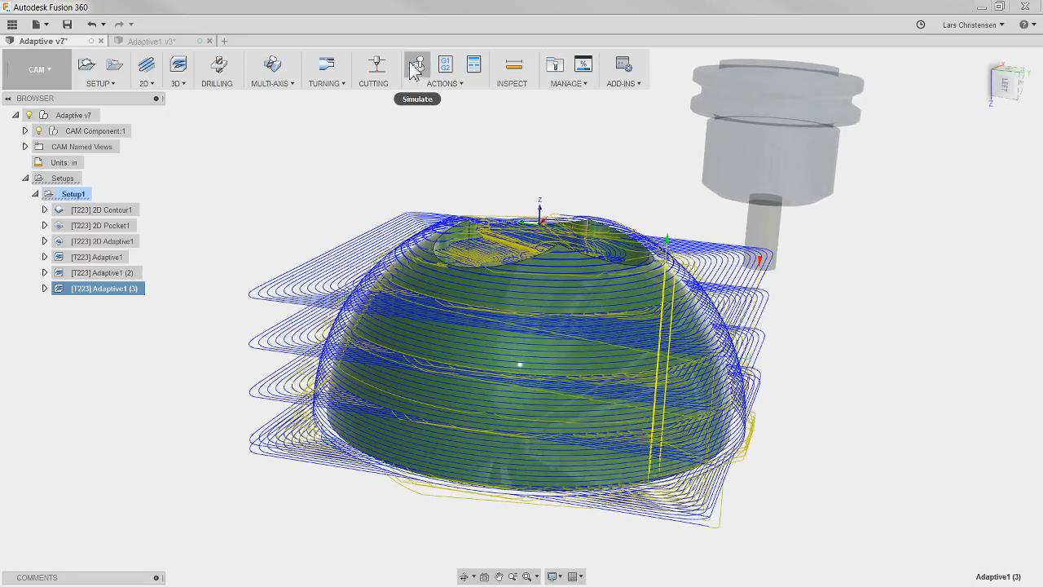
Simulate the Most stay-down 3D Adaptive operation with the tool holder shown to check for collisions, and close the simulation
{"action": "left_click", "coordinate": [411, 63]}
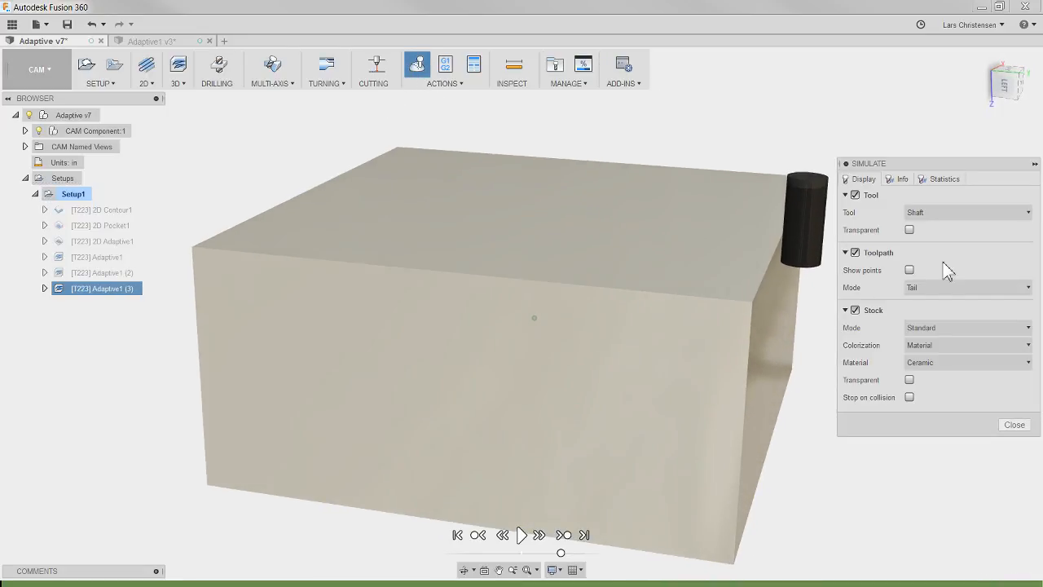
{"action": "left_click", "coordinate": [953, 213]}
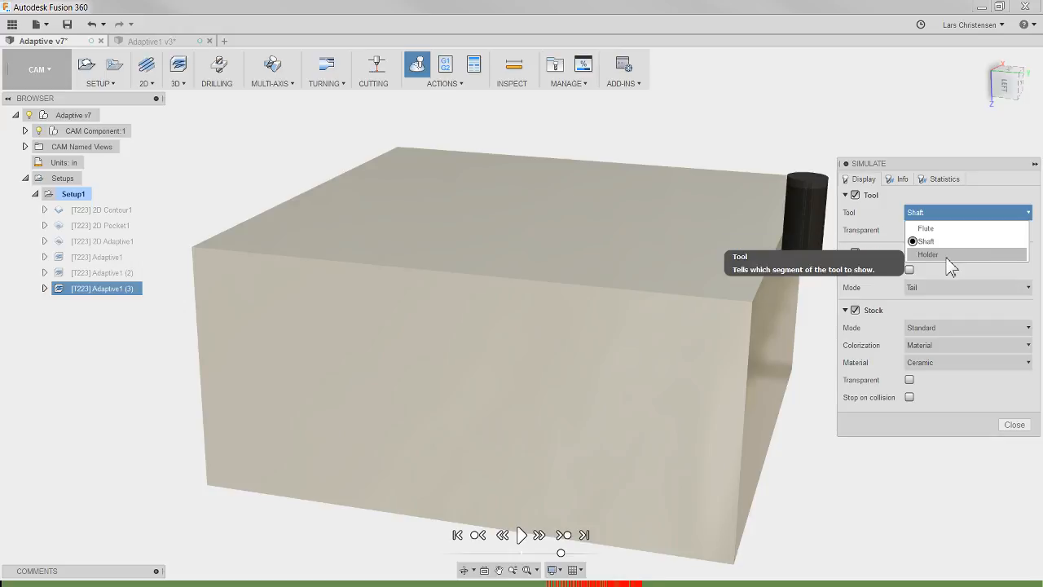
{"action": "left_click", "coordinate": [952, 254]}
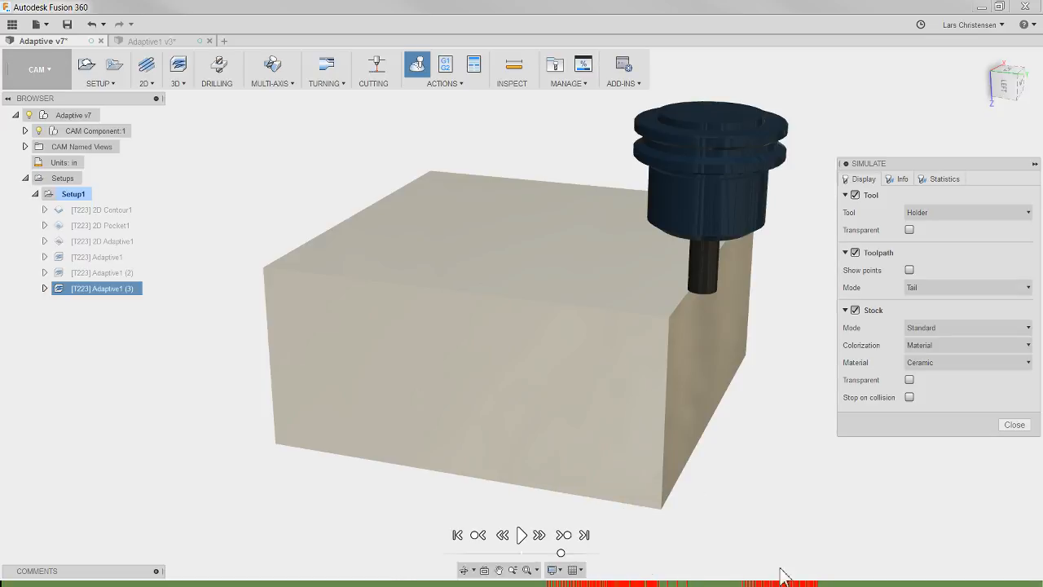
{"action": "left_click", "coordinate": [1014, 425]}
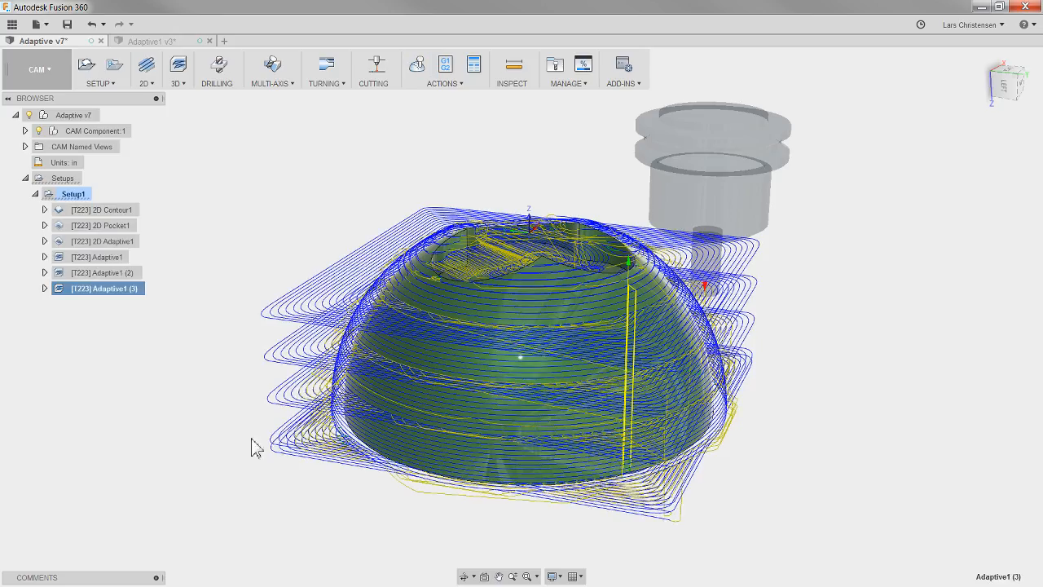
Enable shaft and holder checking in Pull away mode for the third 3D Adaptive operation and regenerate its toolpath
{"action": "right_click", "coordinate": [125, 291]}
{"action": "left_click", "coordinate": [145, 295]}
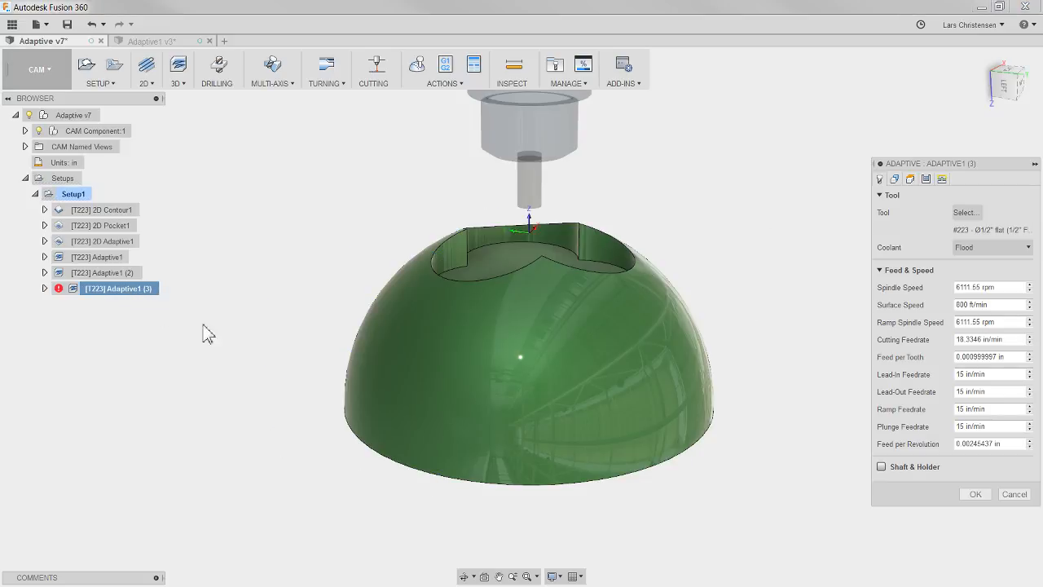
{"action": "left_click", "coordinate": [881, 467]}
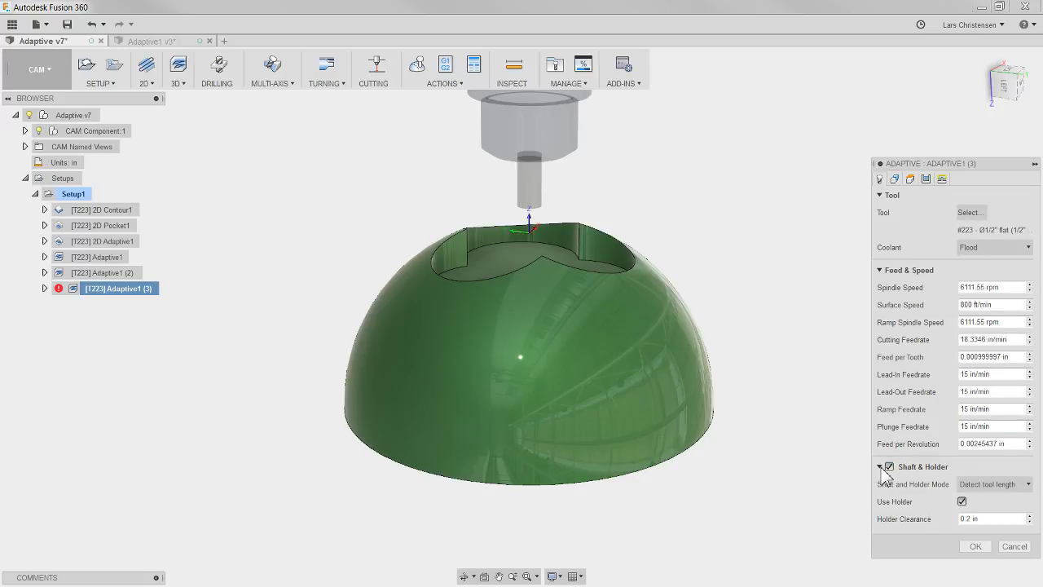
{"action": "left_click", "coordinate": [969, 486]}
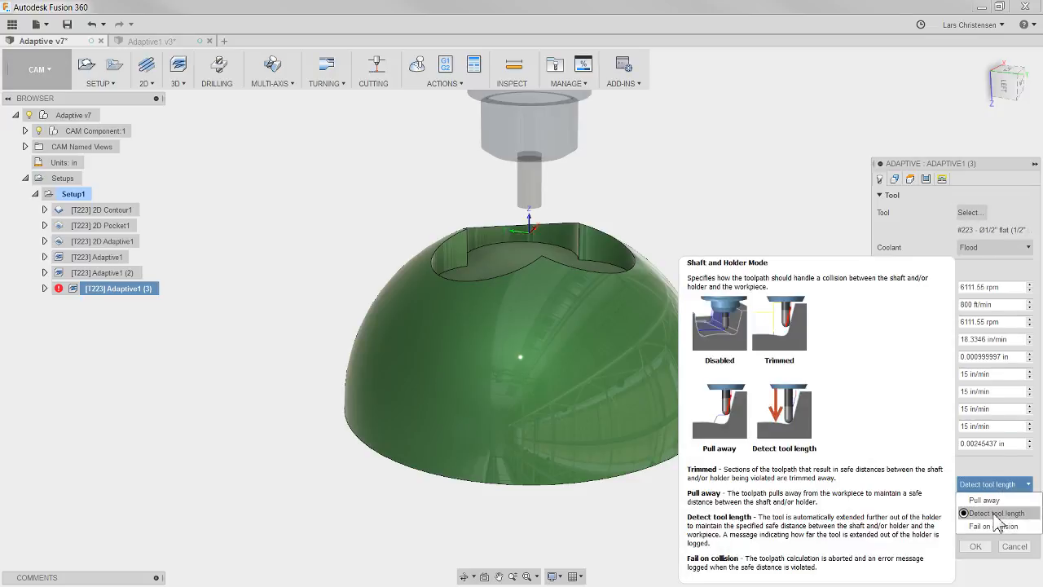
{"action": "left_click", "coordinate": [998, 500]}
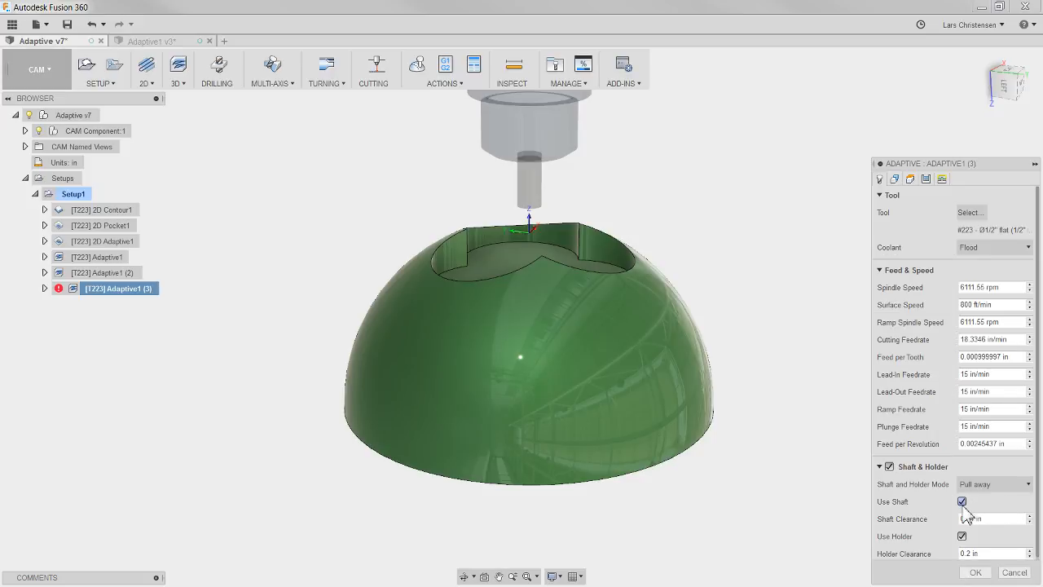
{"action": "left_click", "coordinate": [975, 573]}
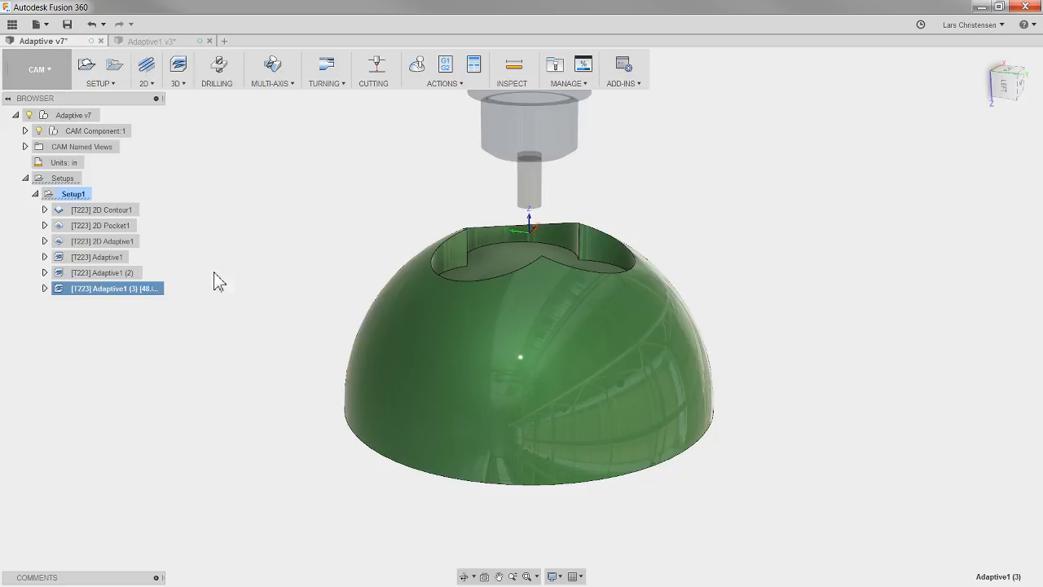
Review the optimal load and maximum stay-down distance of the pocket part's second 2D Adaptive operation, and return to the dome's third 3D Adaptive toolpath
{"action": "left_click", "coordinate": [157, 41]}
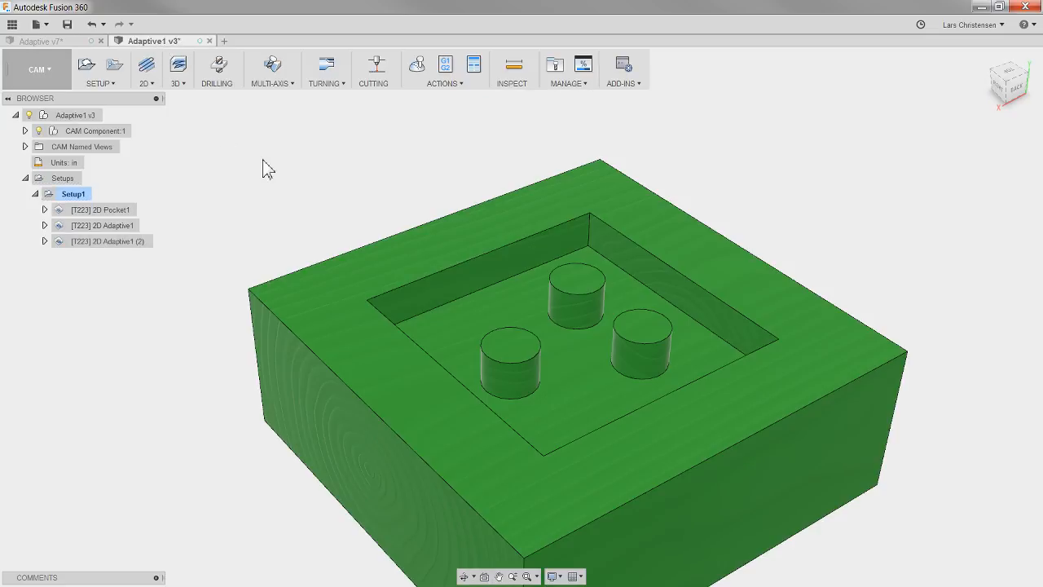
{"action": "right_click", "coordinate": [117, 245]}
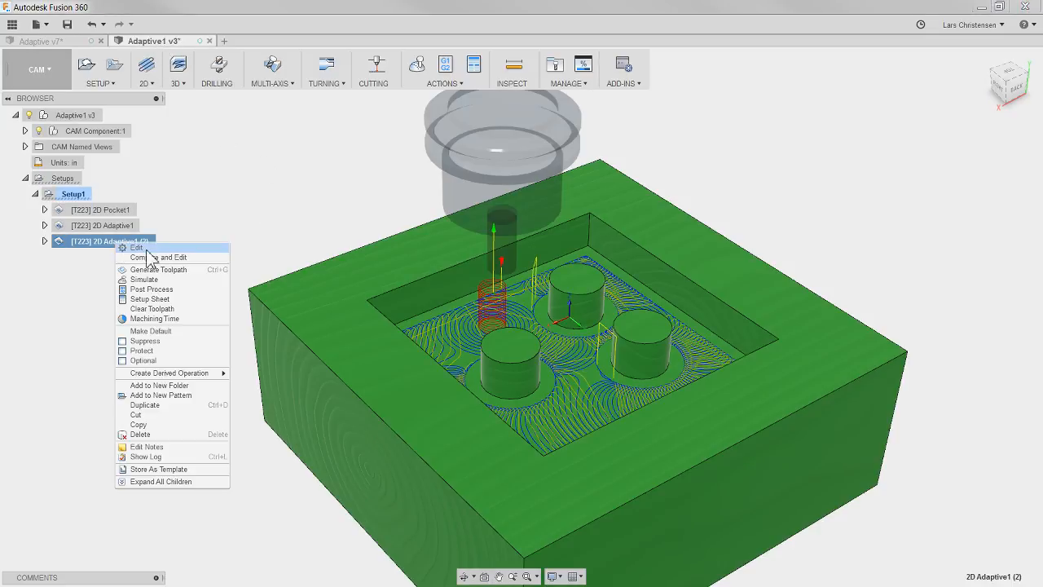
{"action": "left_click", "coordinate": [143, 256]}
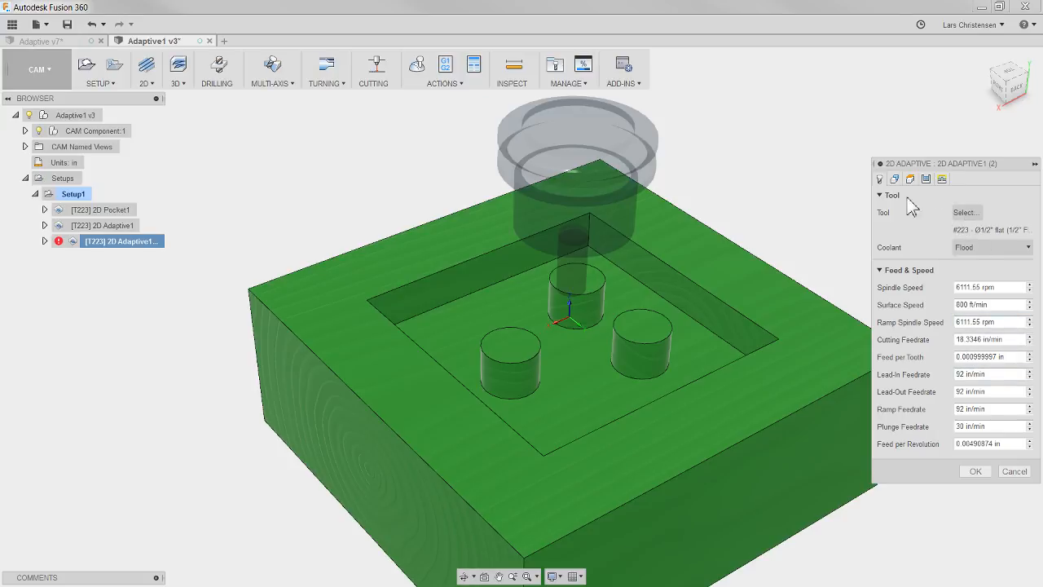
{"action": "left_click", "coordinate": [926, 180]}
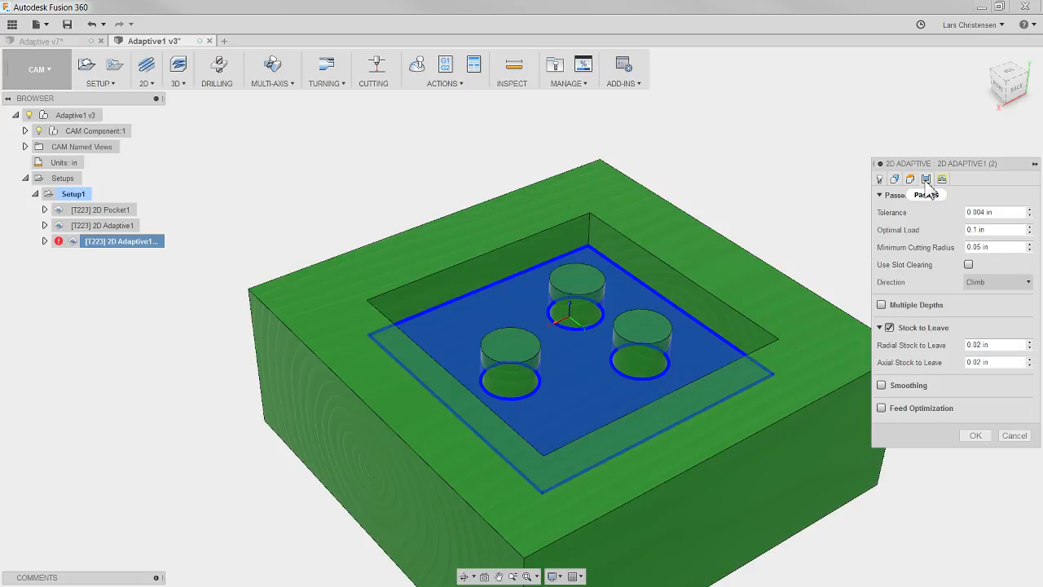
{"action": "left_click", "coordinate": [998, 233]}
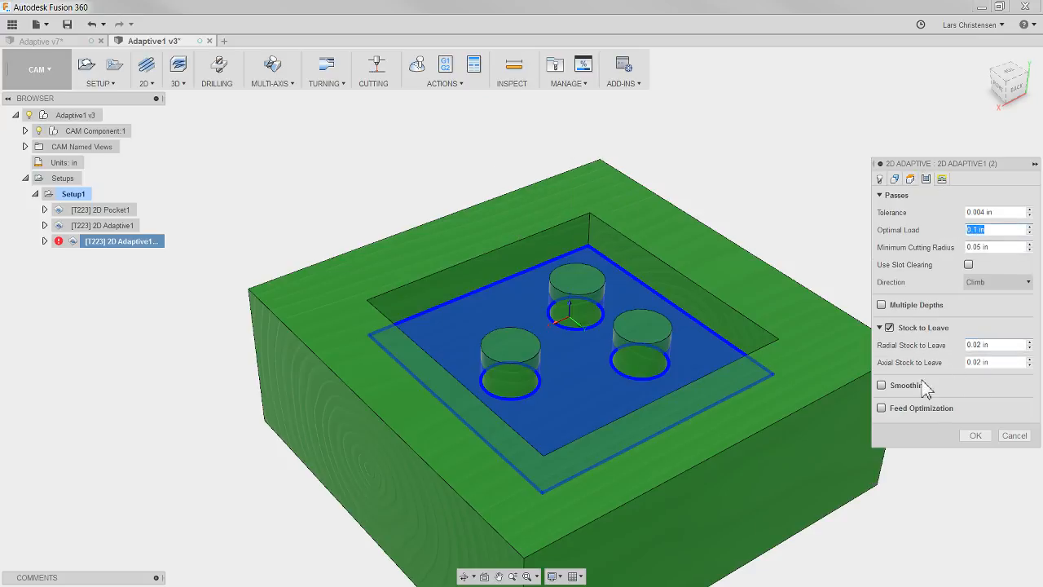
{"action": "left_click", "coordinate": [942, 180]}
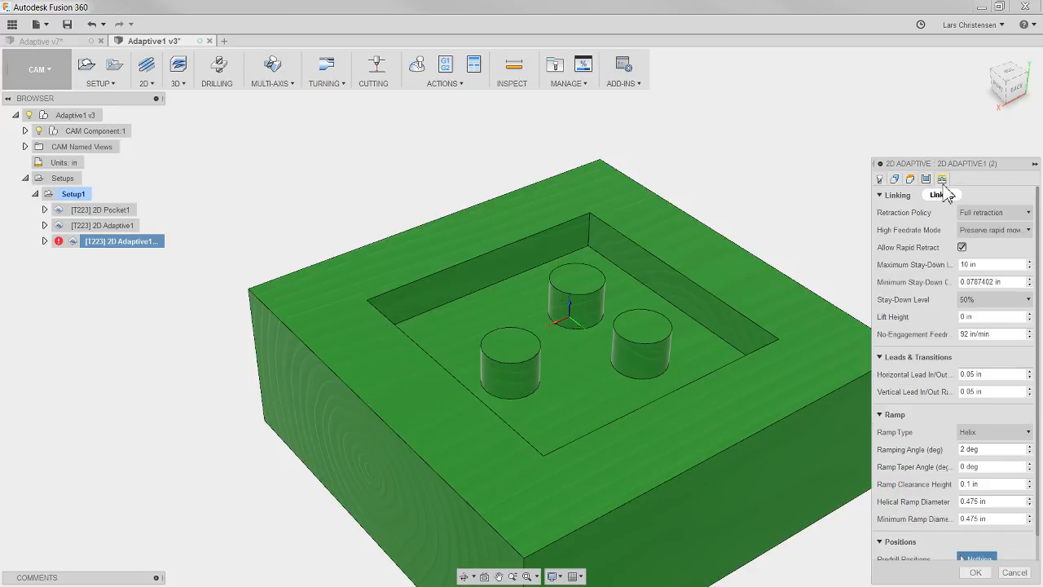
{"action": "left_click", "coordinate": [976, 264]}
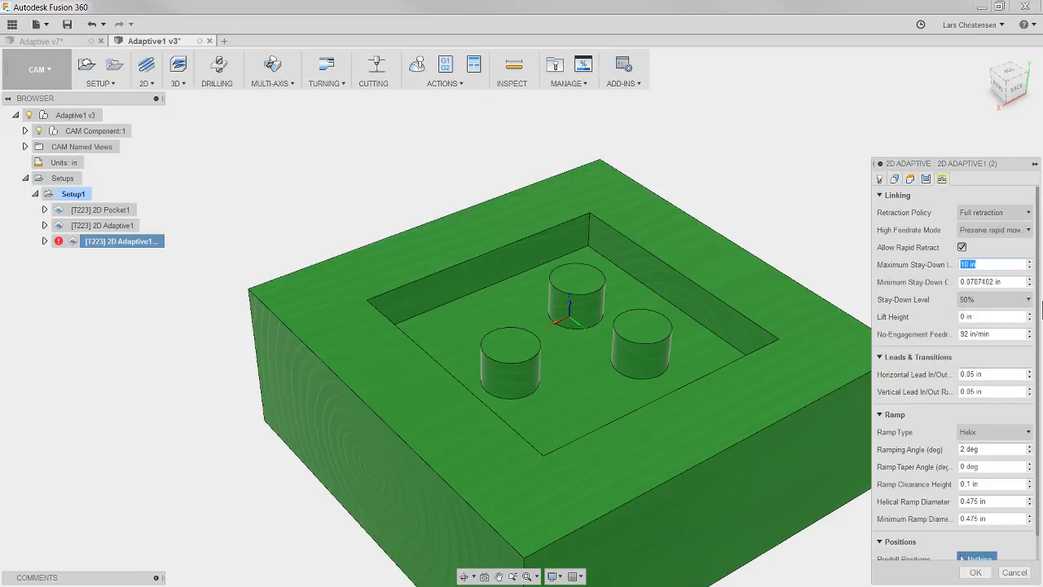
{"action": "left_click", "coordinate": [975, 572]}
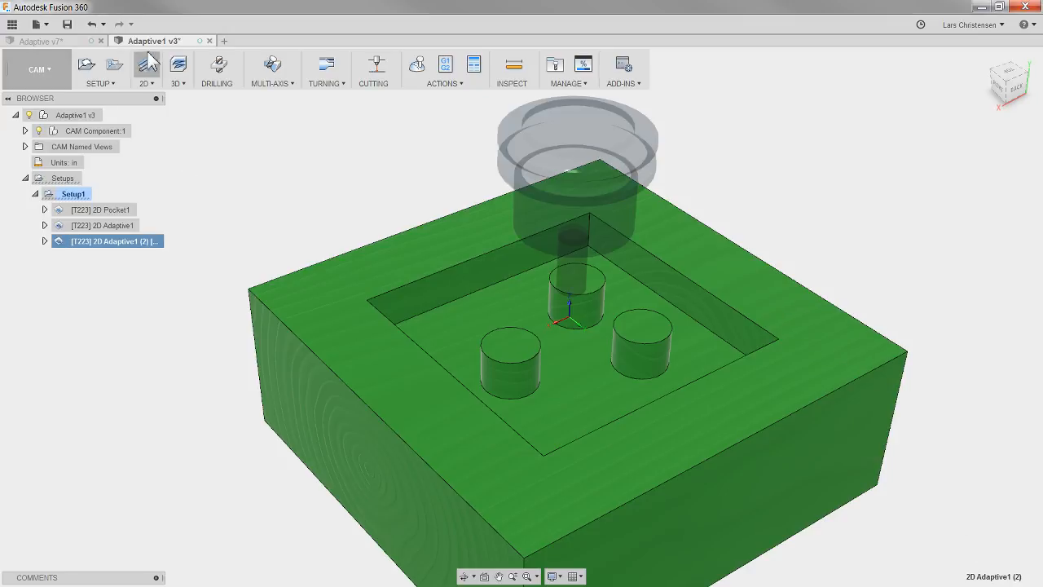
{"action": "left_click", "coordinate": [76, 44]}
{"action": "left_click", "coordinate": [121, 292]}
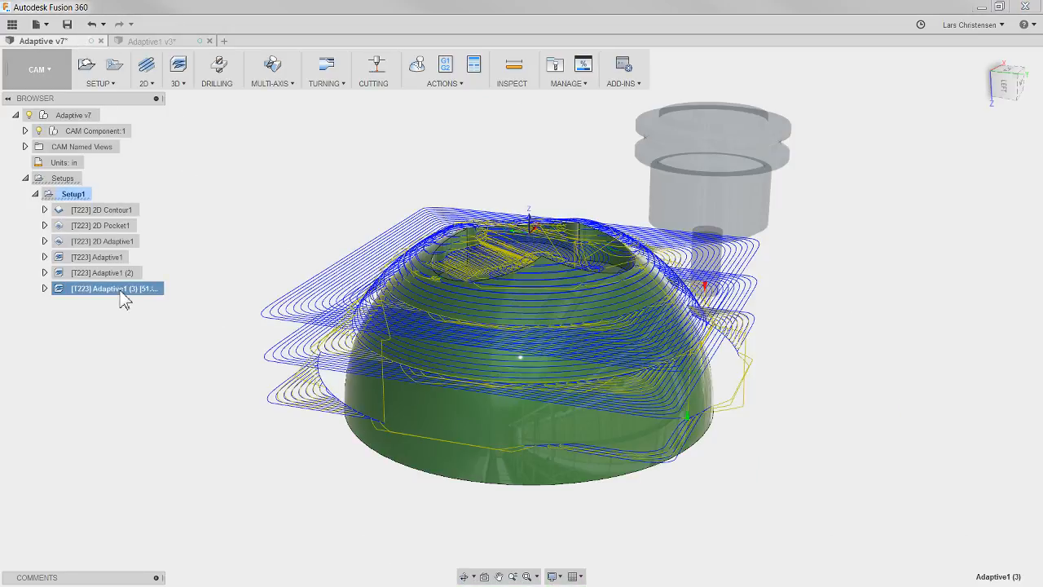